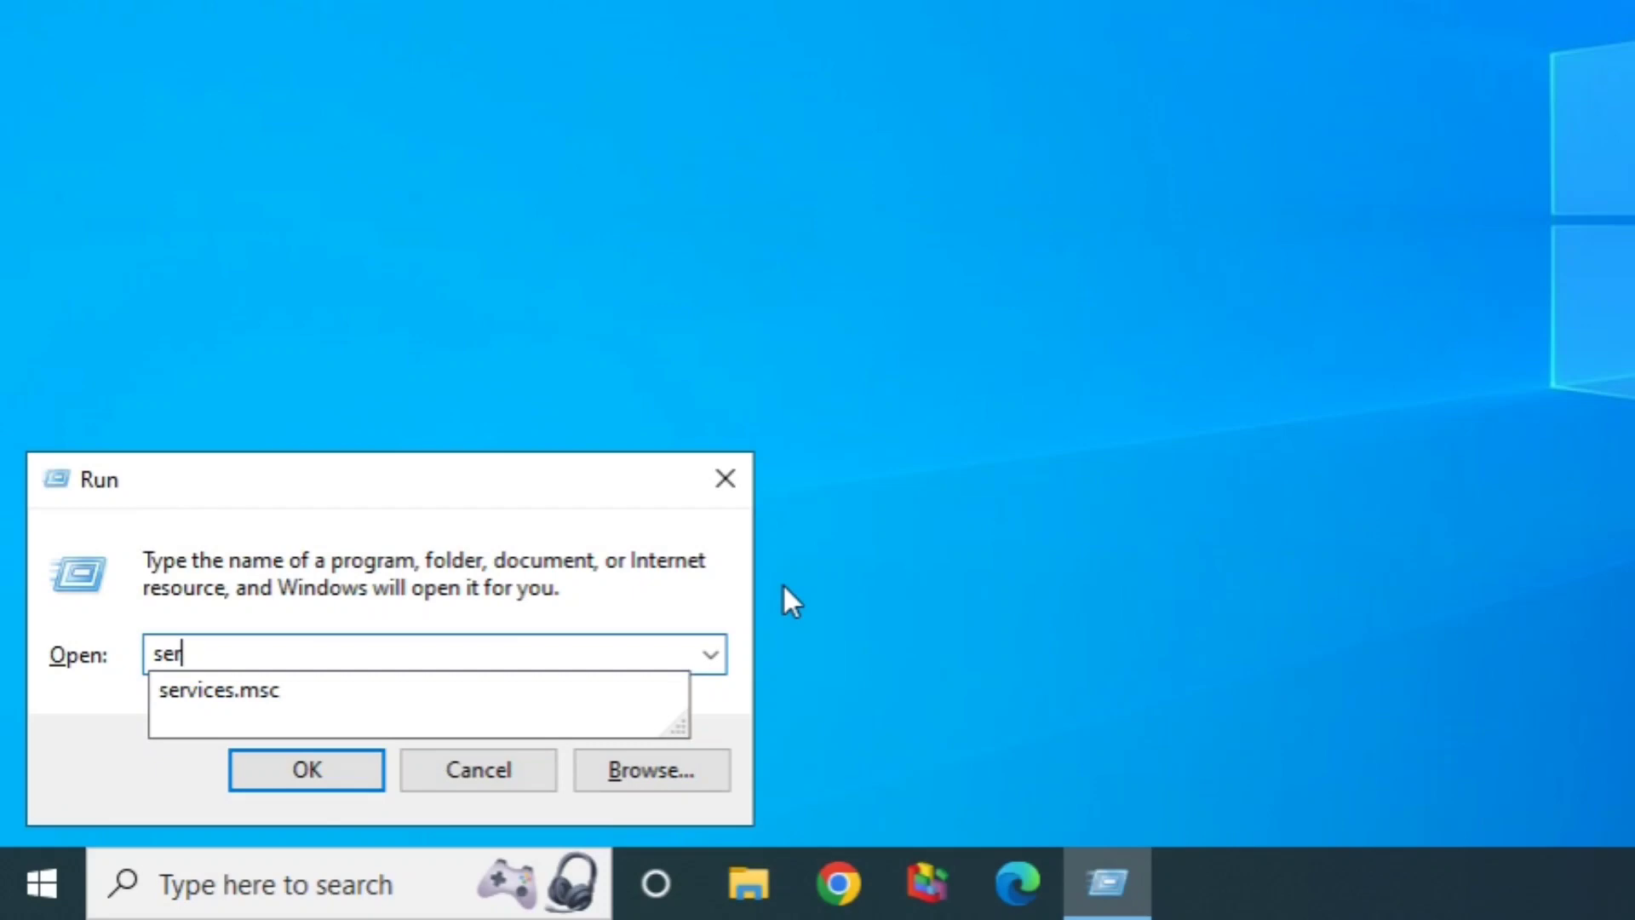
# Step: Run services.msc to open the Services console
pyautogui.write('vices.msc')
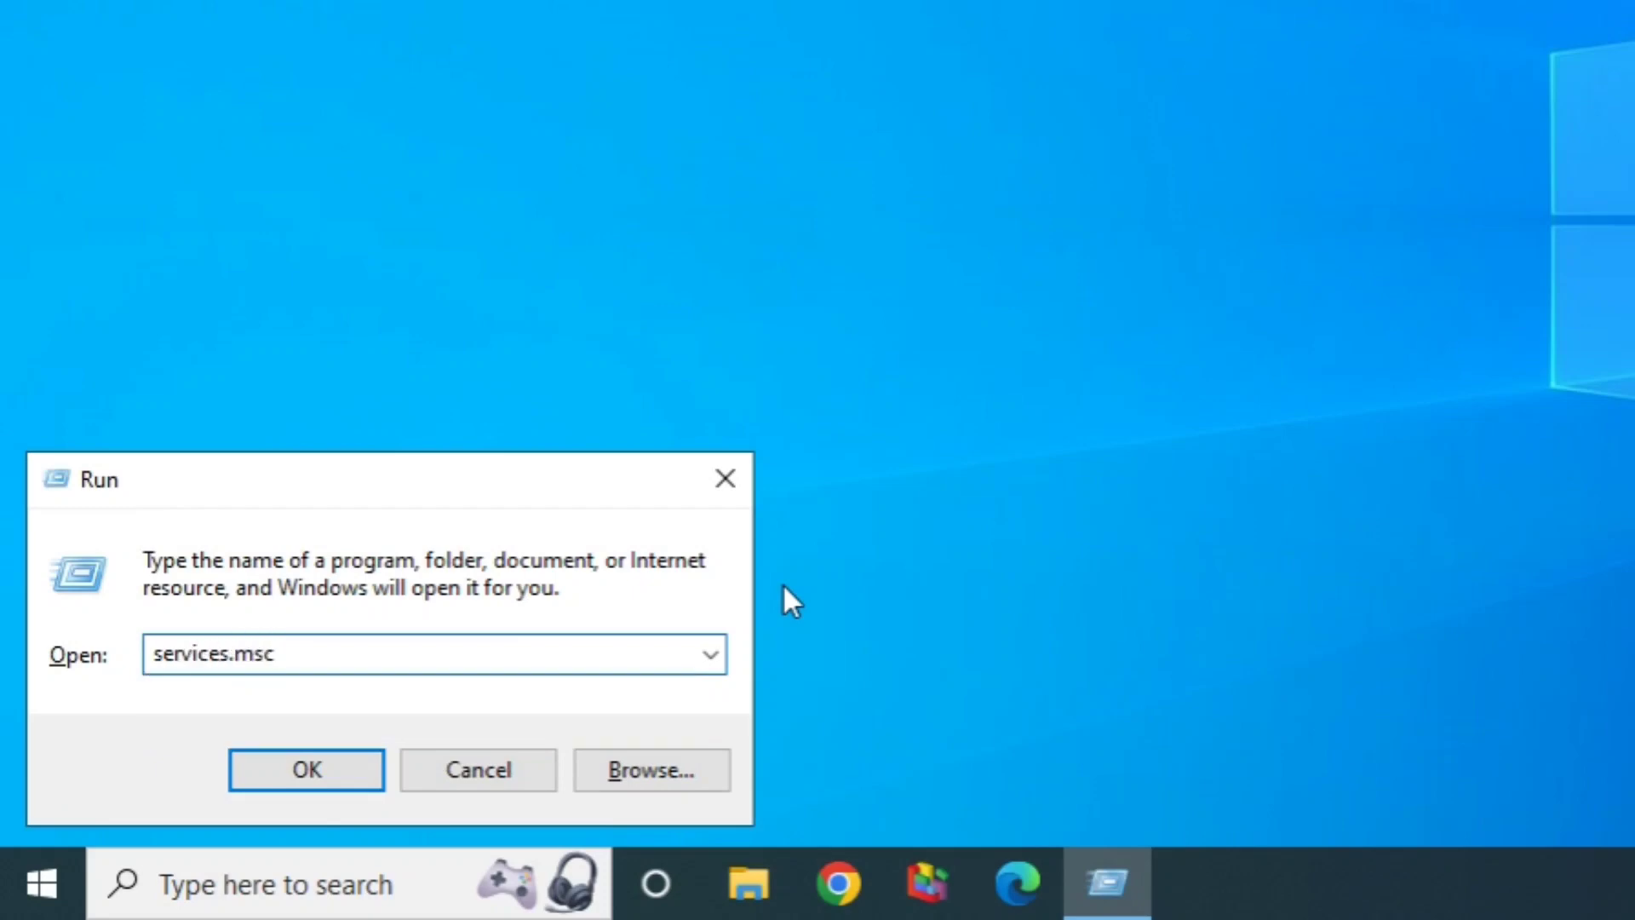
pyautogui.click(329, 776)
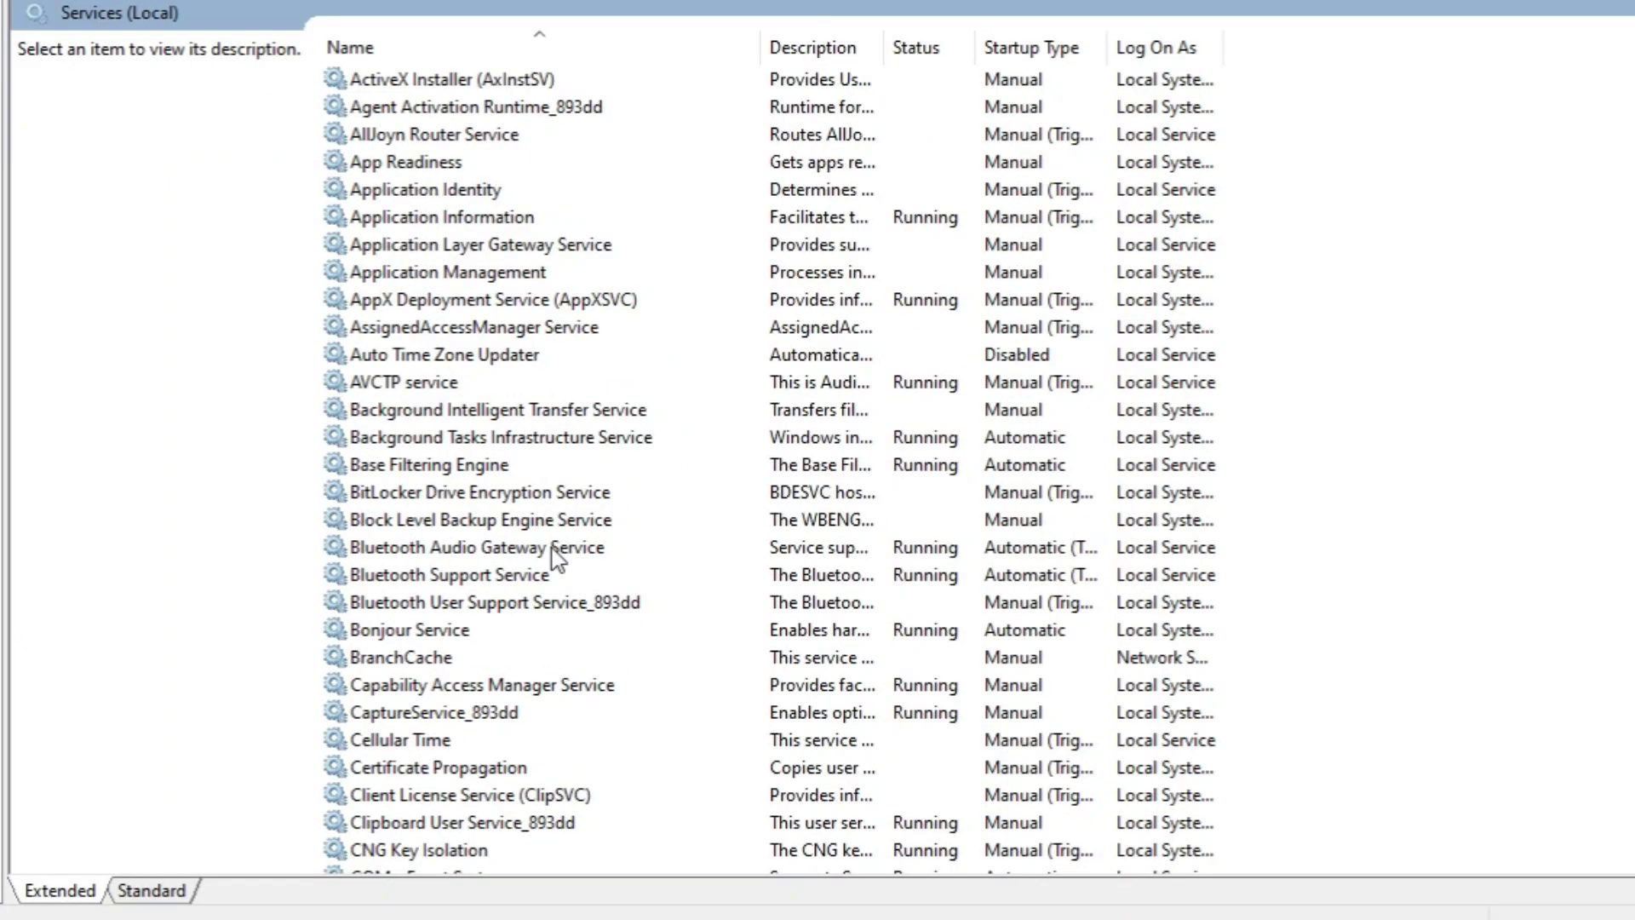
# Step: Find the Windows Event Collector service in the list and open its properties
pyautogui.click(599, 554)
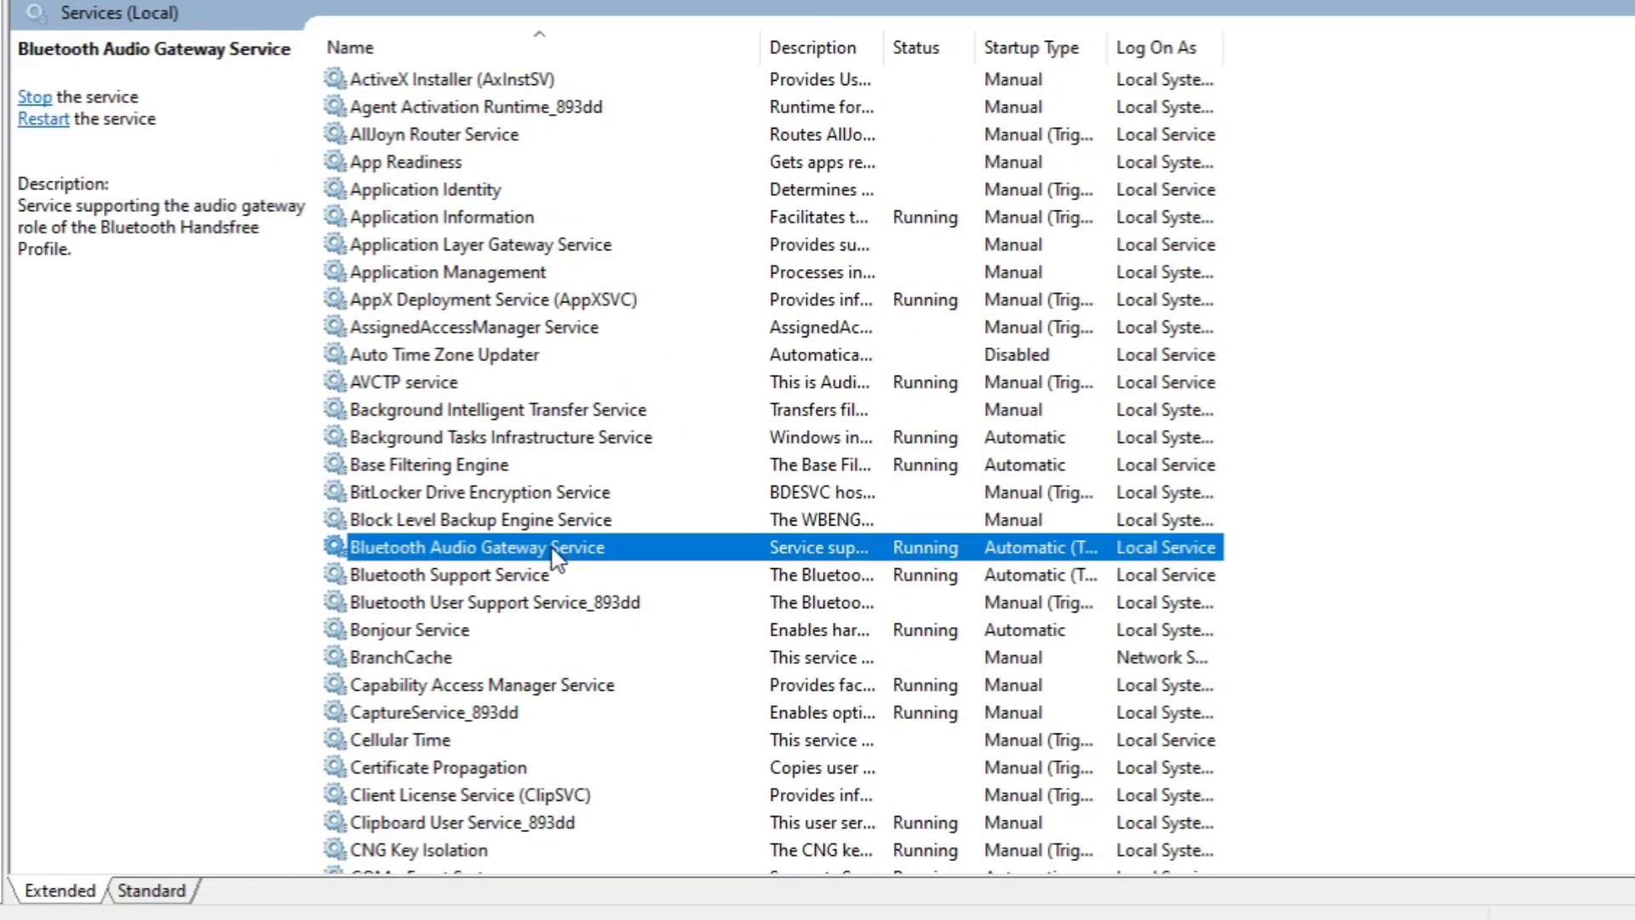
pyautogui.press('w')
pyautogui.press('Down')
pyautogui.press('Down')
pyautogui.press('Down')
pyautogui.press('Down')
pyautogui.press('Down')
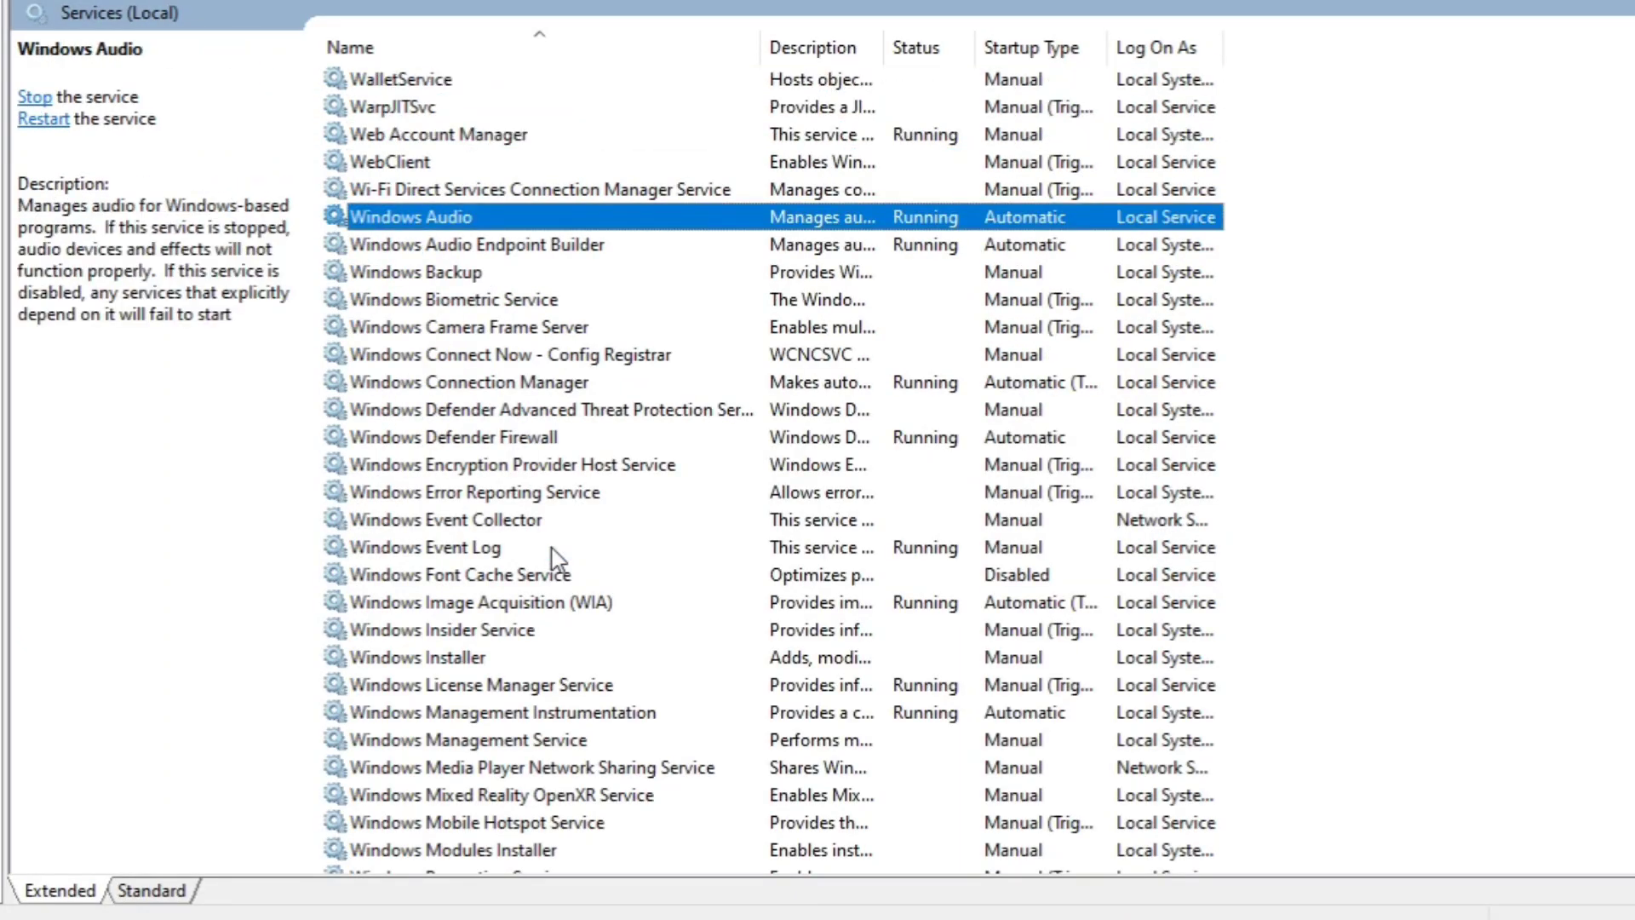
pyautogui.press('Down')
pyautogui.press('Down')
pyautogui.press('Down')
pyautogui.press('Down')
pyautogui.press('Down')
pyautogui.press('Down')
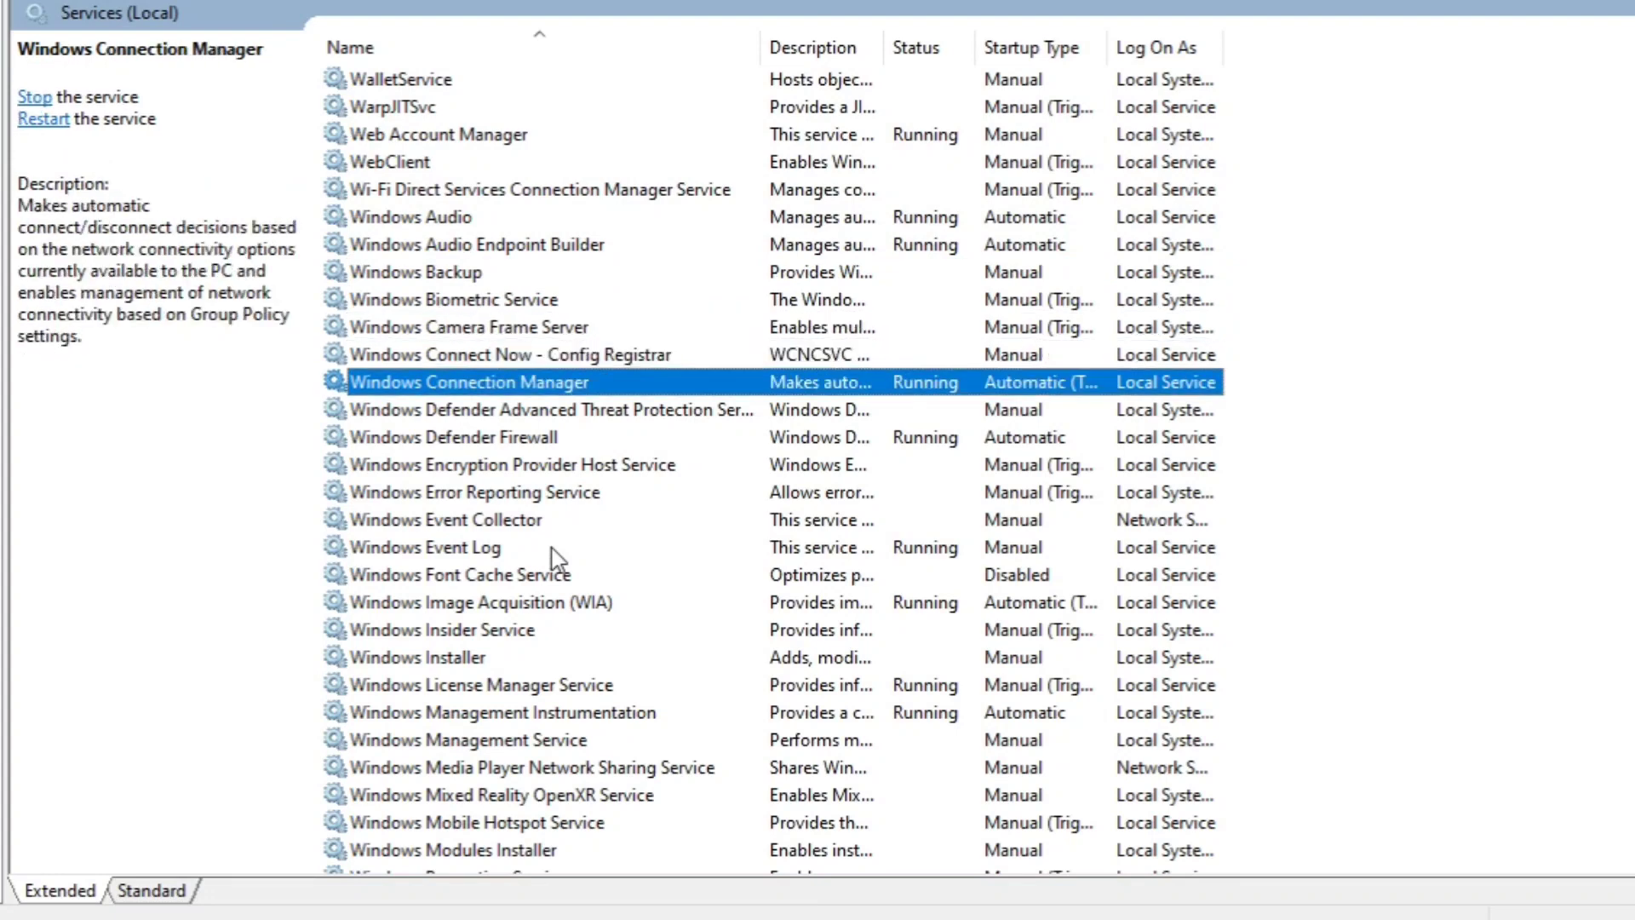
pyautogui.press('Down')
pyautogui.press('Down')
pyautogui.press('Down')
pyautogui.press('Down')
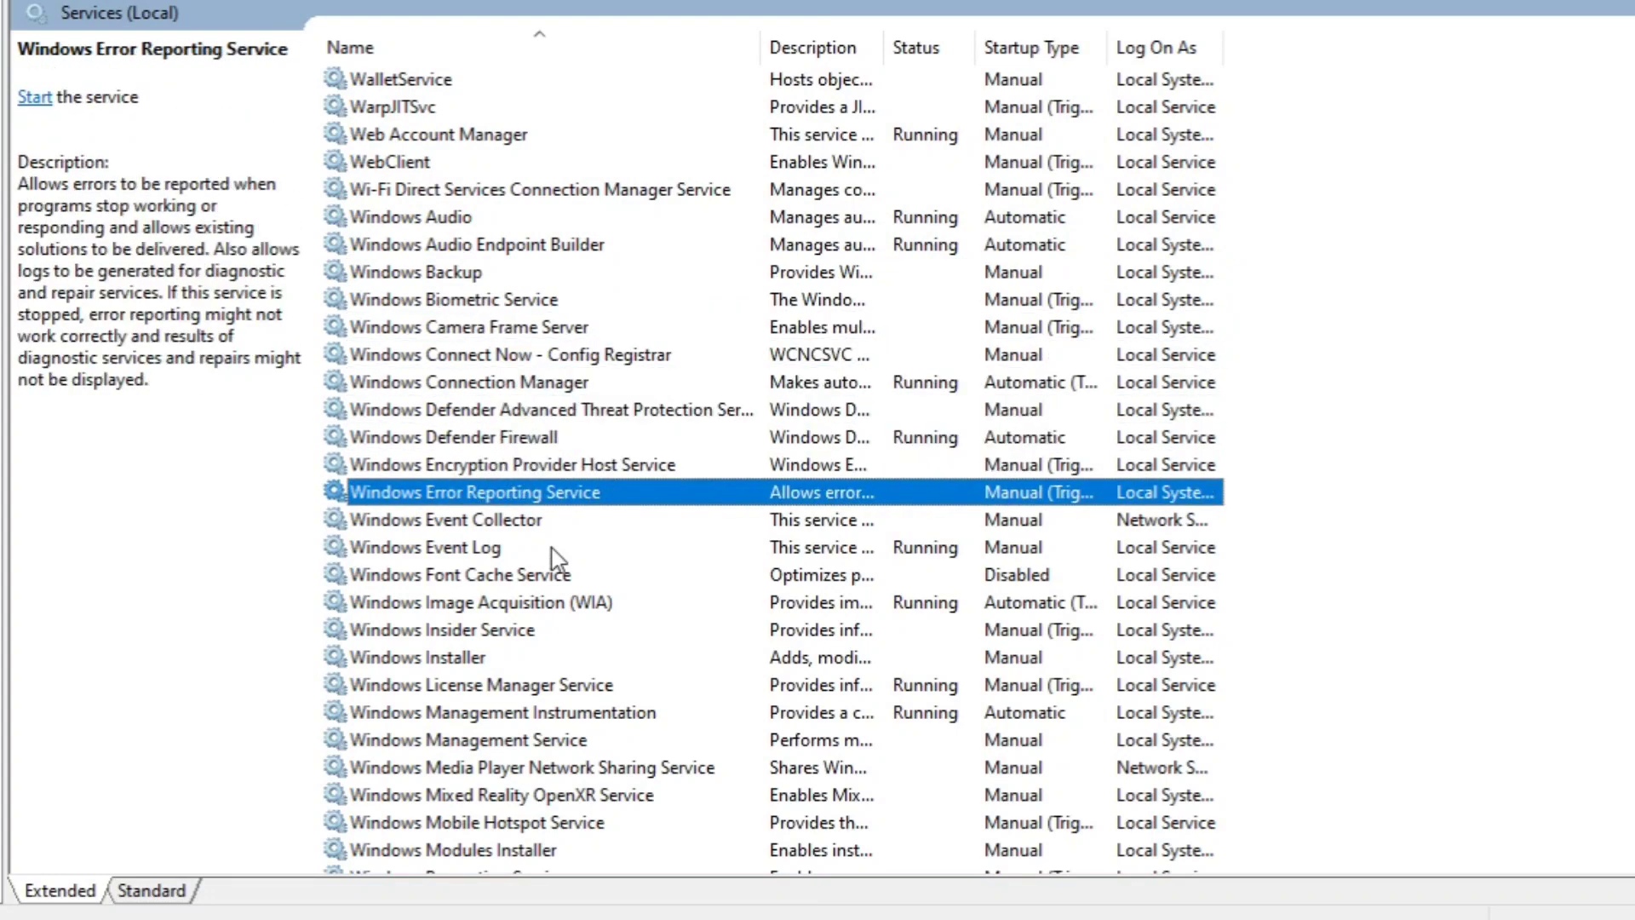
pyautogui.click(552, 521)
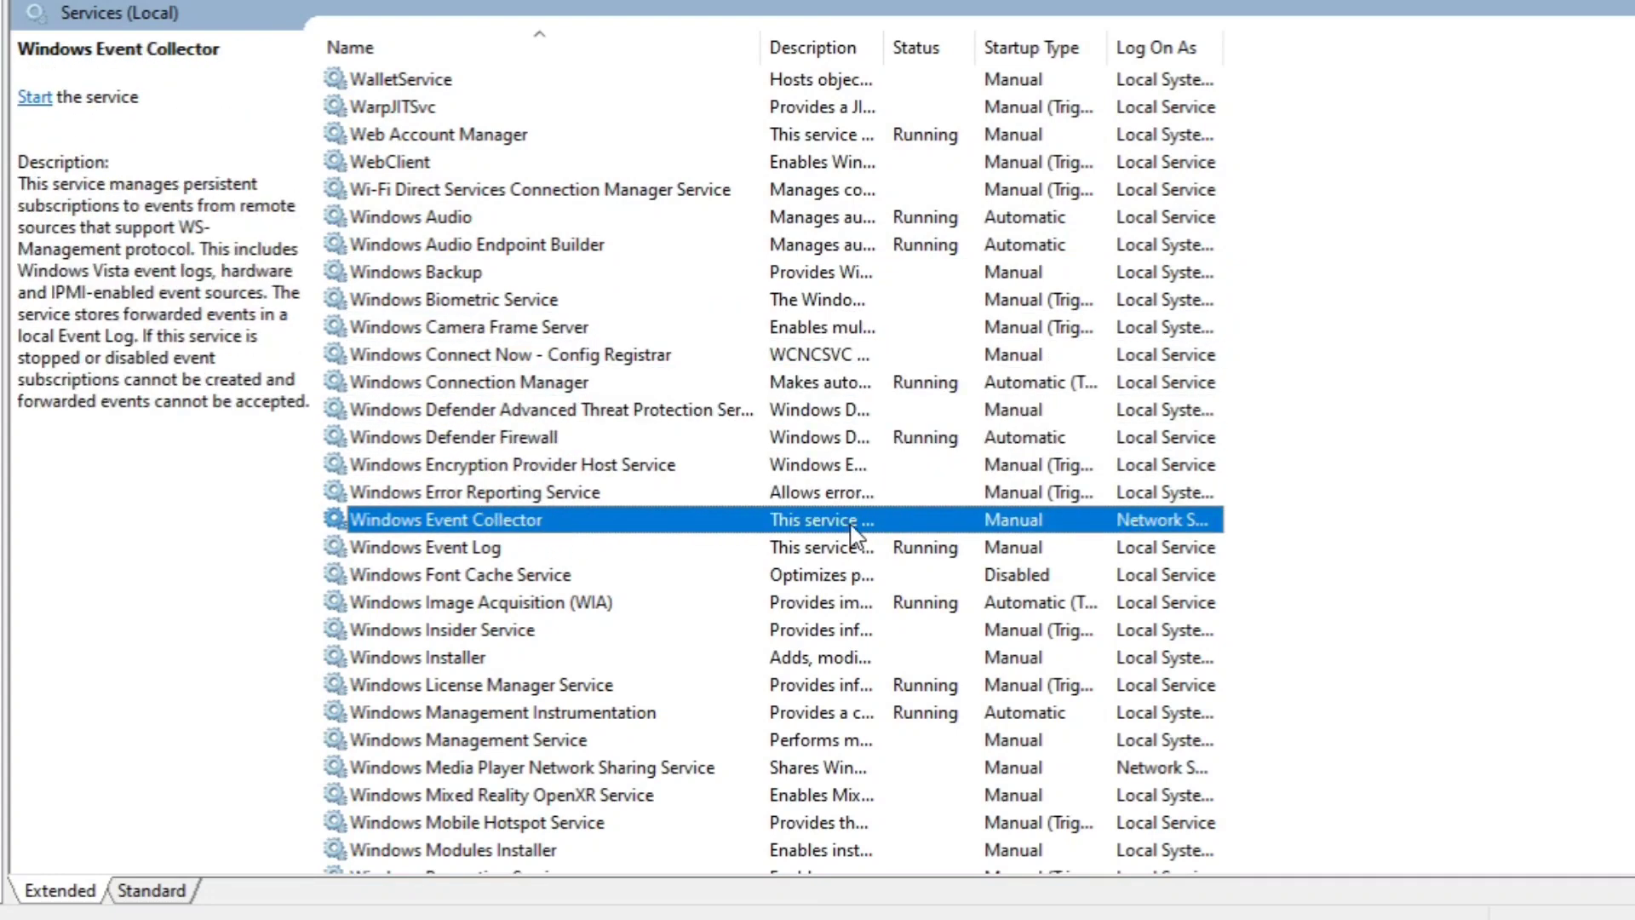
pyautogui.doubleClick(956, 521)
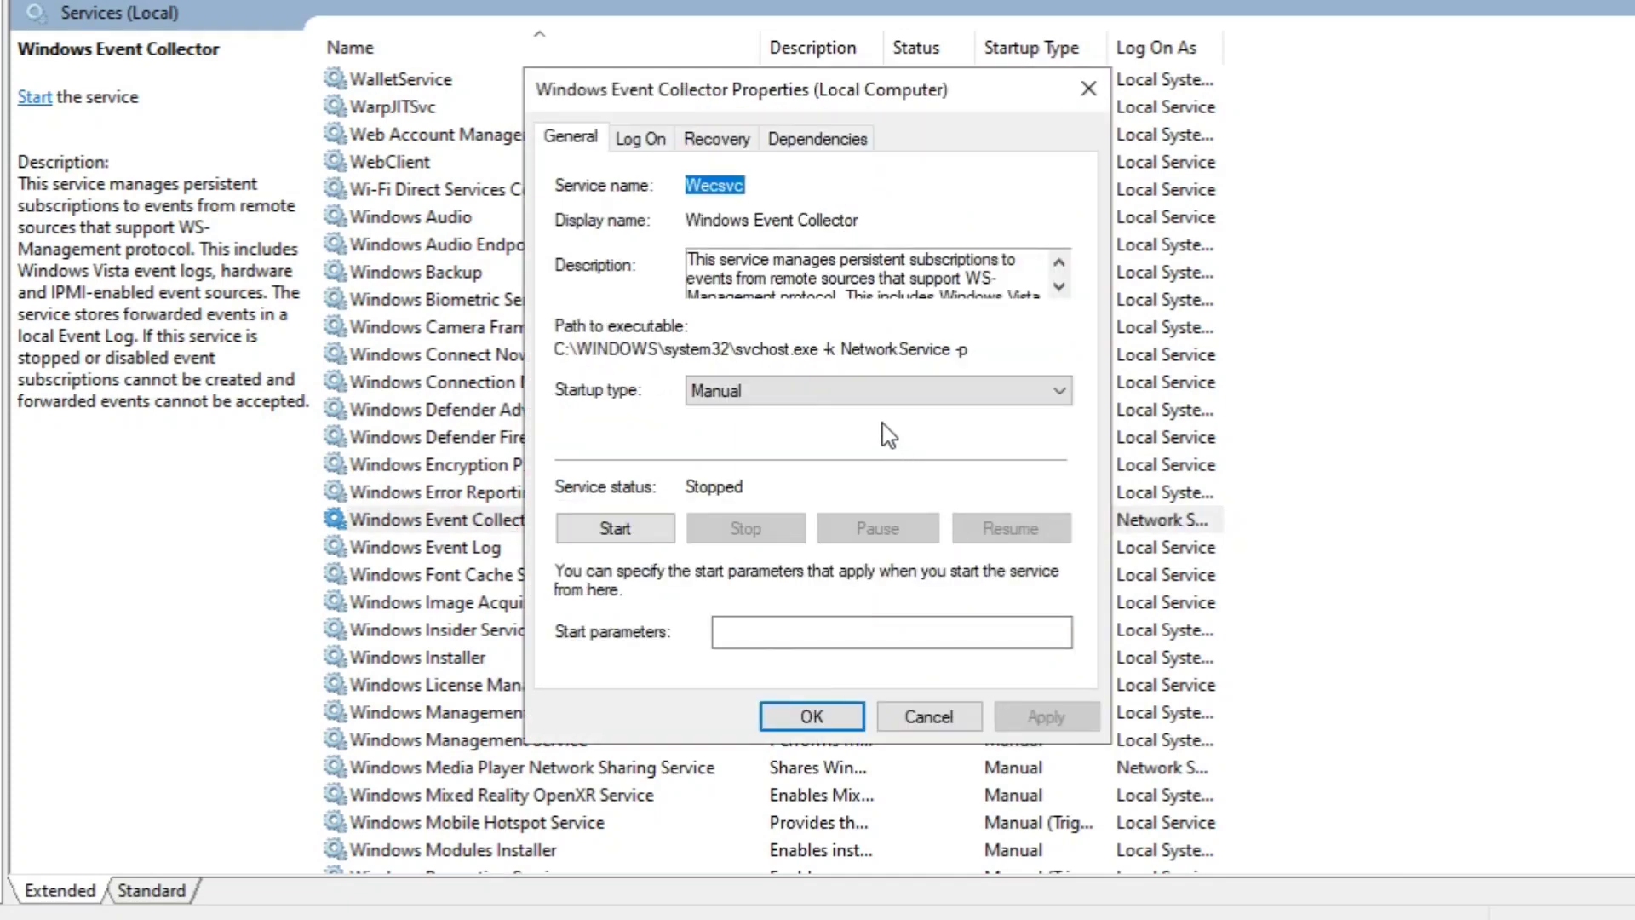
# Step: Set Windows Event Collector's startup type to Automatic, start the service, and save the changes
pyautogui.click(869, 393)
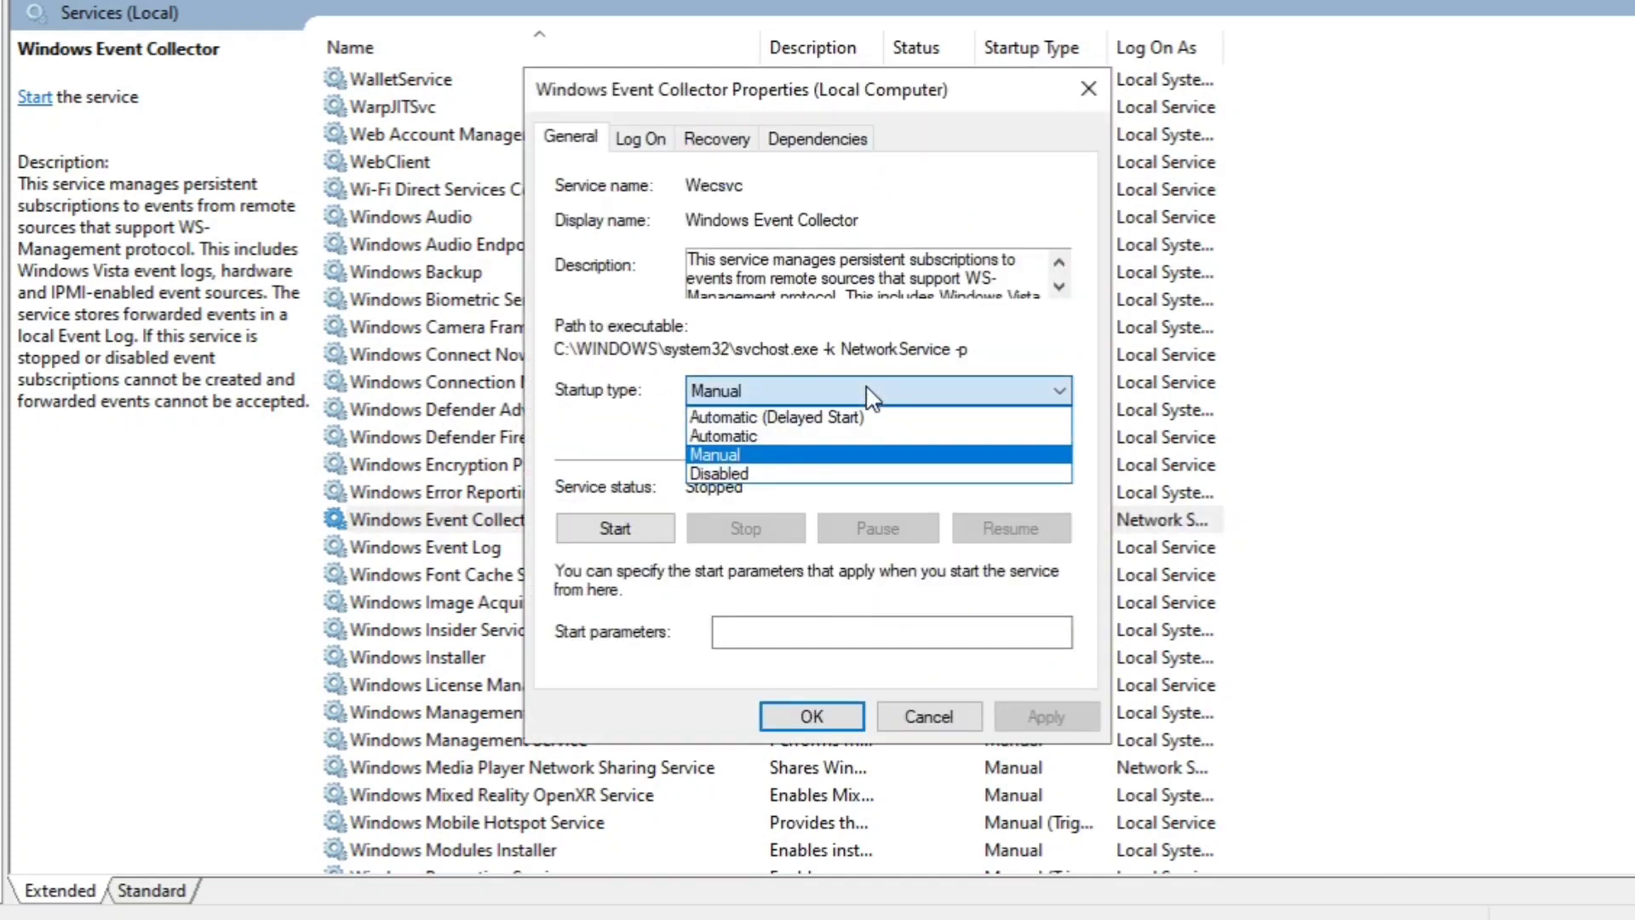
pyautogui.click(830, 435)
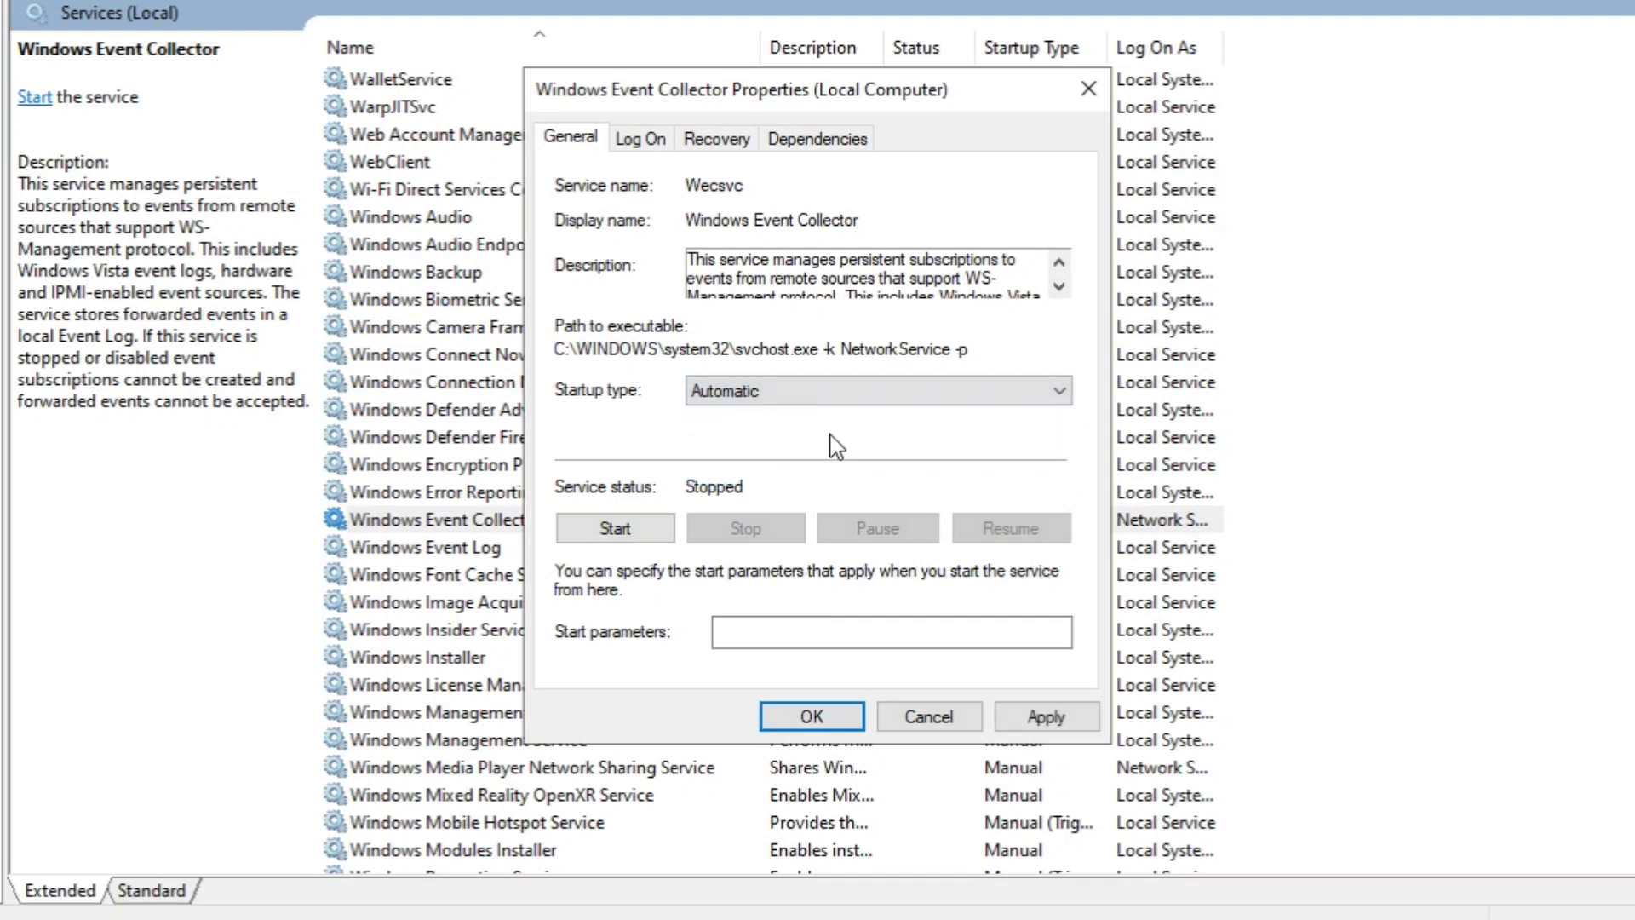
pyautogui.click(647, 535)
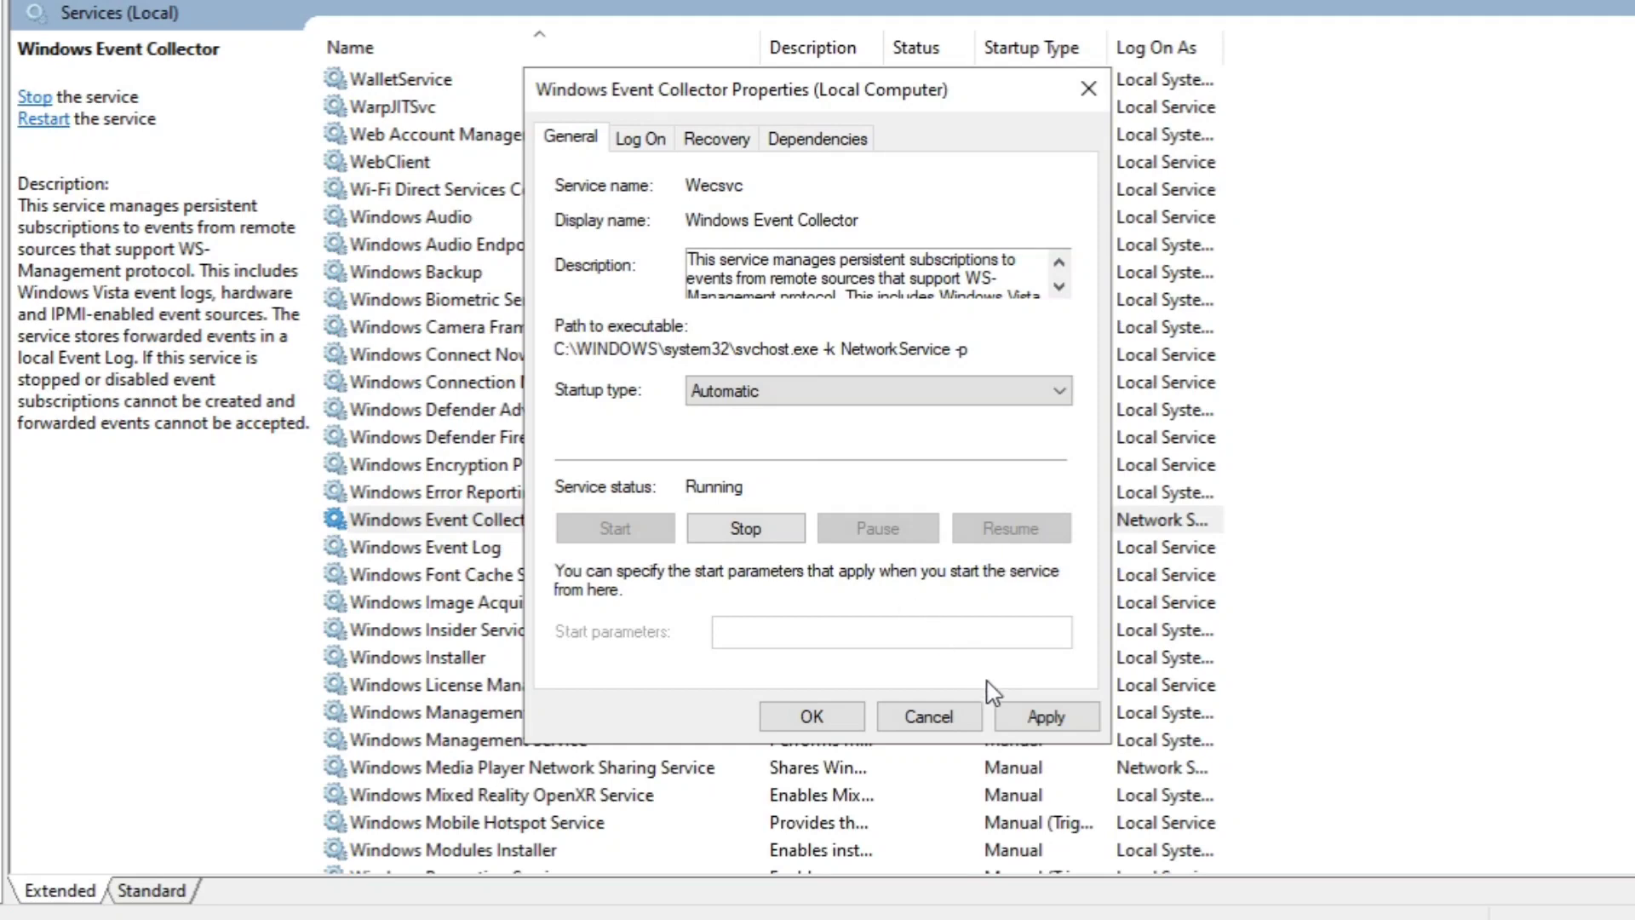
pyautogui.click(1035, 719)
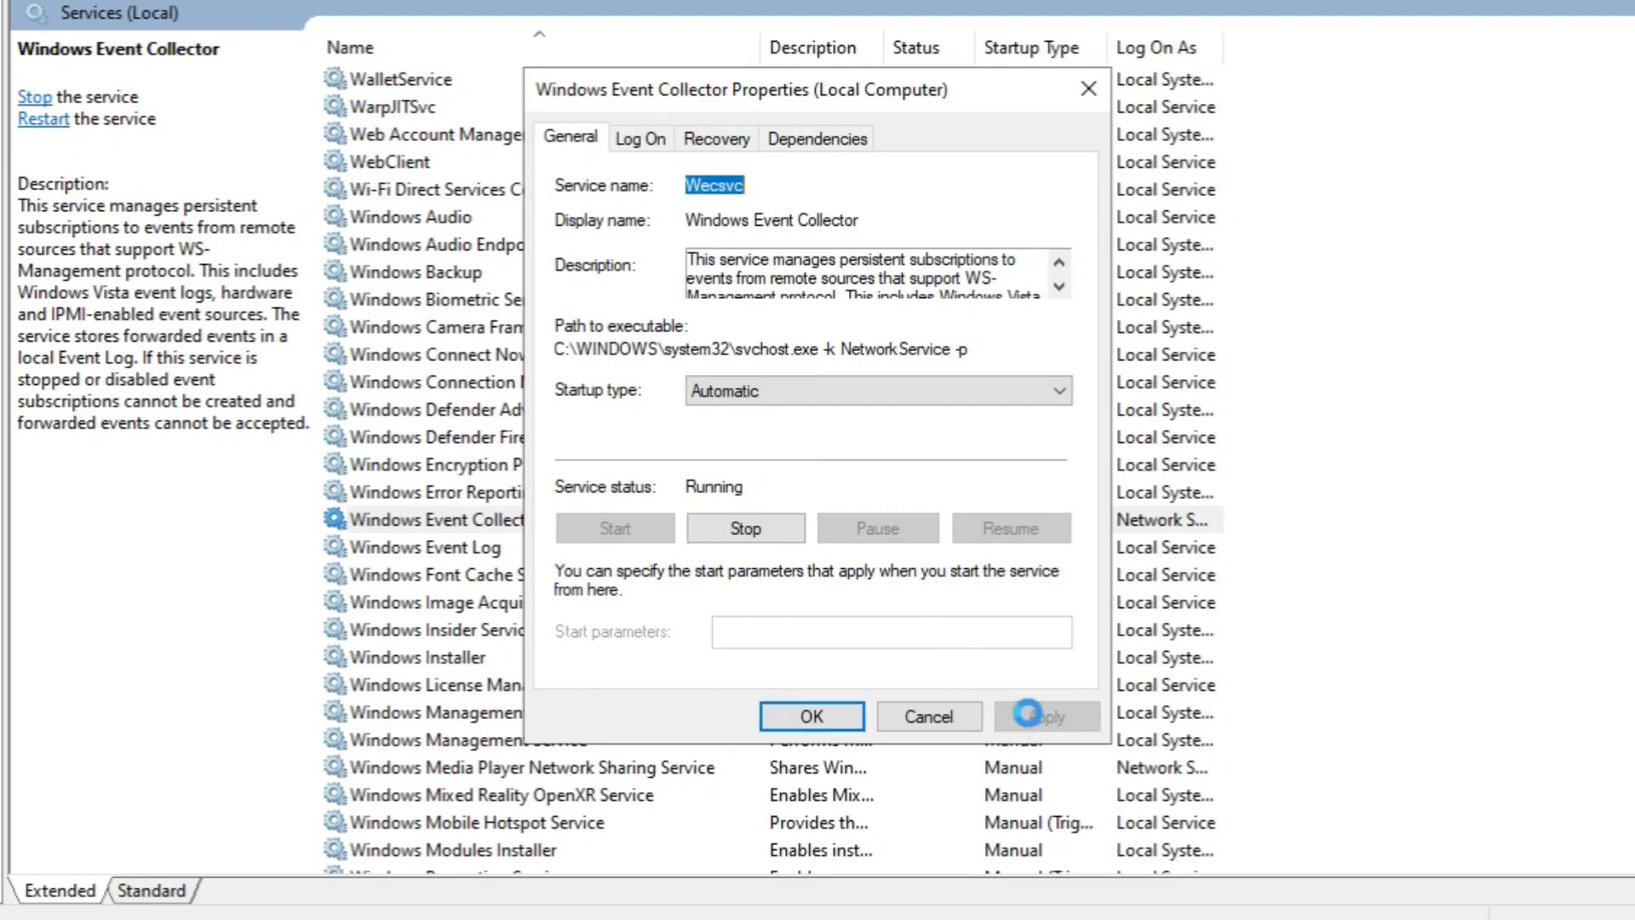
pyautogui.click(813, 723)
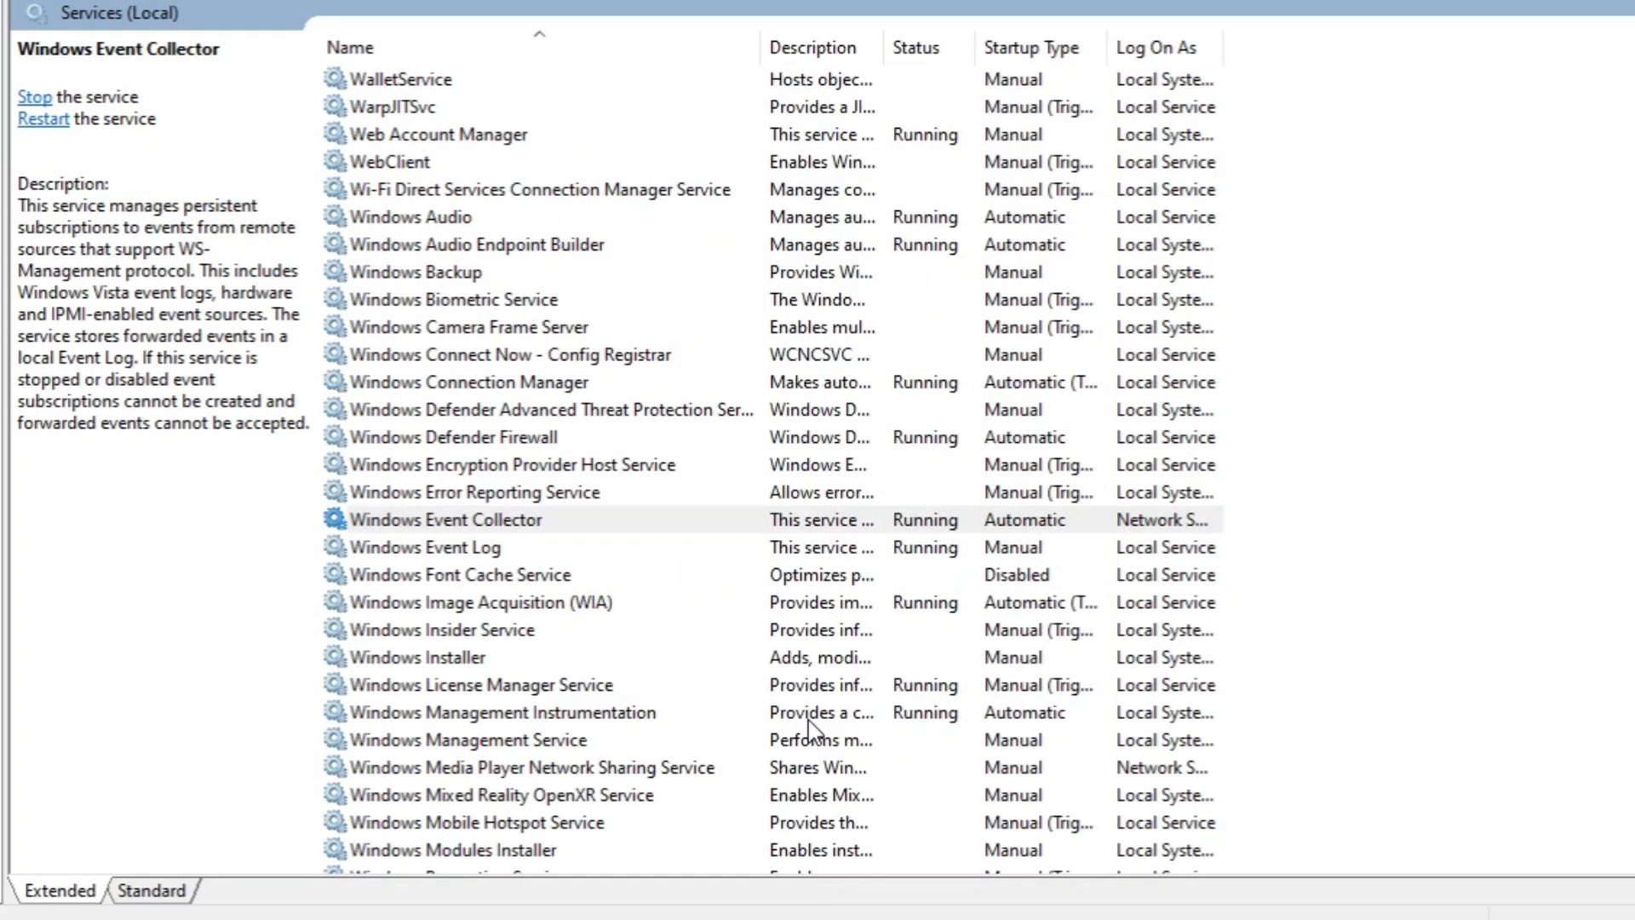
# Step: Set the Windows Event Log service's startup type to Automatic and save the change
pyautogui.click(464, 548)
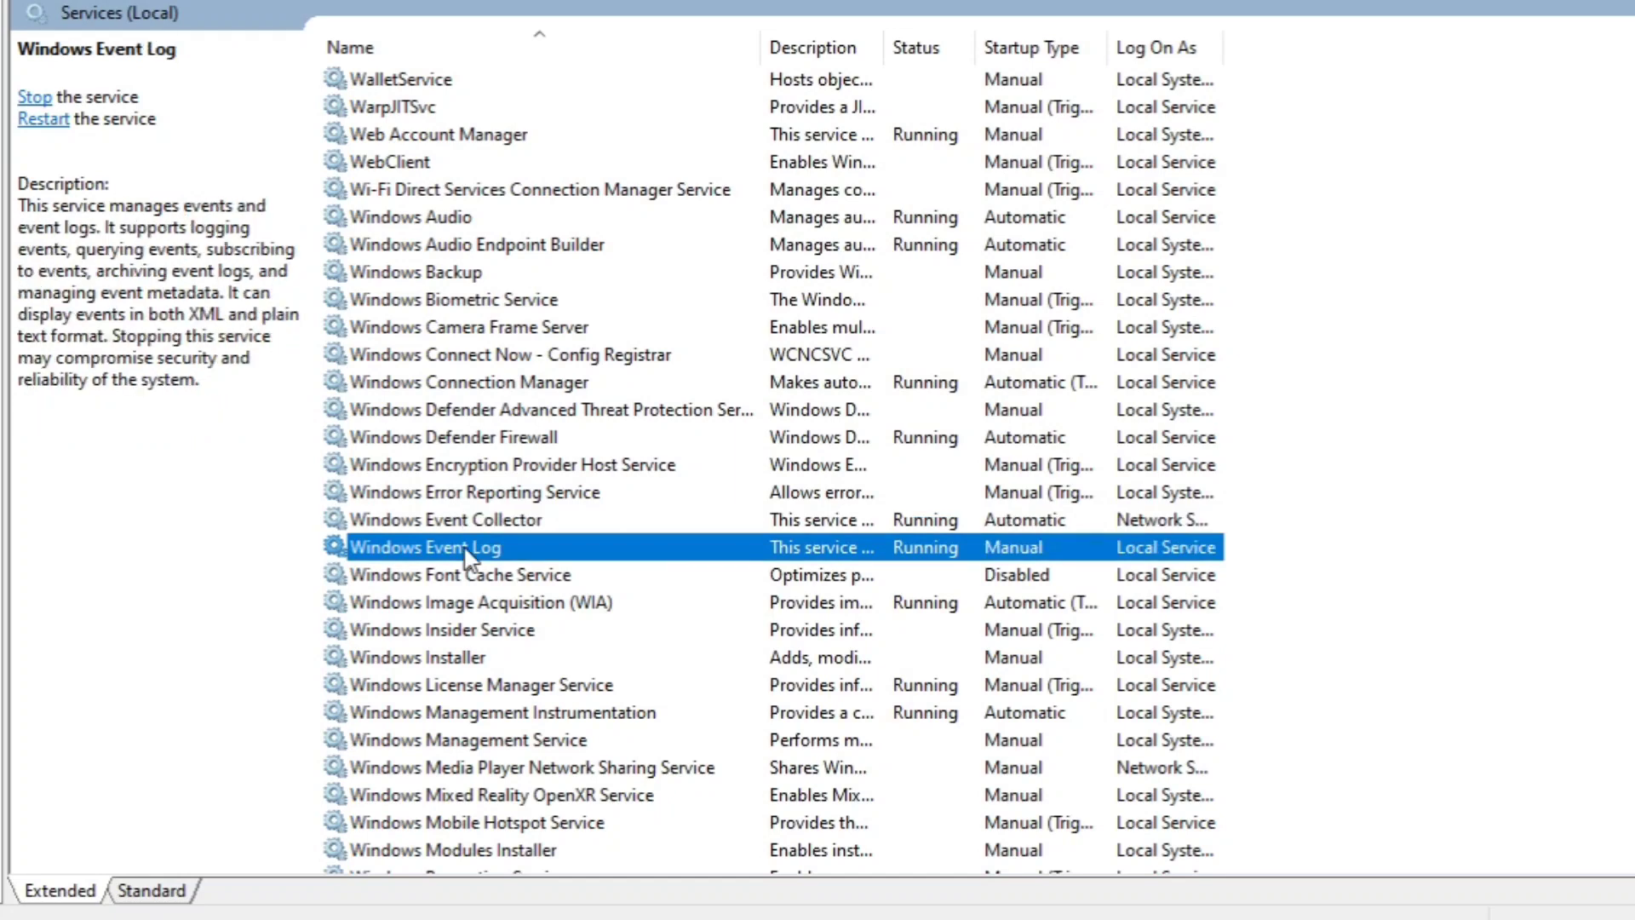
pyautogui.doubleClick(1074, 551)
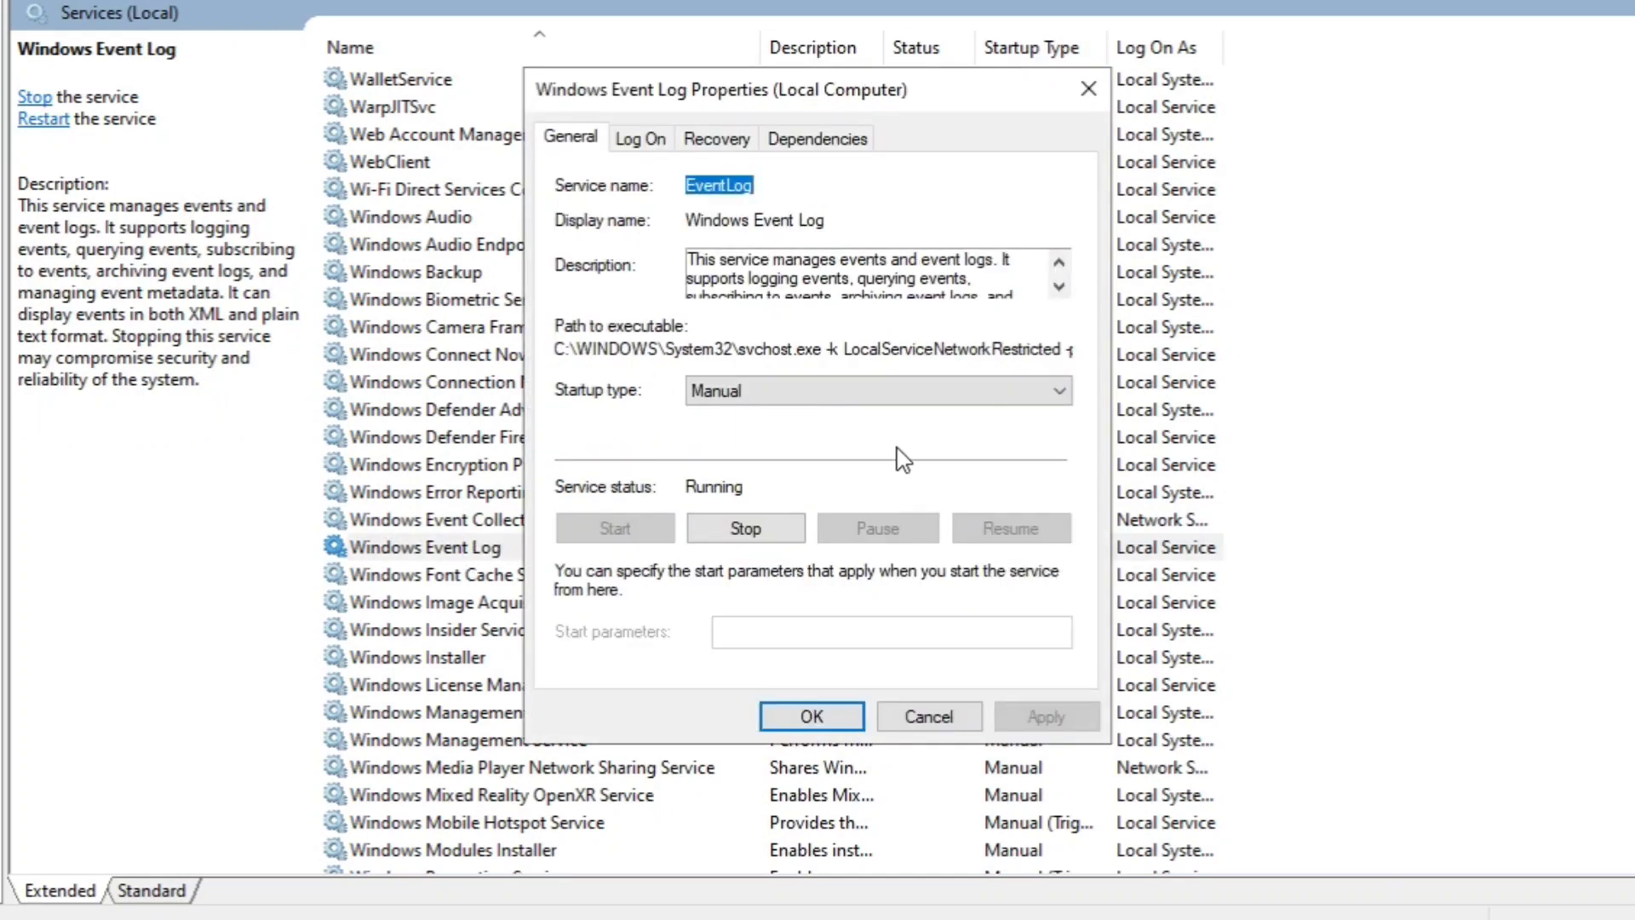
pyautogui.click(881, 395)
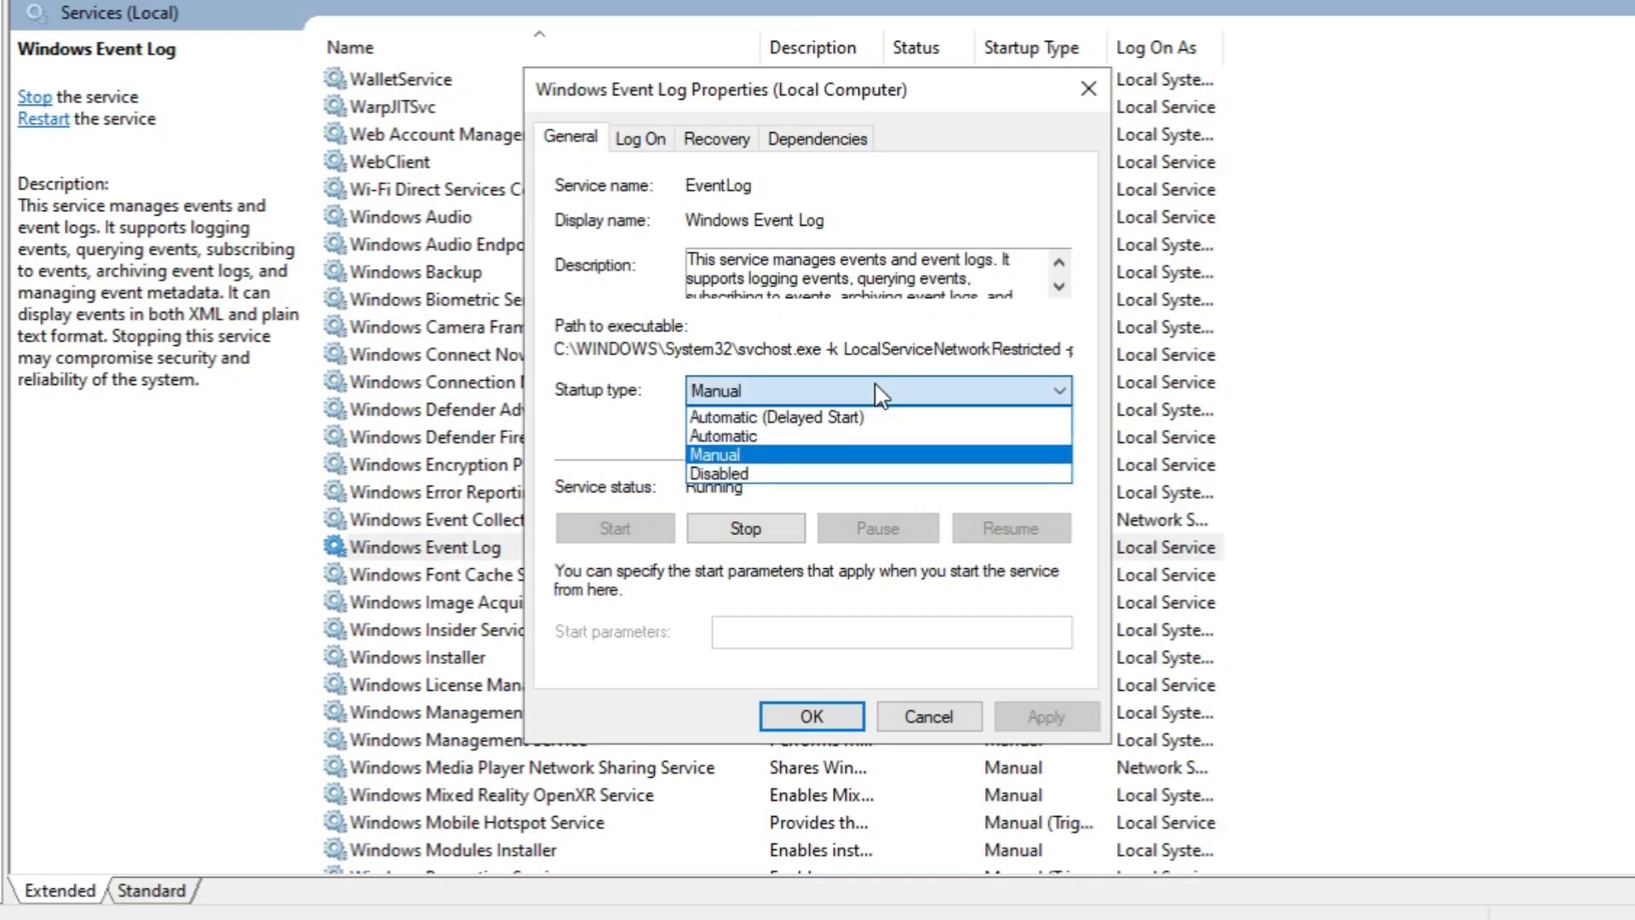
pyautogui.click(818, 442)
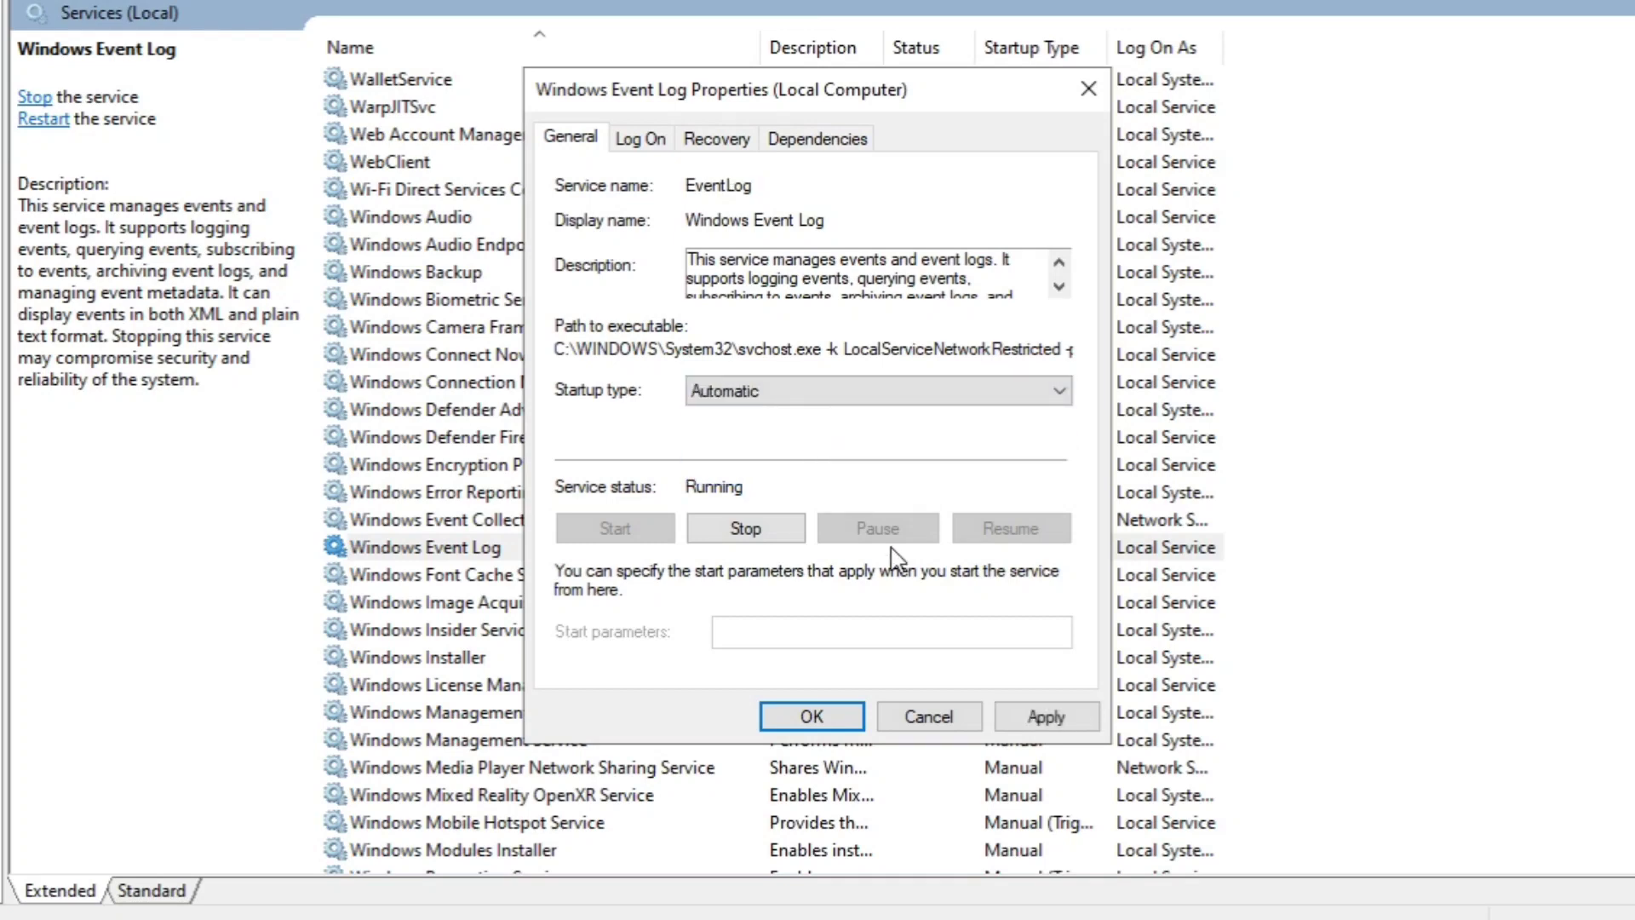
pyautogui.click(1041, 720)
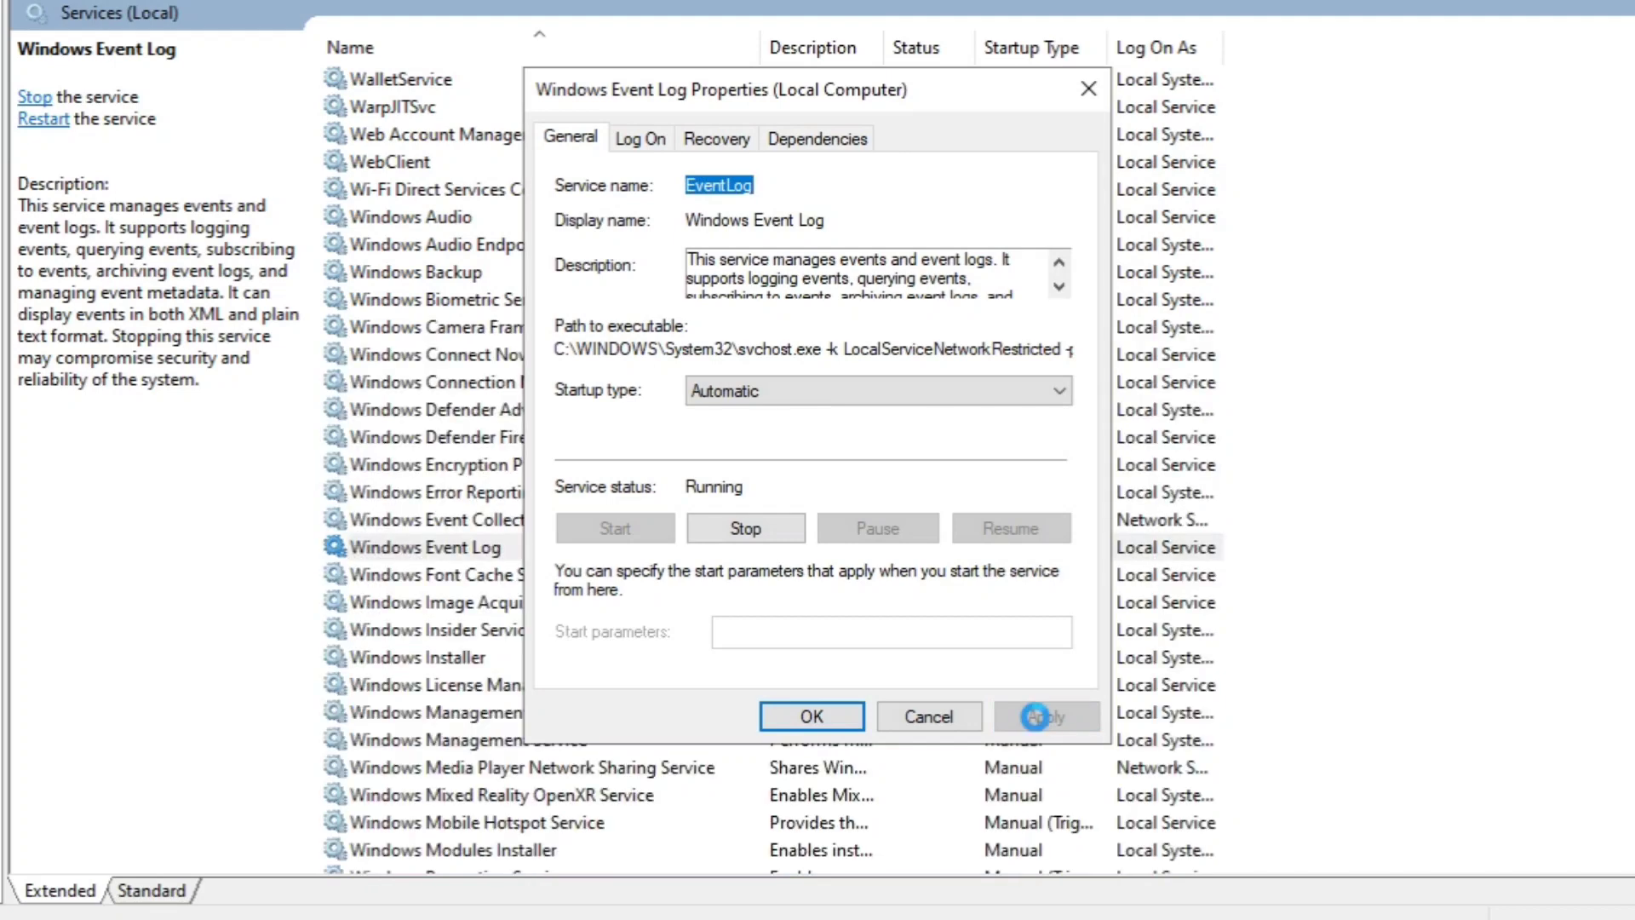
pyautogui.click(812, 717)
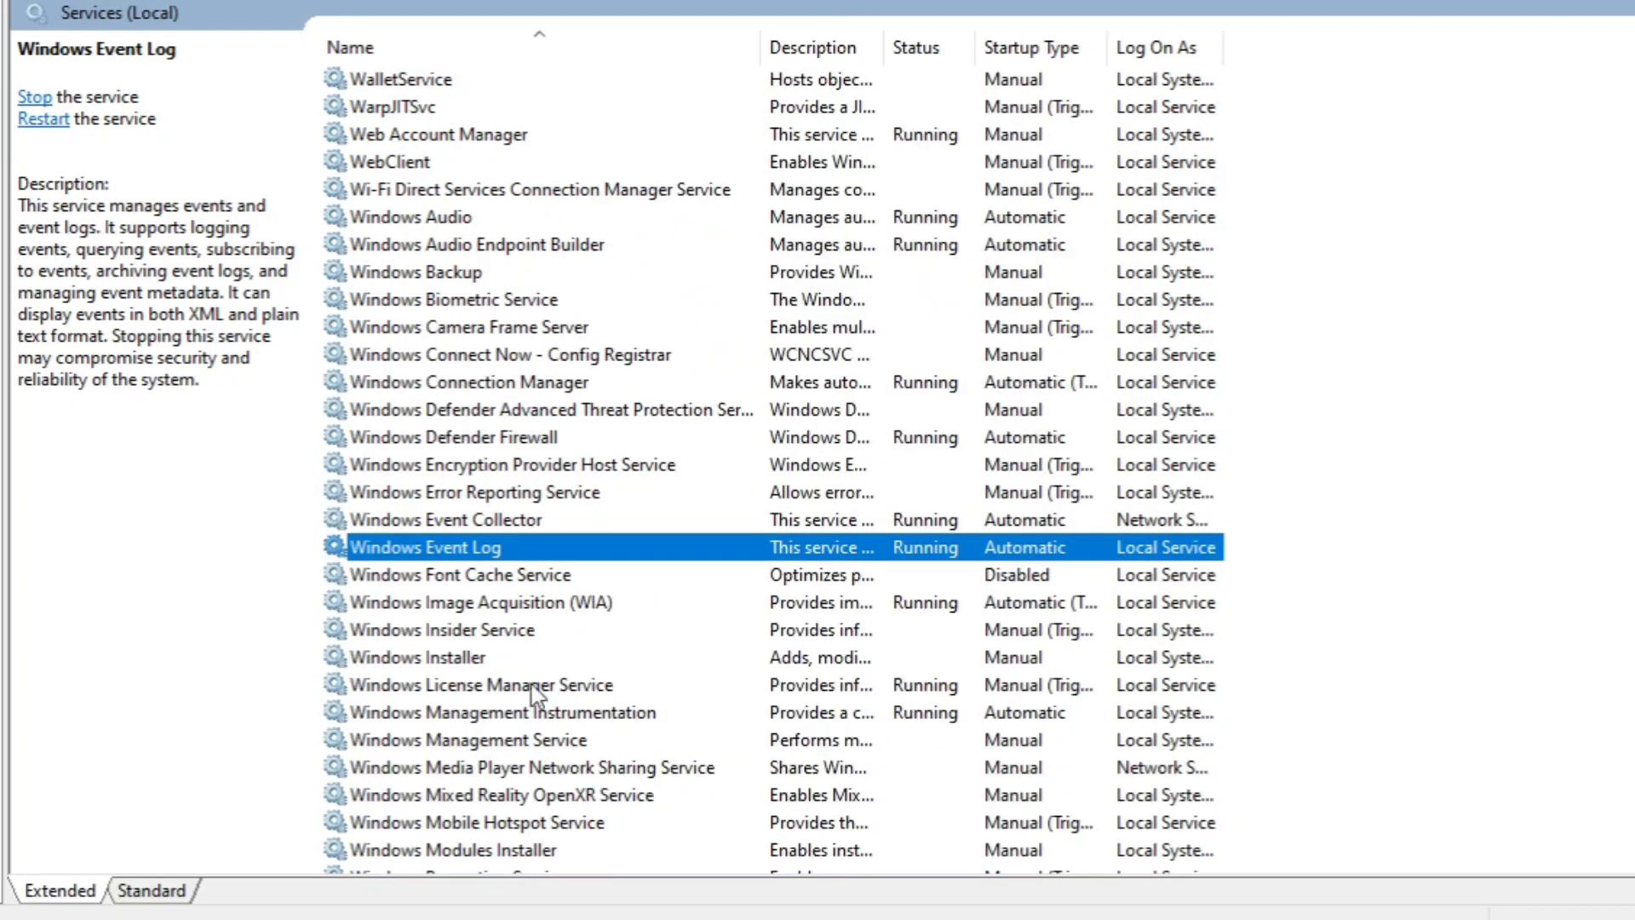
# Step: Set the Windows Update service's startup type to Automatic and save the change
pyautogui.scroll(-2, 511, 689)
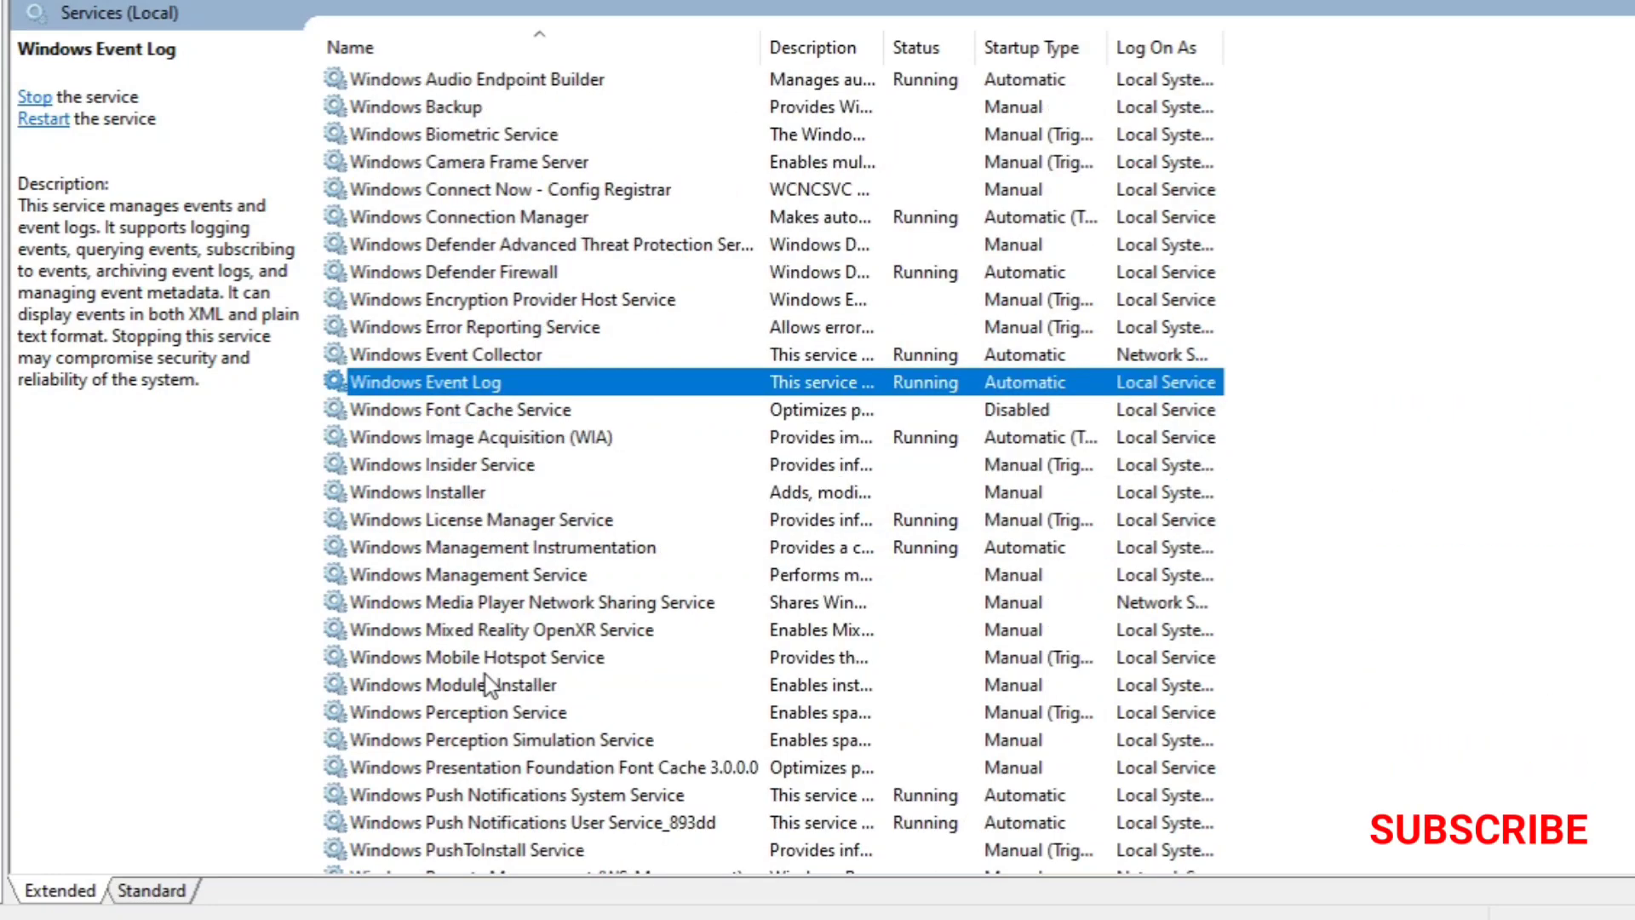
pyautogui.scroll(-4, 488, 685)
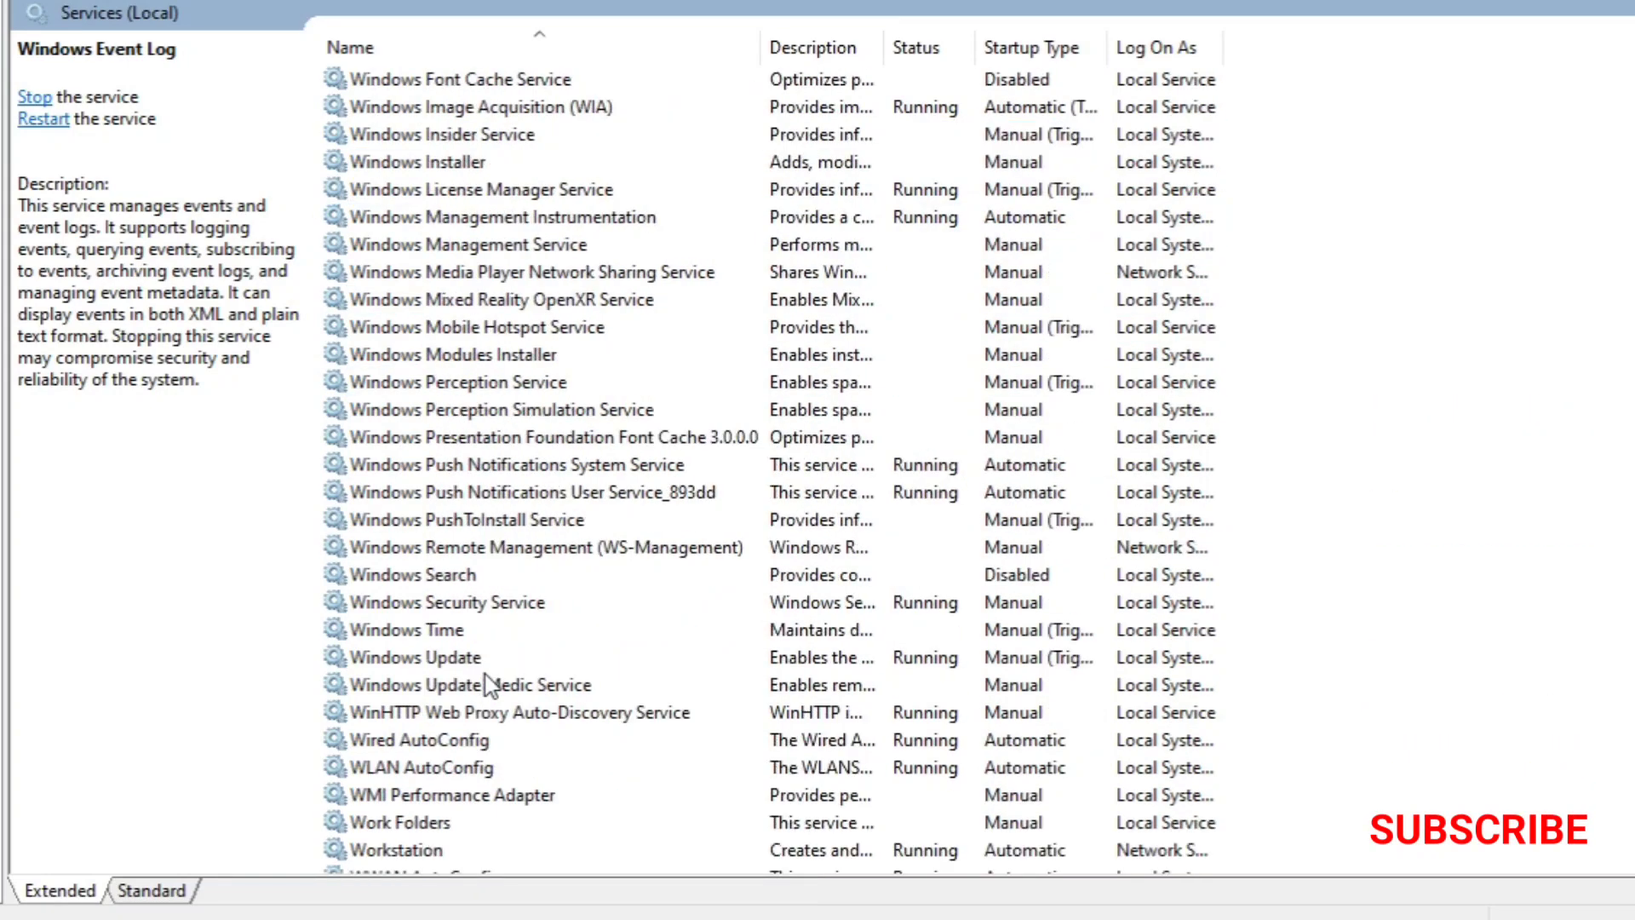
pyautogui.click(458, 661)
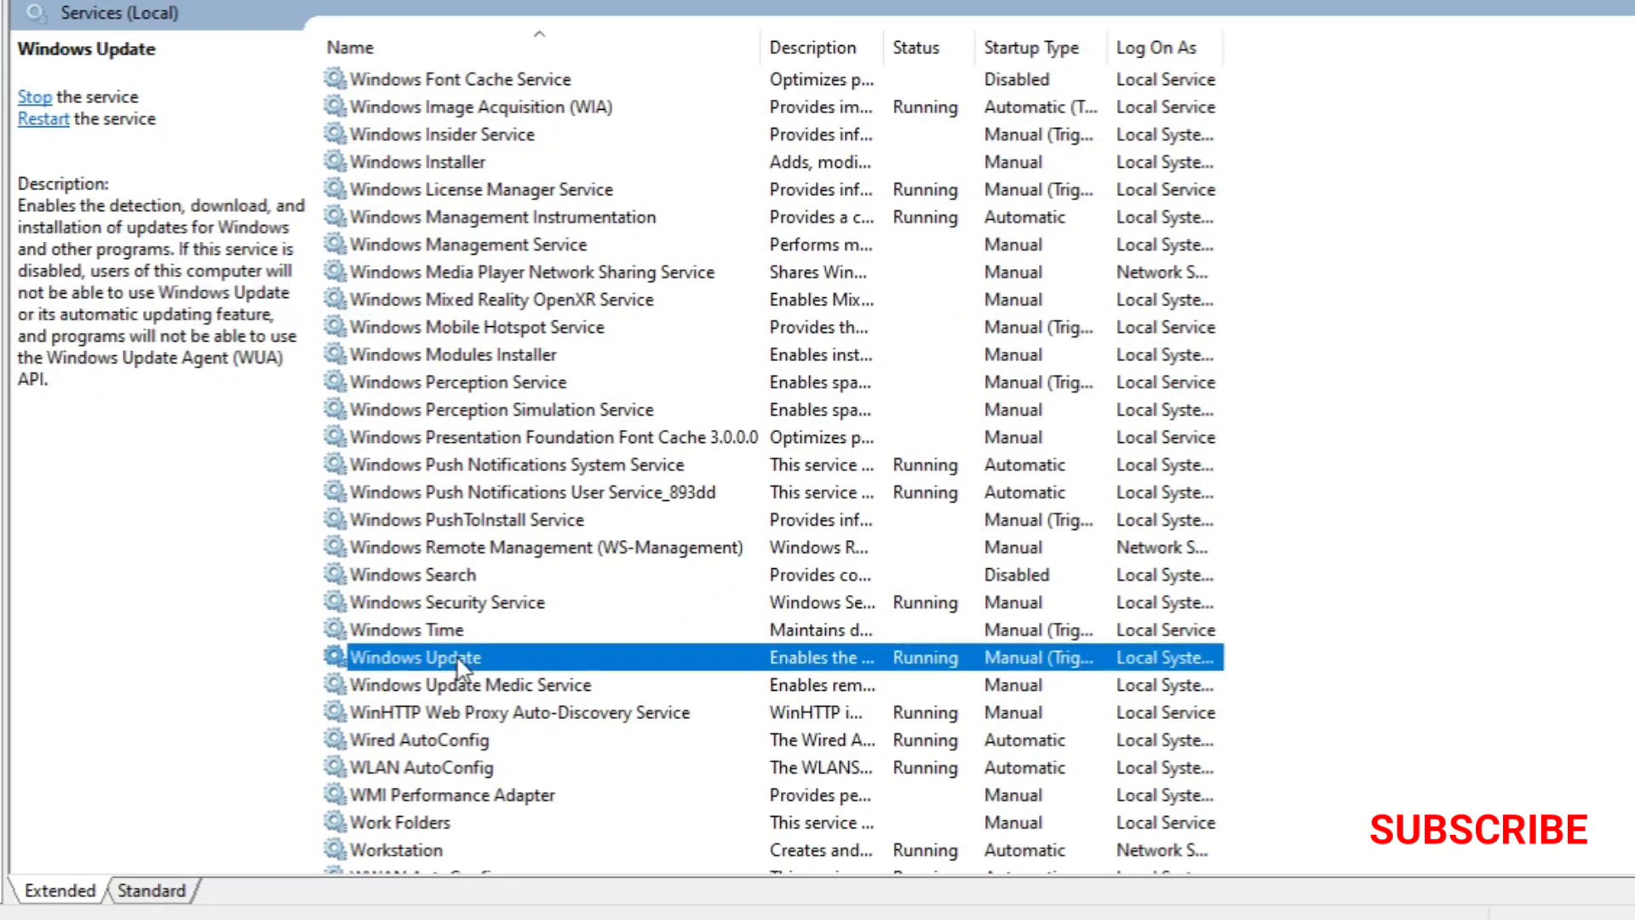
pyautogui.doubleClick(458, 661)
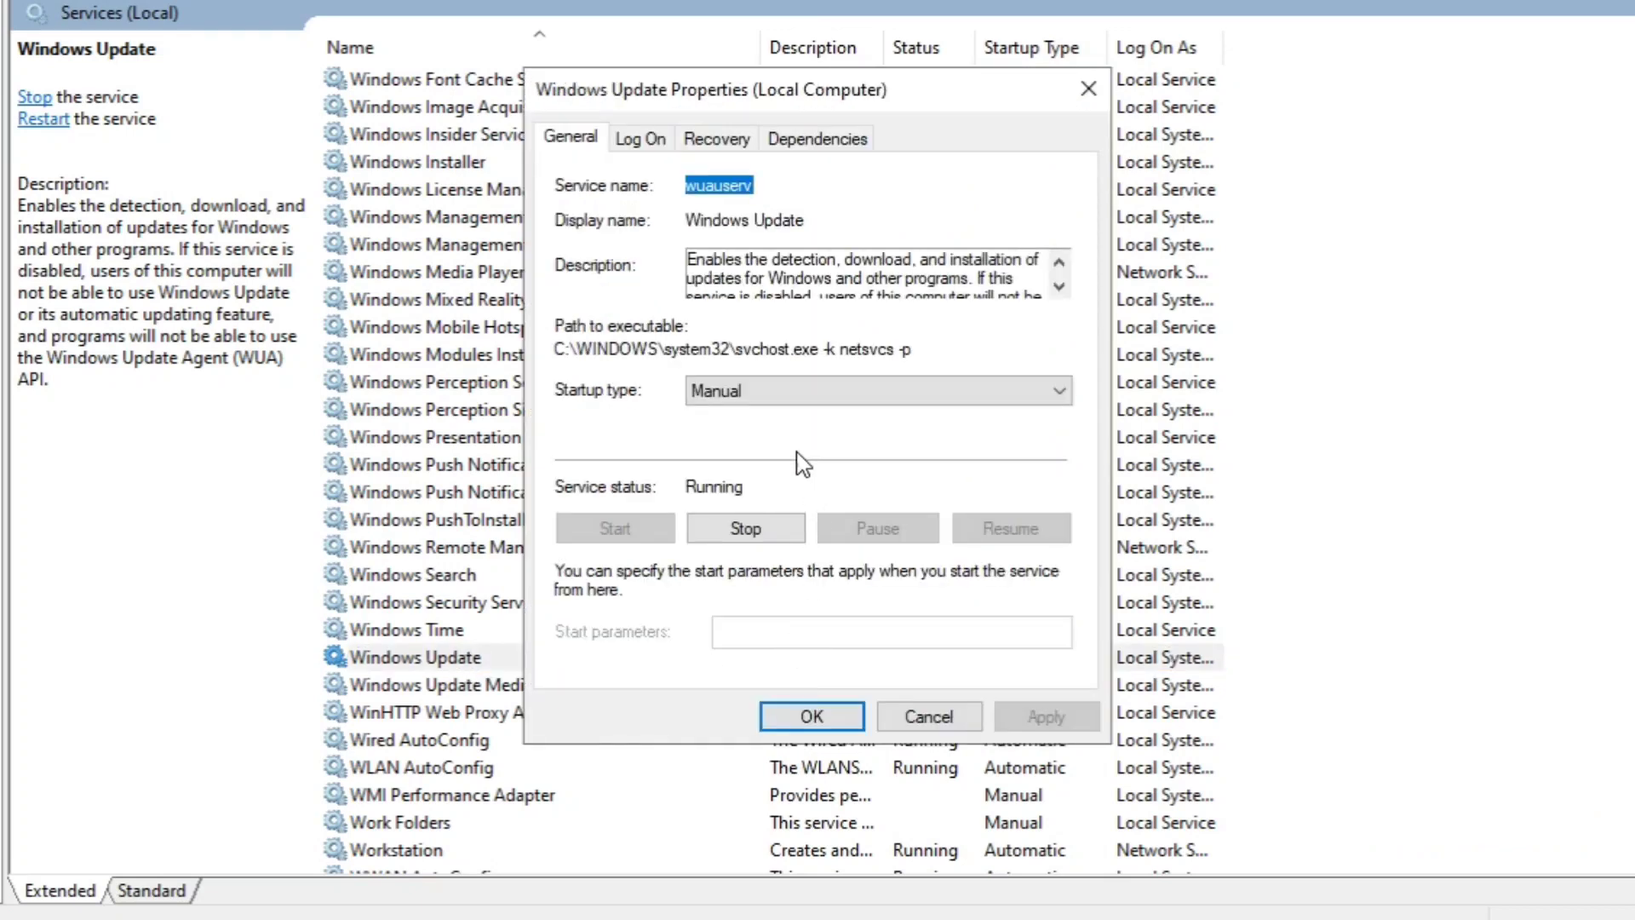
pyautogui.click(776, 392)
pyautogui.click(753, 434)
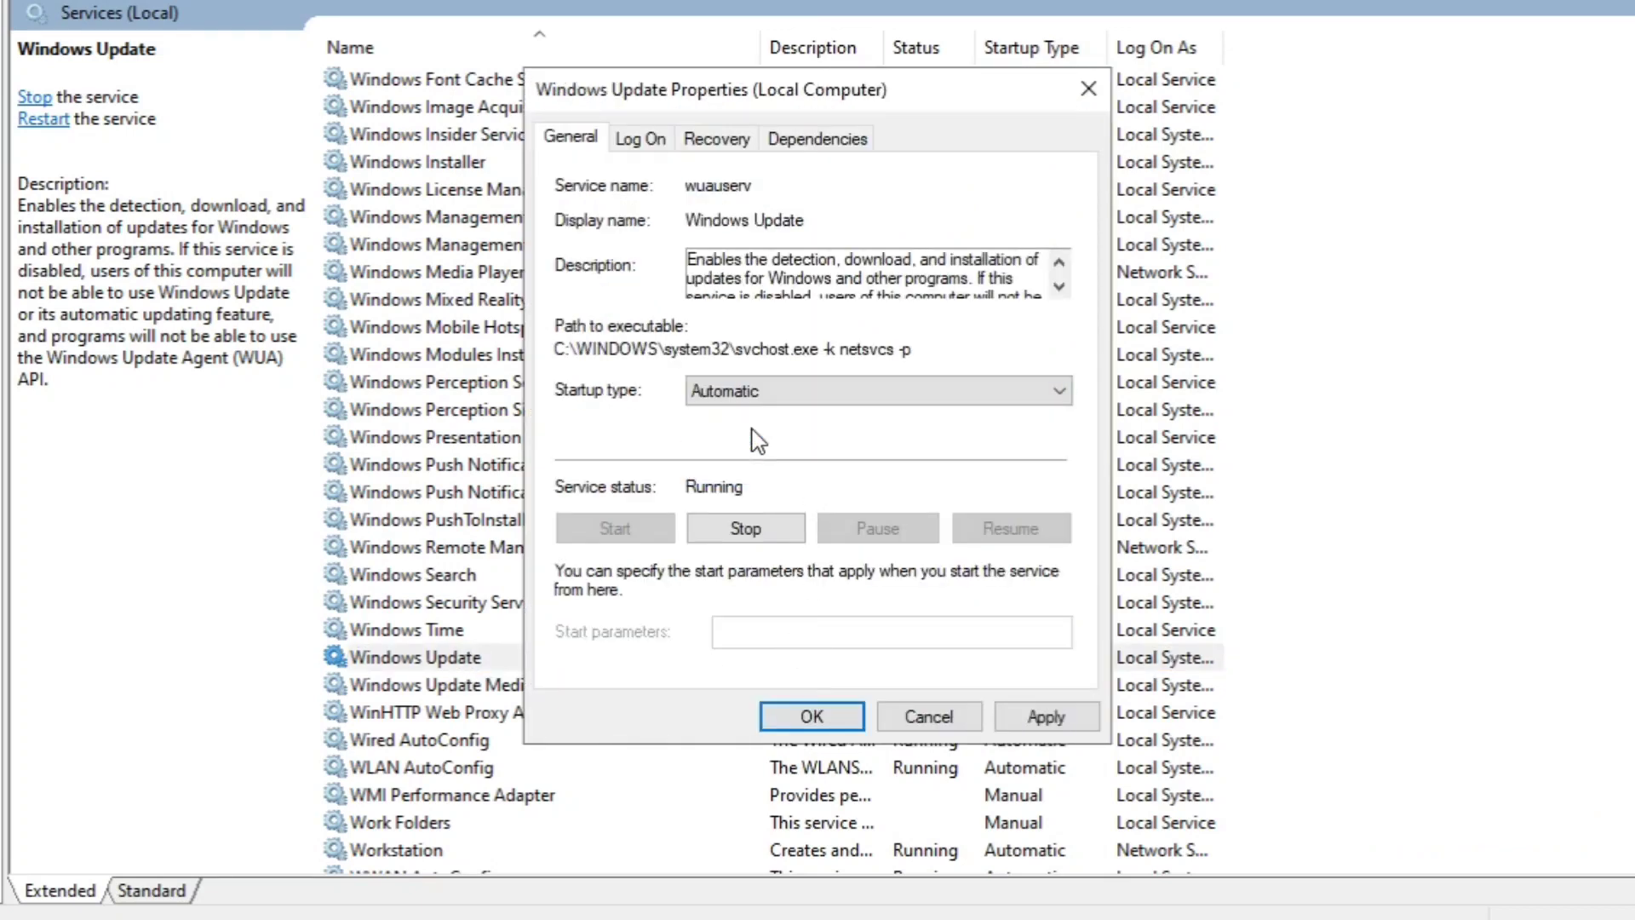
pyautogui.click(1039, 725)
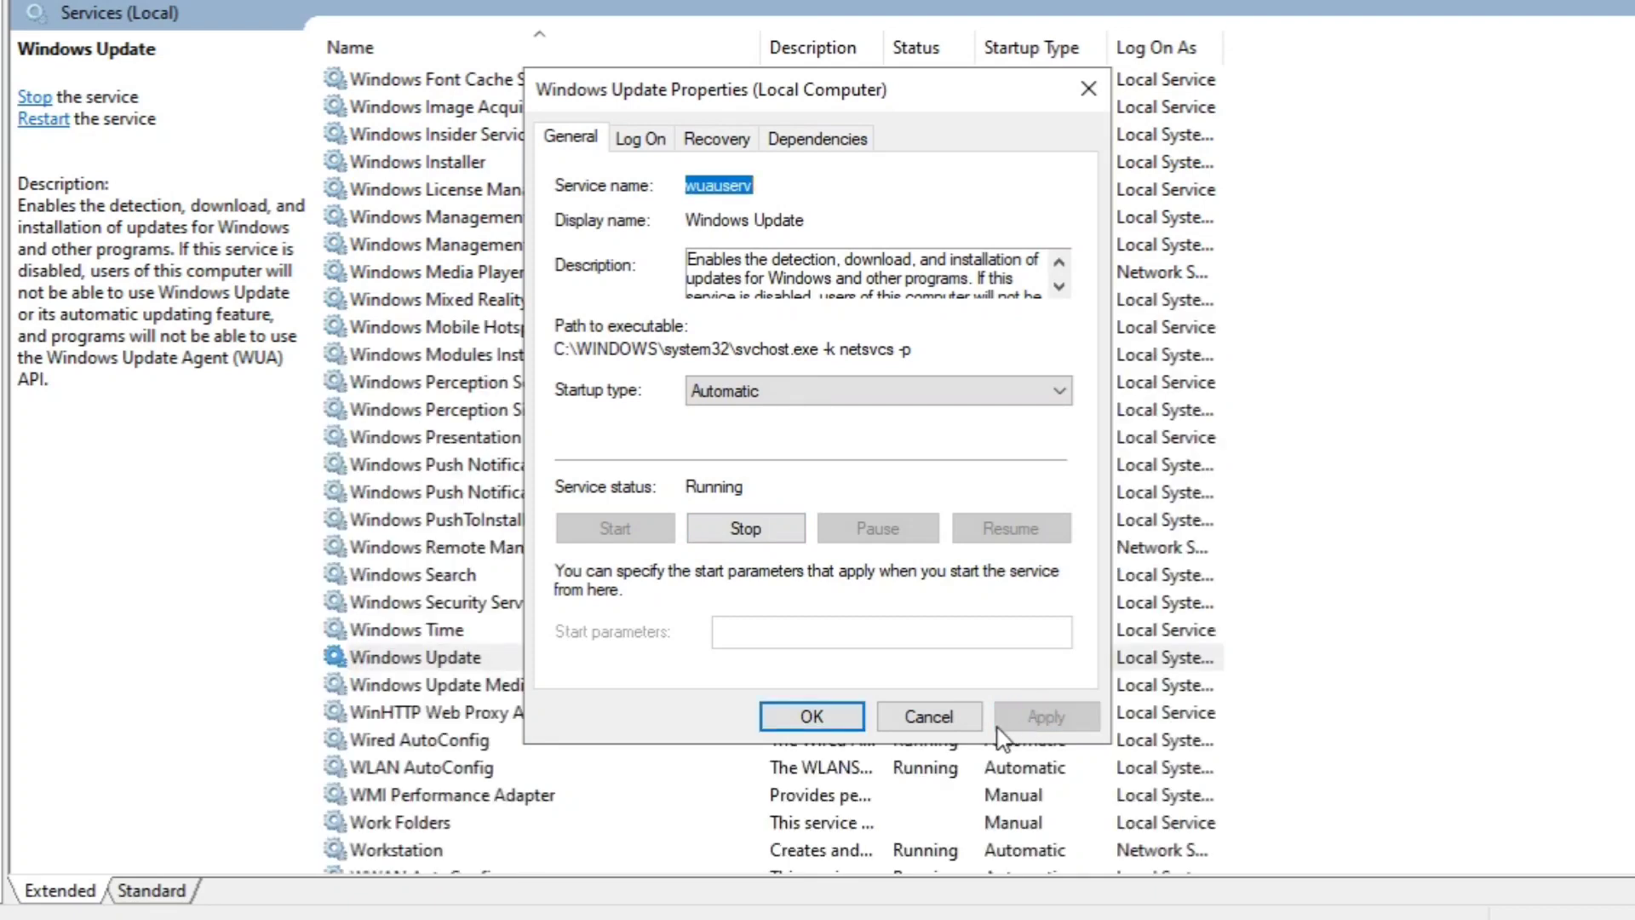
pyautogui.click(811, 717)
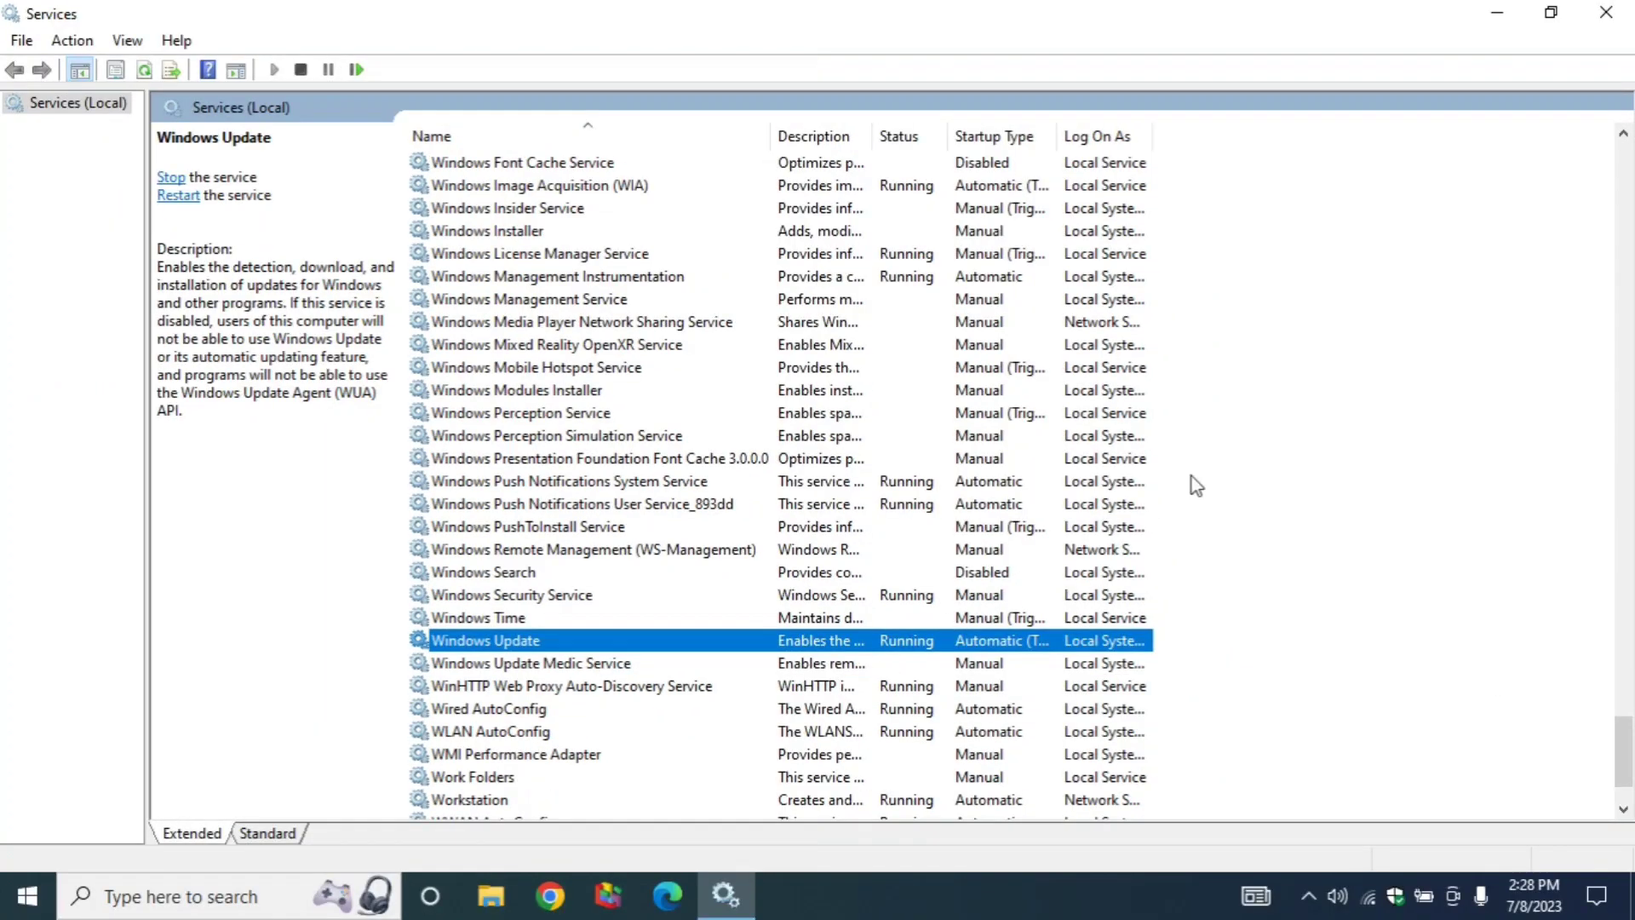
# Step: Close the Services console and open the Windows folder on Local Disk (C:) in a maximized File Explorer window
pyautogui.click(1599, 23)
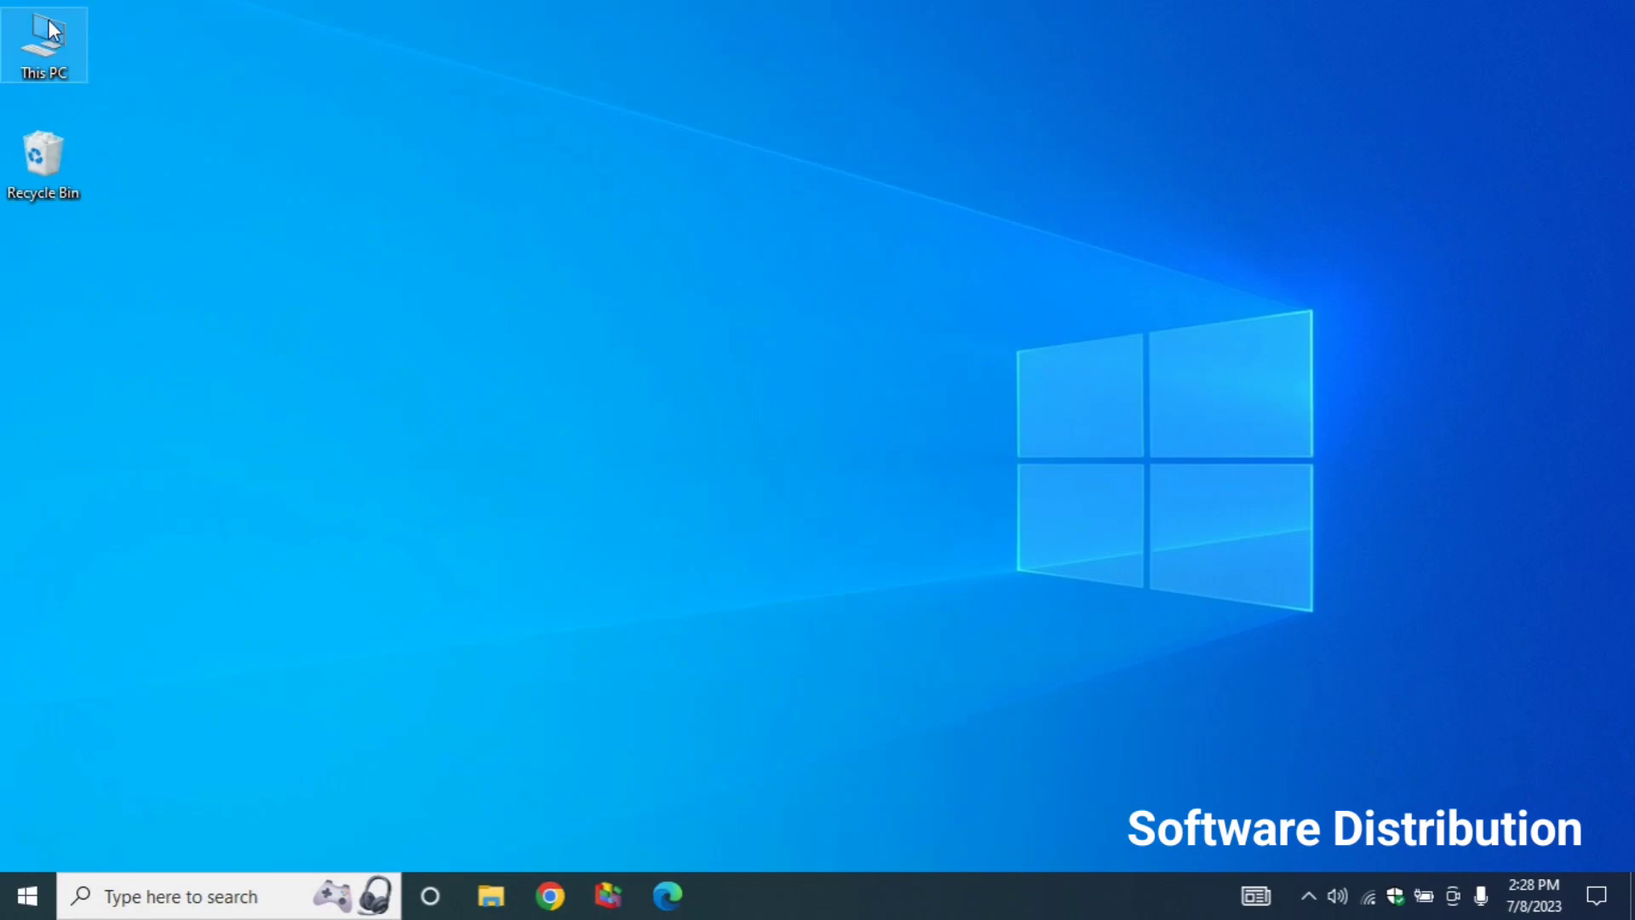
pyautogui.press('super+e')
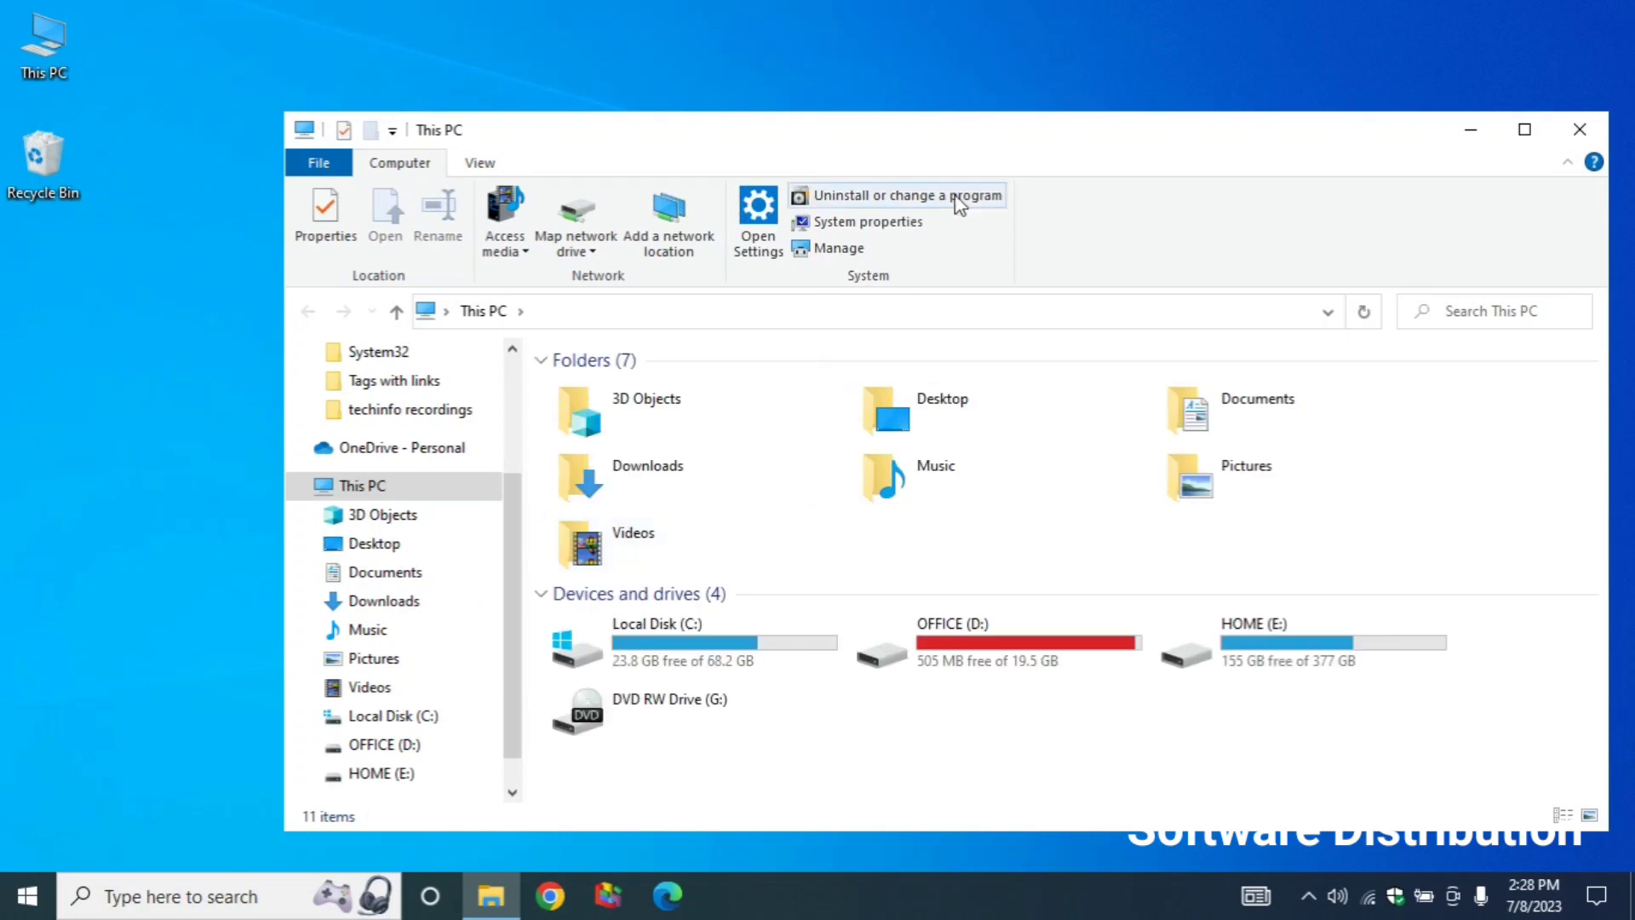
pyautogui.doubleClick(992, 136)
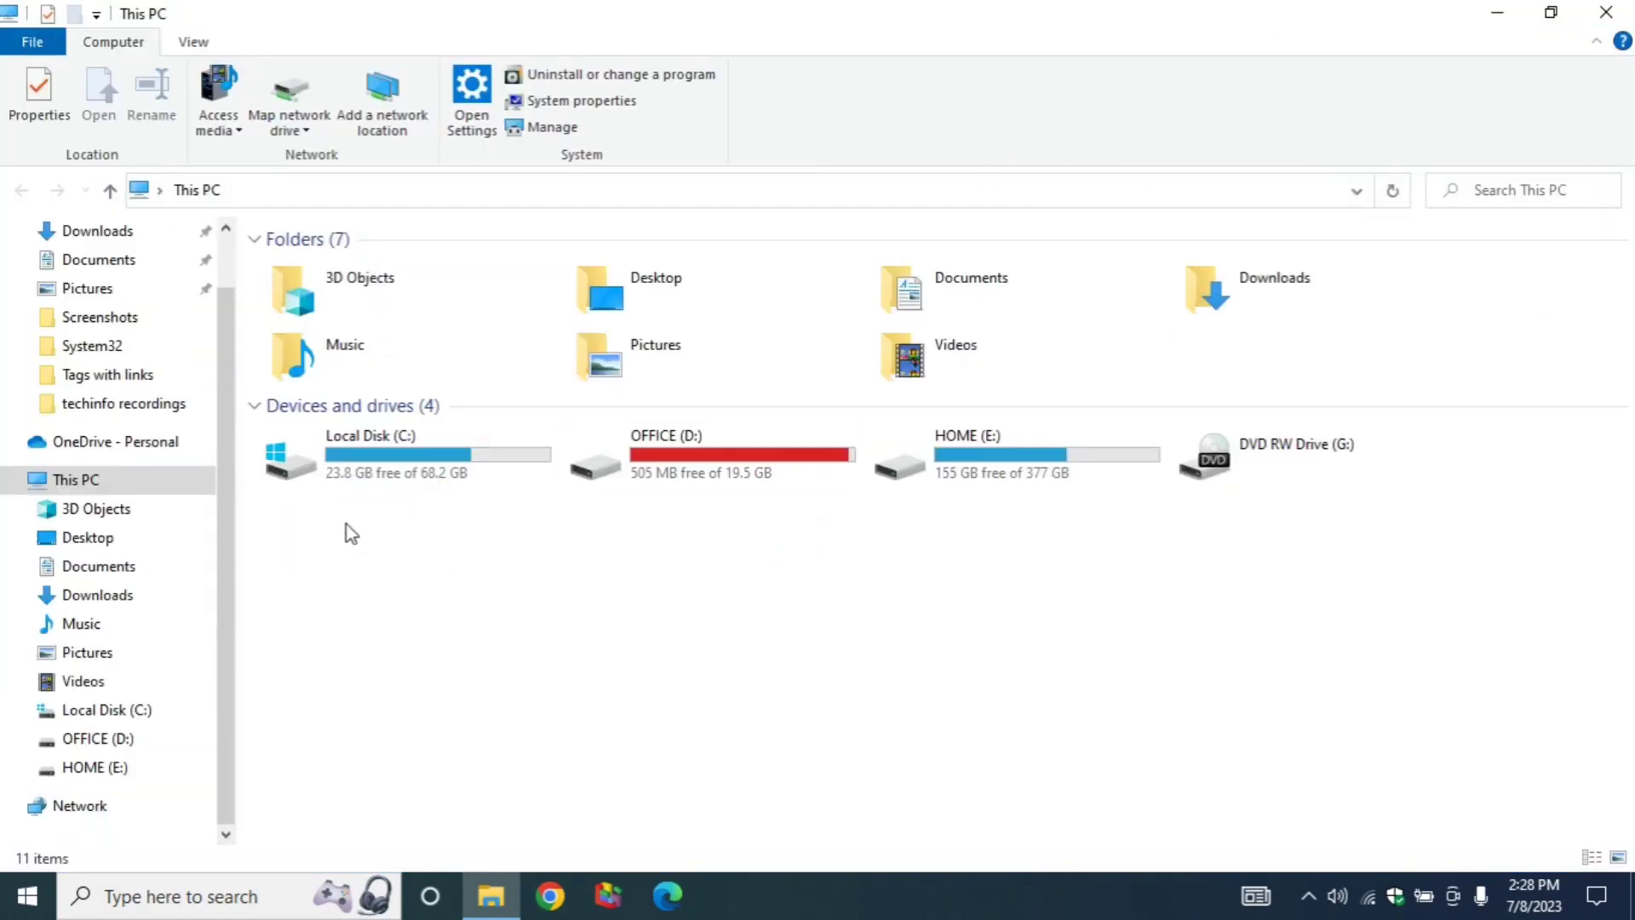
pyautogui.click(365, 468)
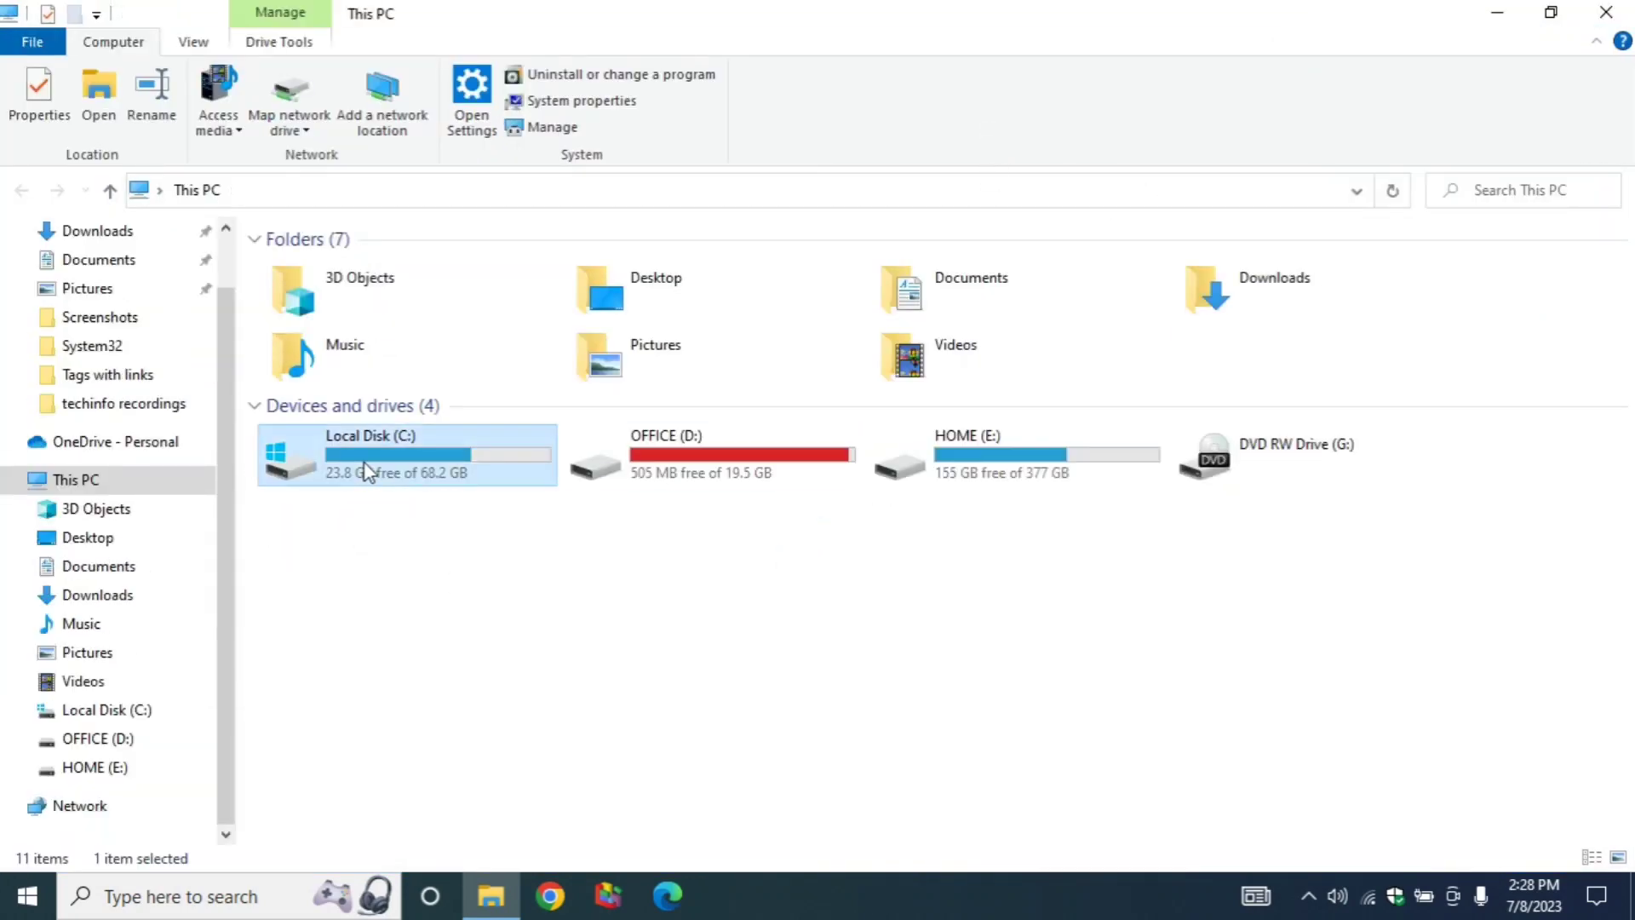
pyautogui.doubleClick(365, 464)
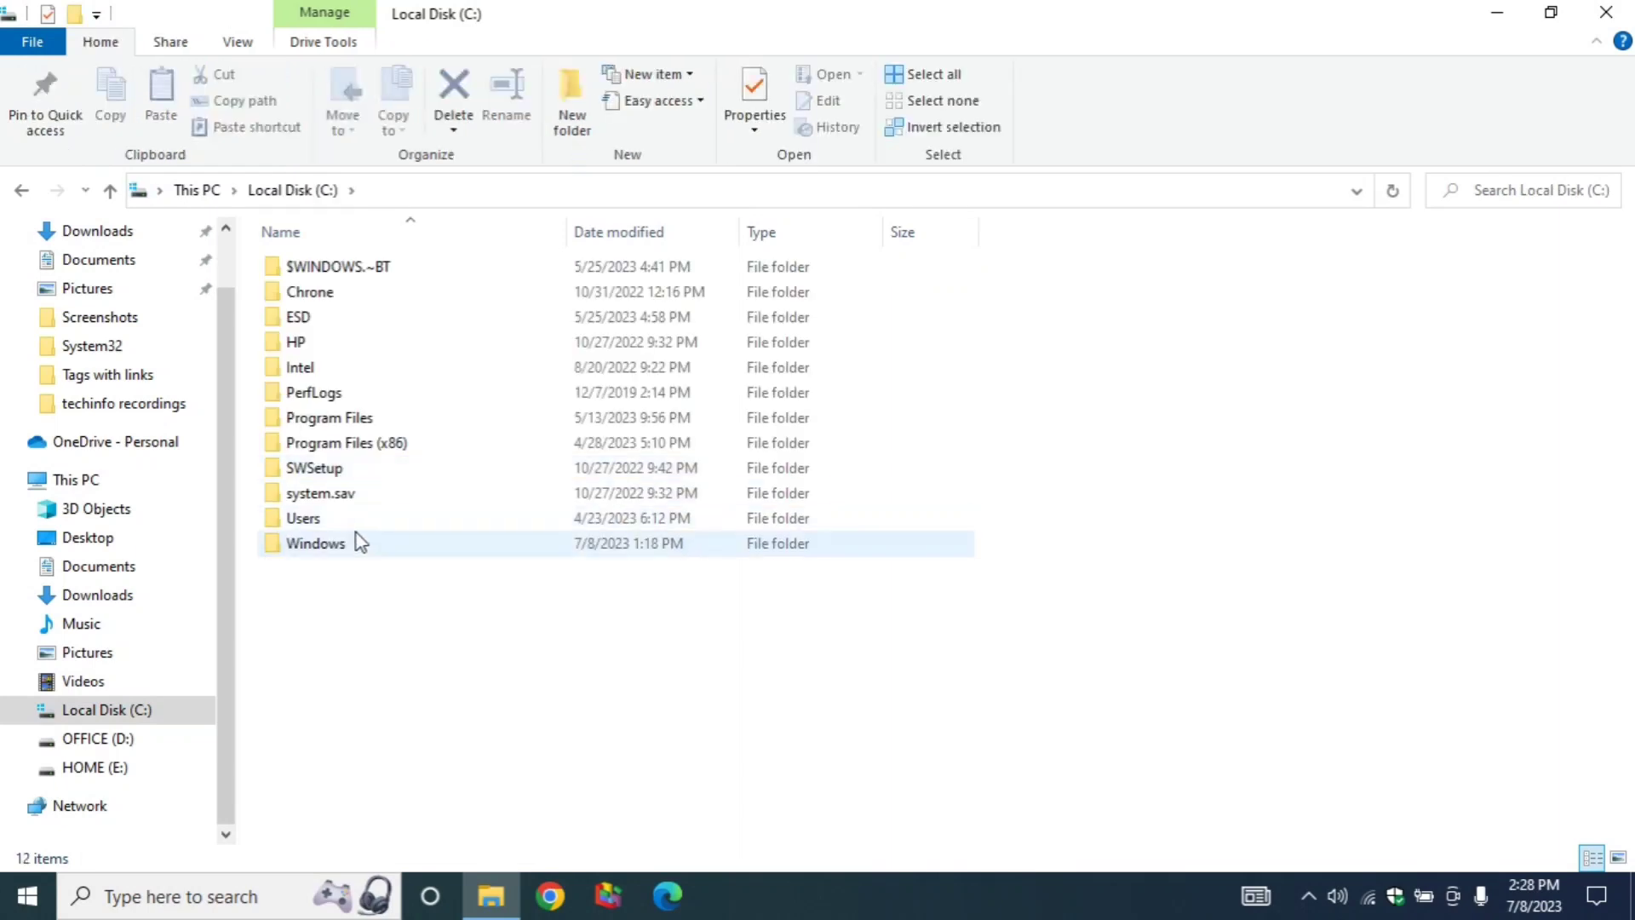
pyautogui.click(366, 552)
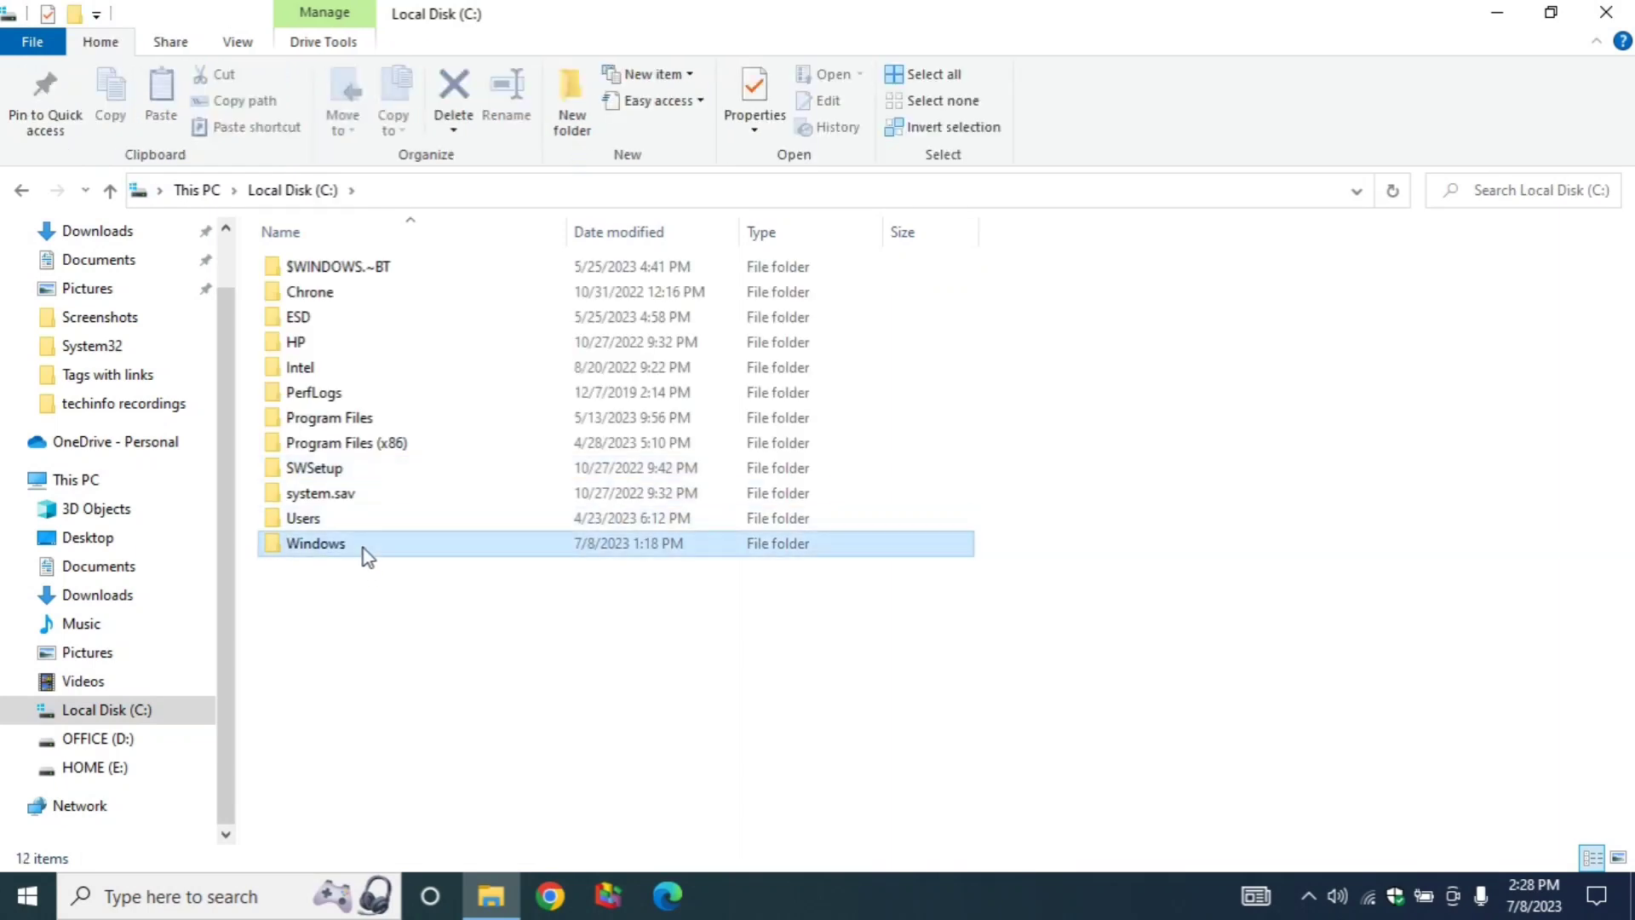
pyautogui.doubleClick(530, 547)
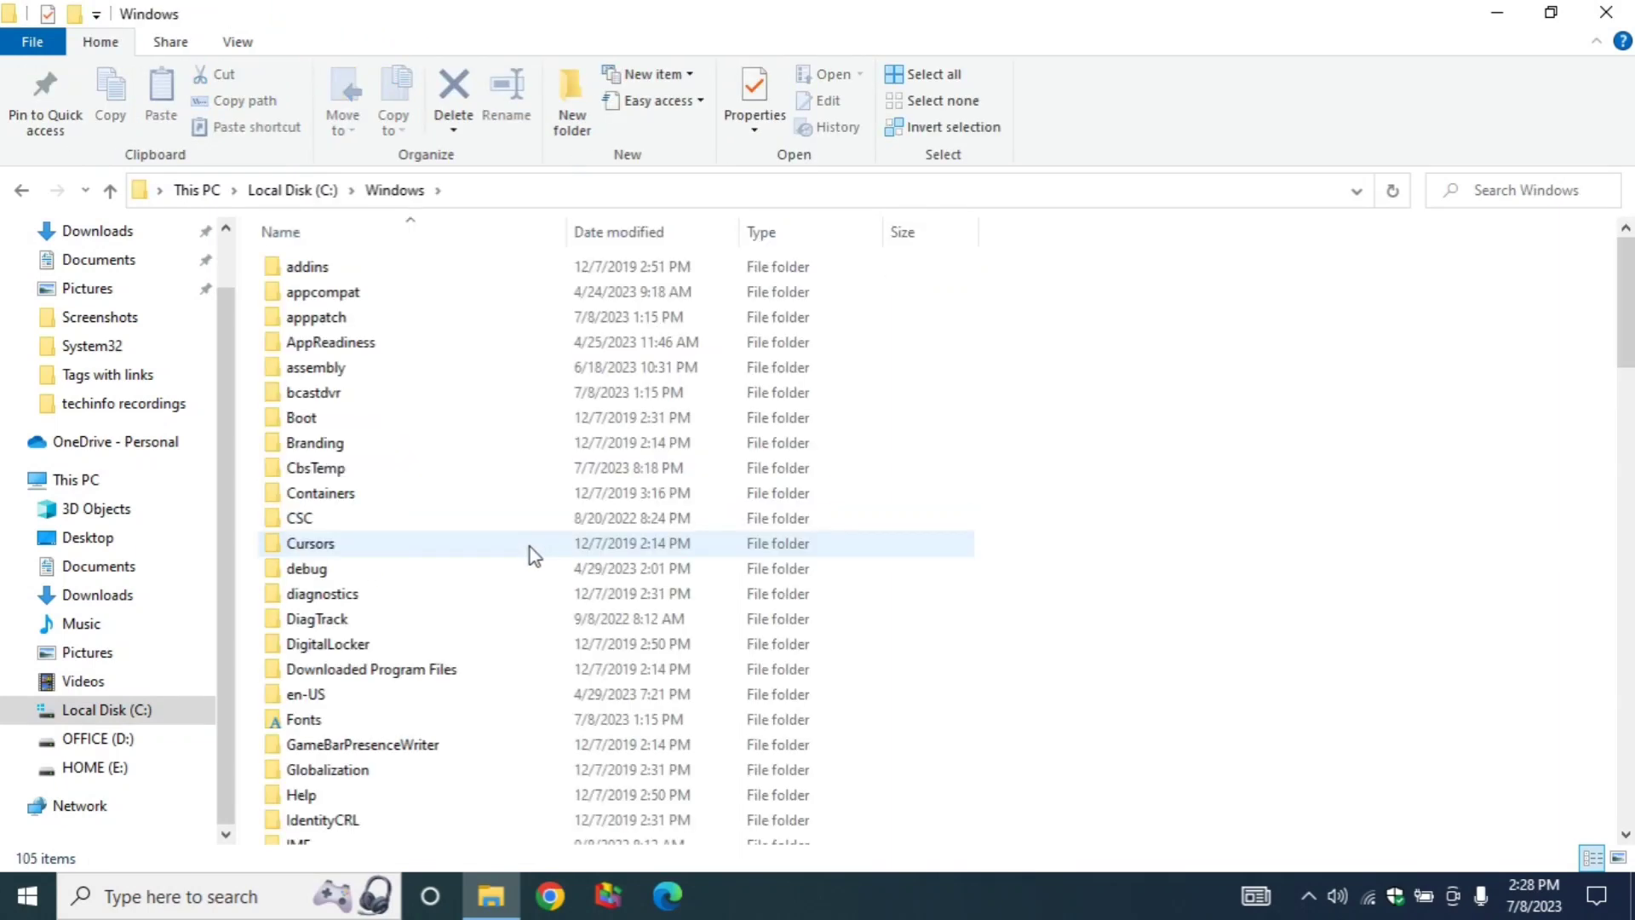
# Step: Find and open the SoftwareDistribution folder inside the Windows folder
pyautogui.click(344, 629)
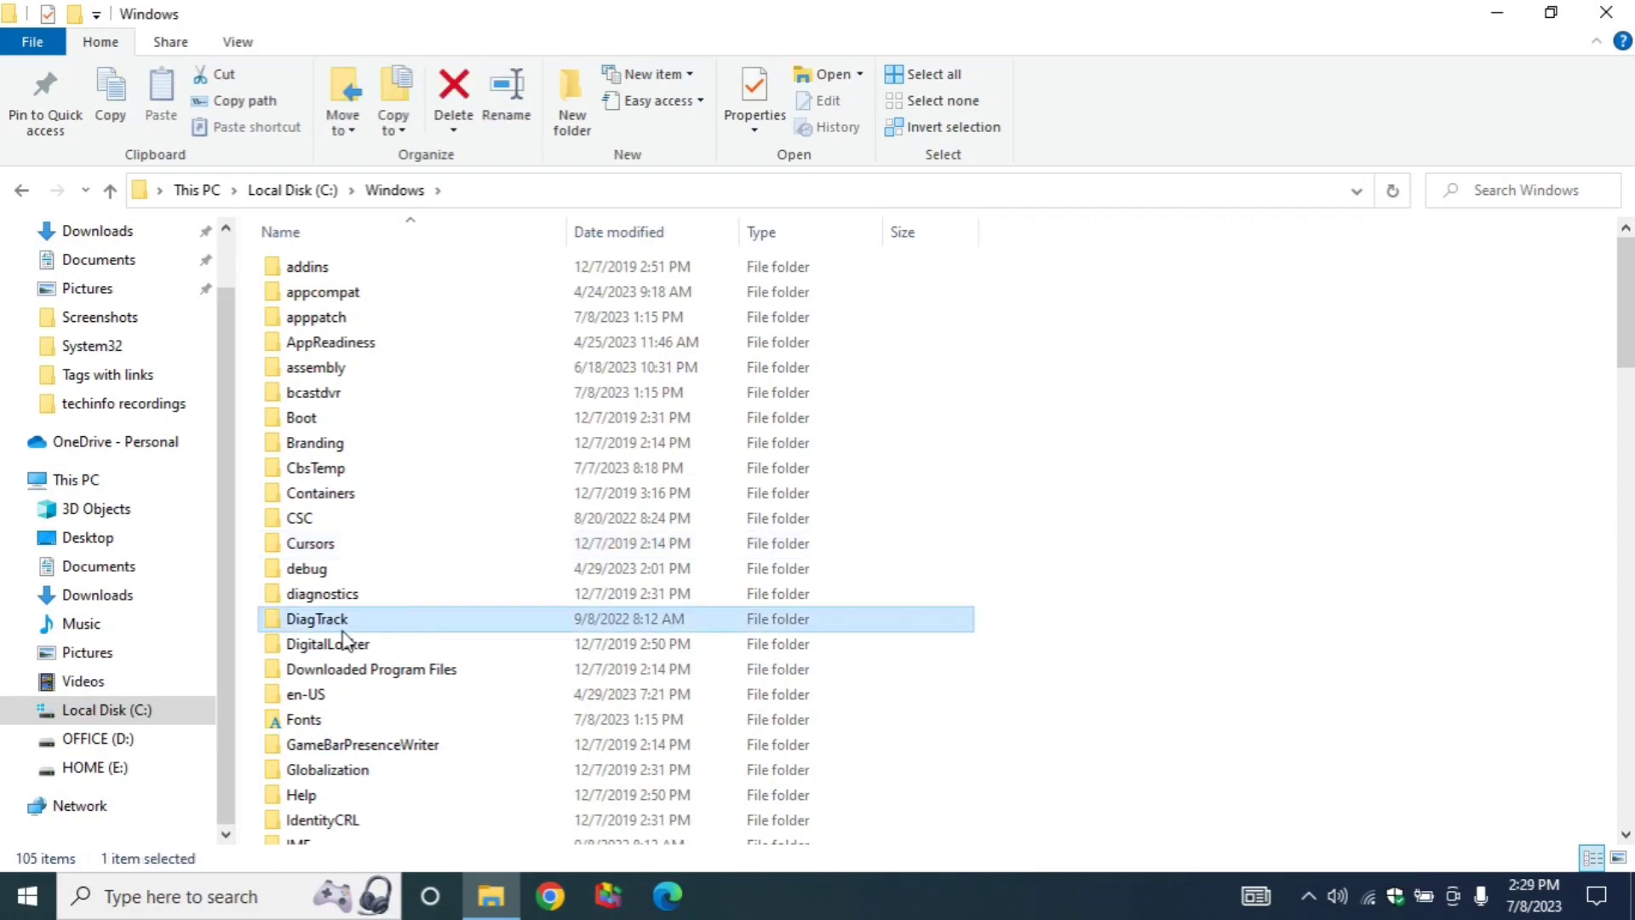
pyautogui.press('s')
pyautogui.press('s')
pyautogui.press('s')
pyautogui.press('s')
pyautogui.press('s')
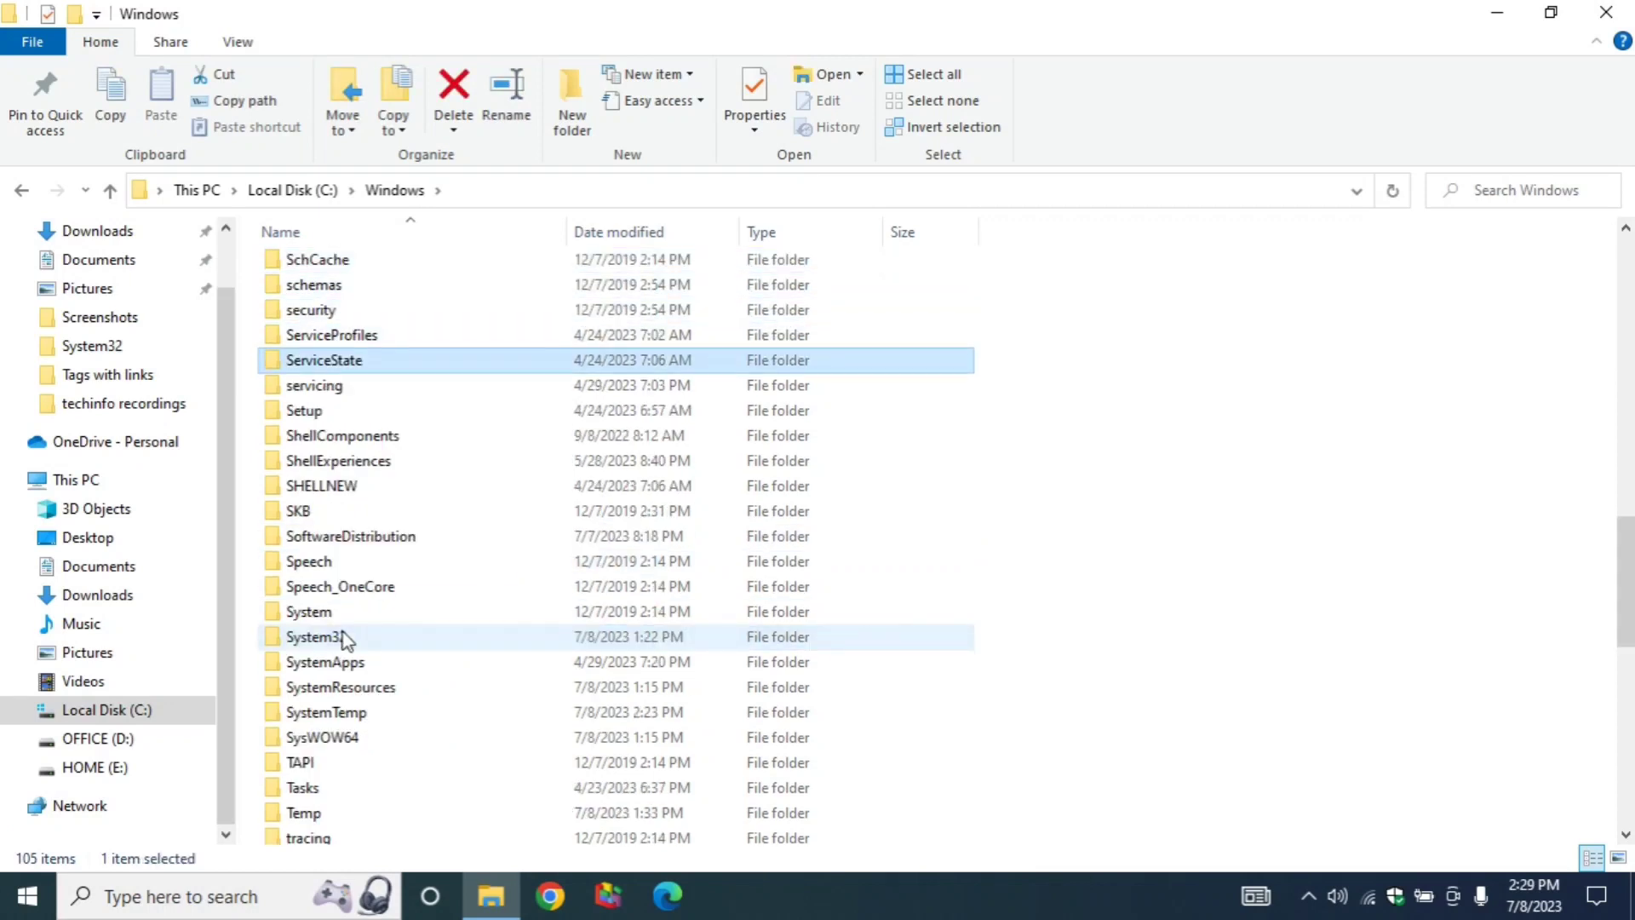
pyautogui.press('s')
pyautogui.press('s')
pyautogui.press('s')
pyautogui.press('s')
pyautogui.press('s')
pyautogui.press('s')
pyautogui.press('s')
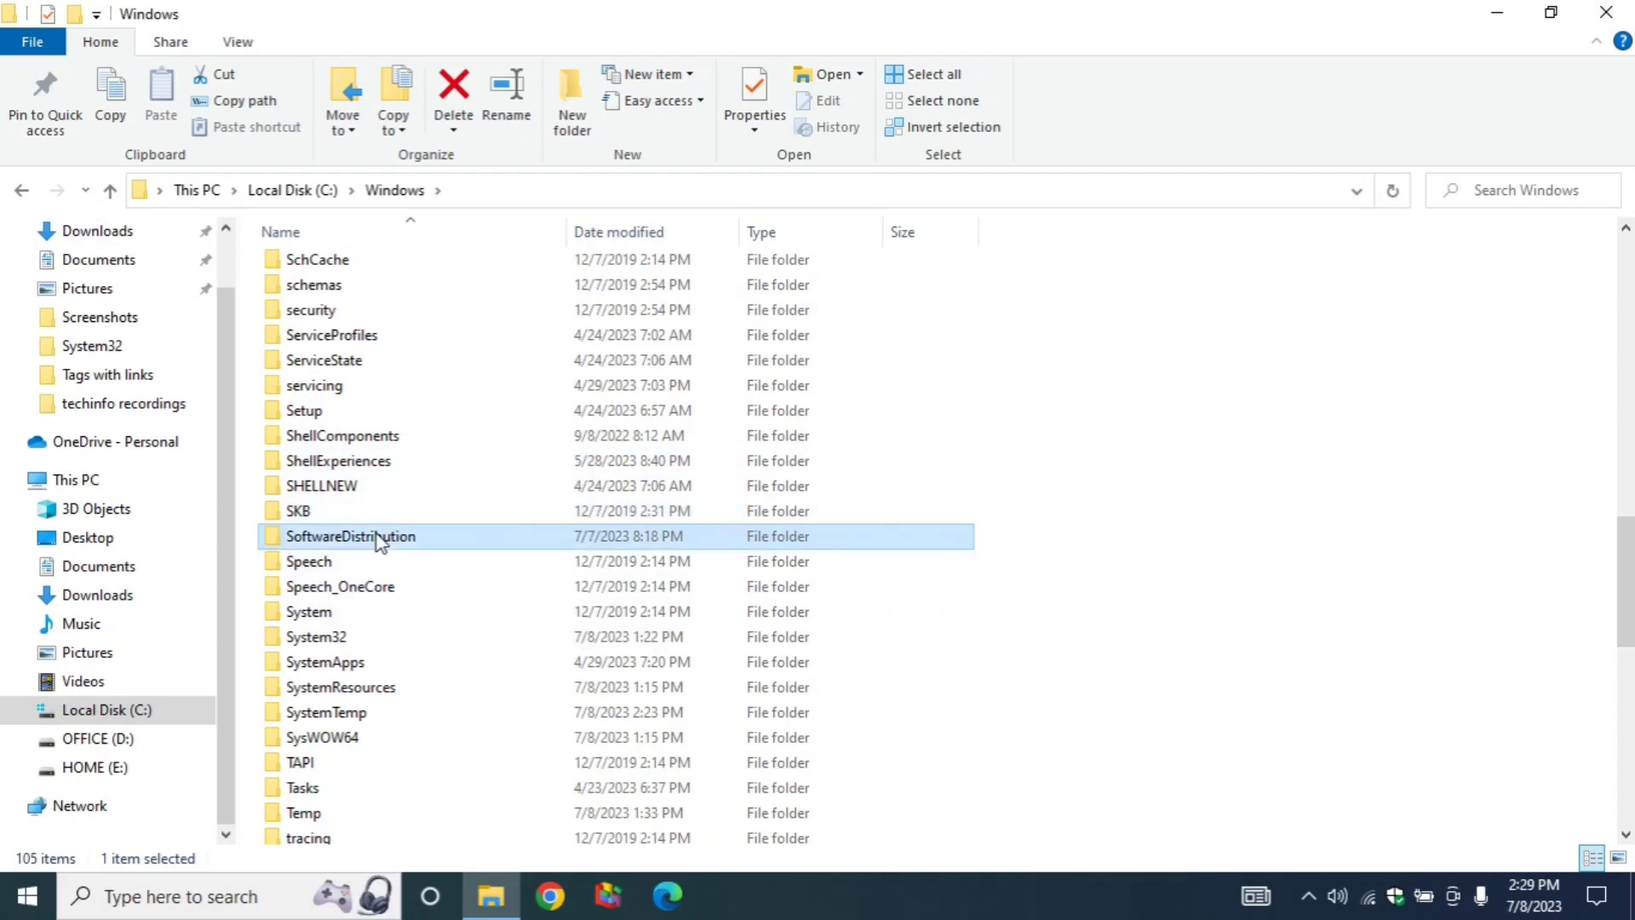
pyautogui.doubleClick(746, 540)
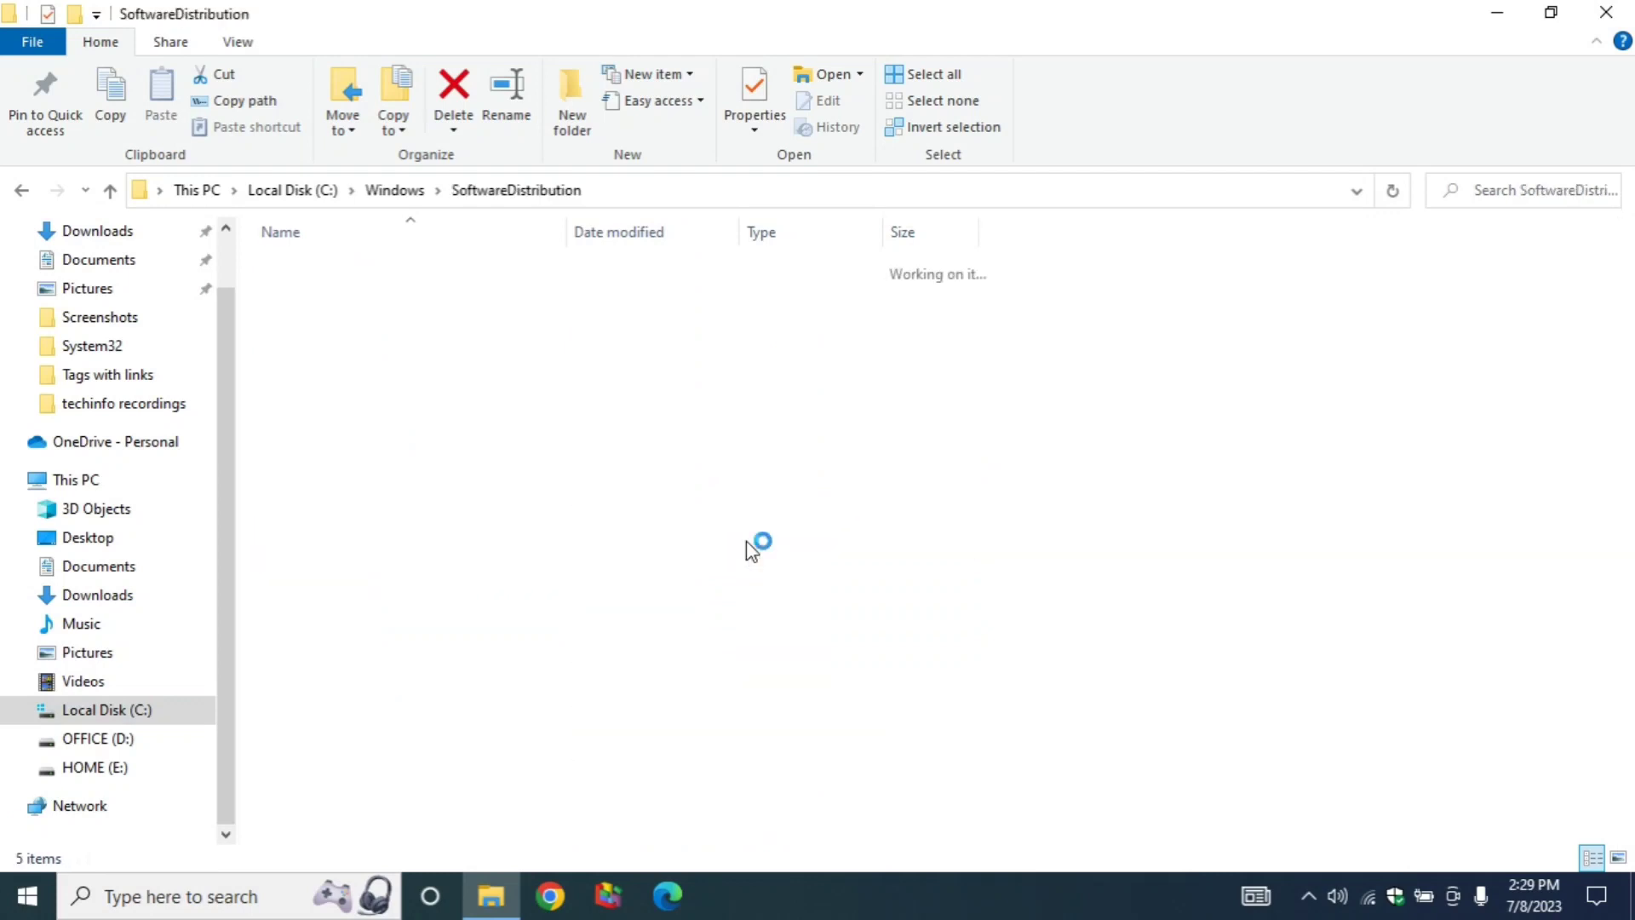
# Step: Delete everything in the SoftwareDistribution folder, skipping the items that are in use, and close the File Explorer window
pyautogui.click(345, 377)
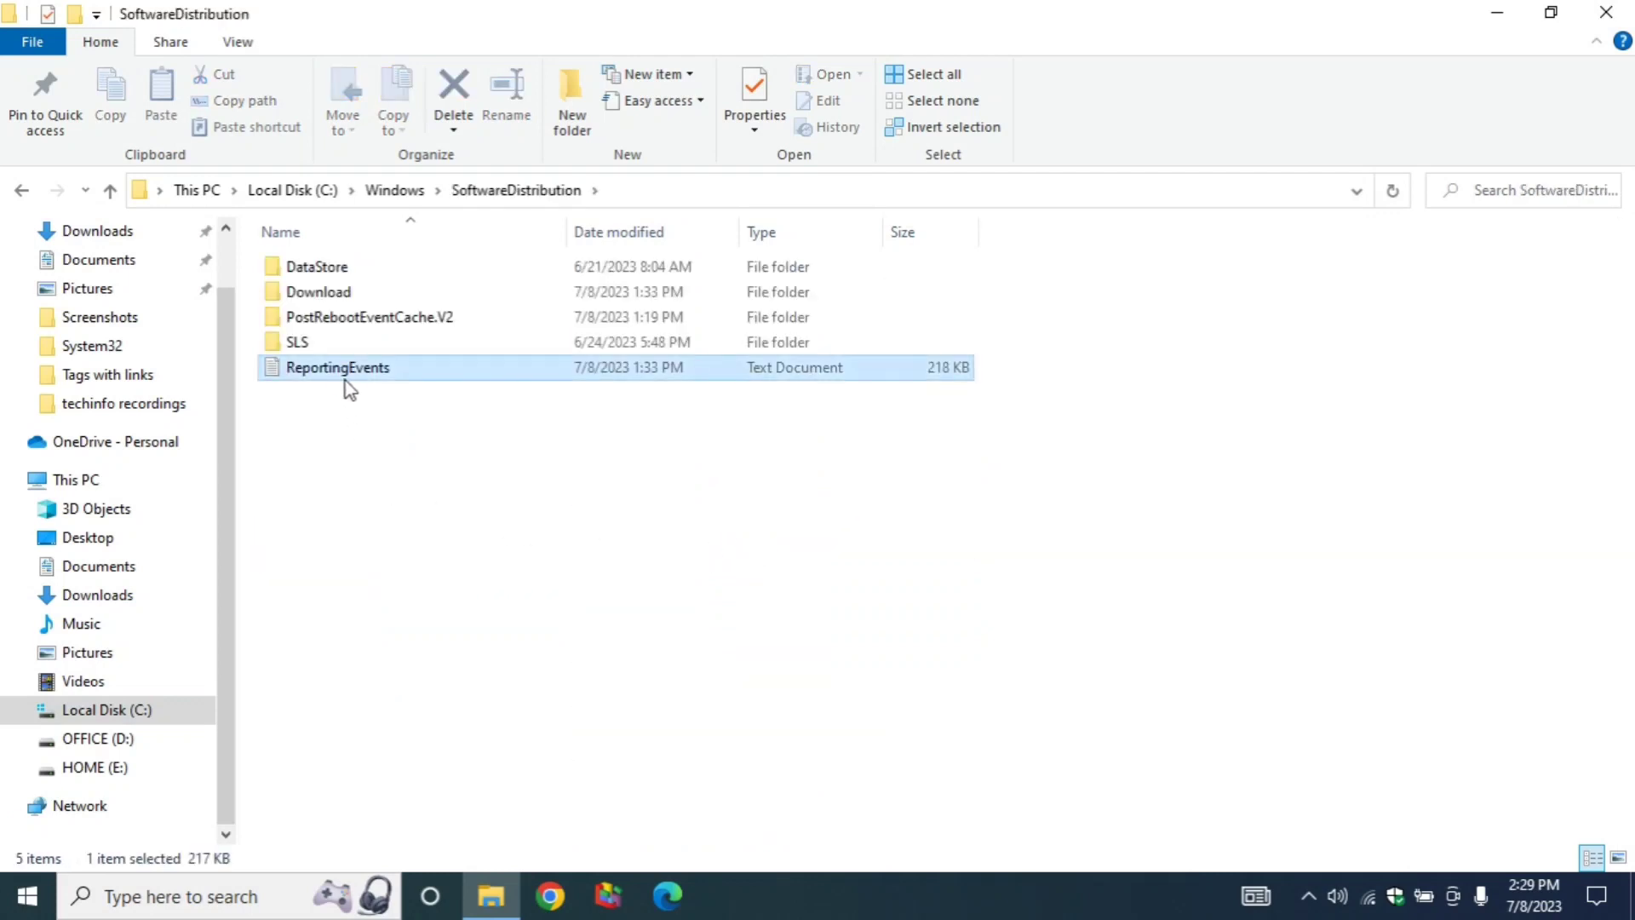
pyautogui.hotkey('ctrl', 'a')
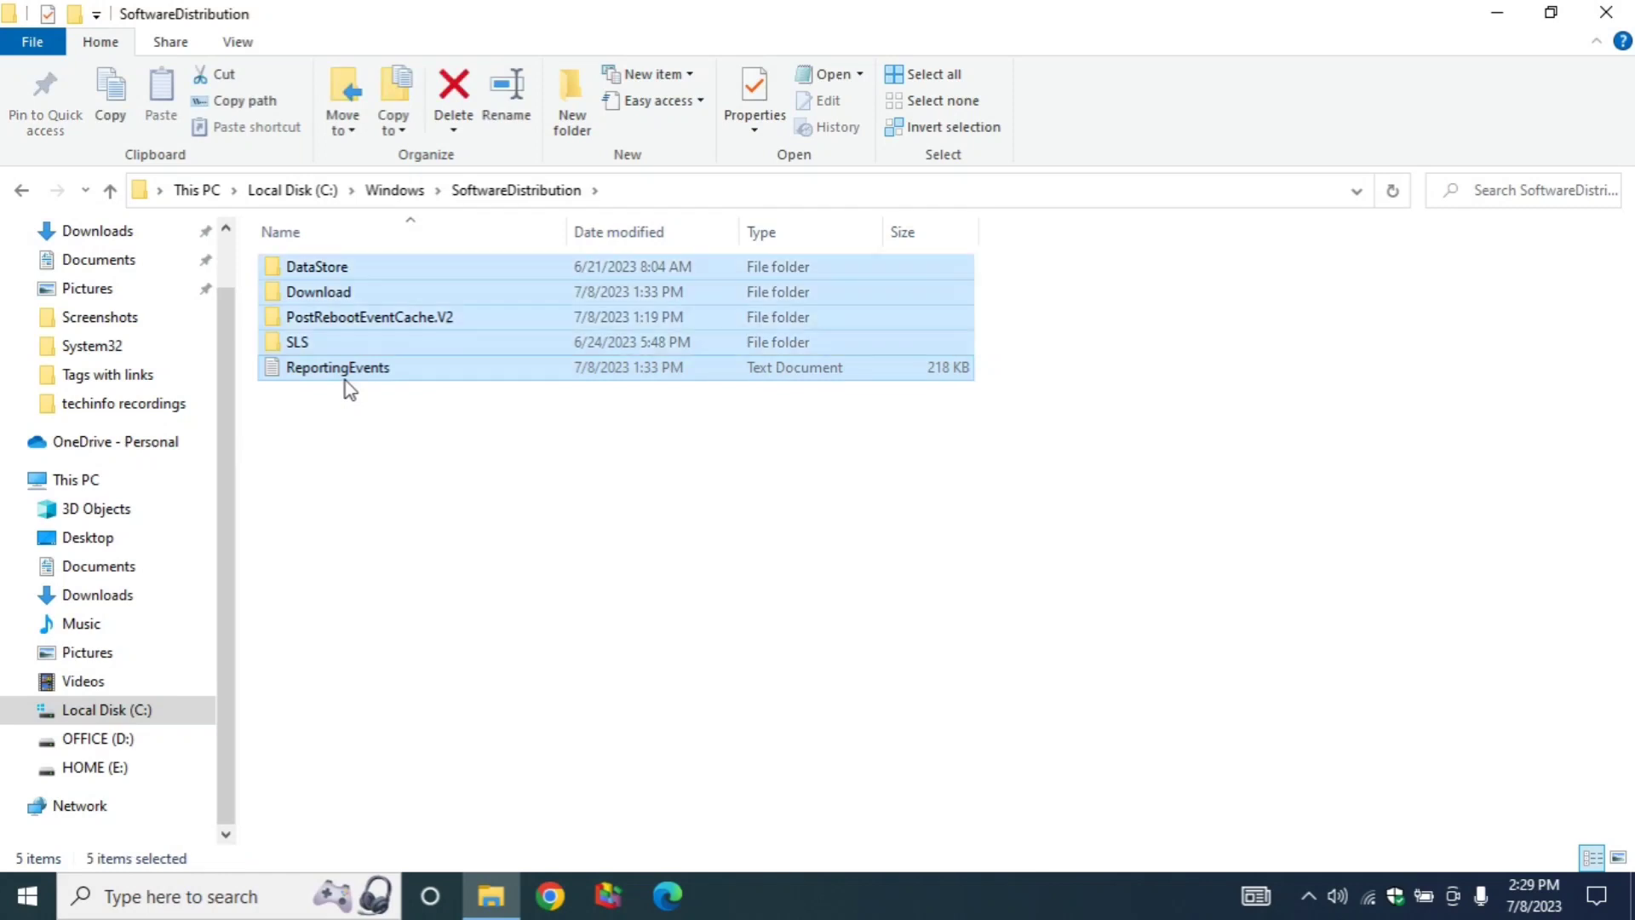
pyautogui.rightClick(609, 304)
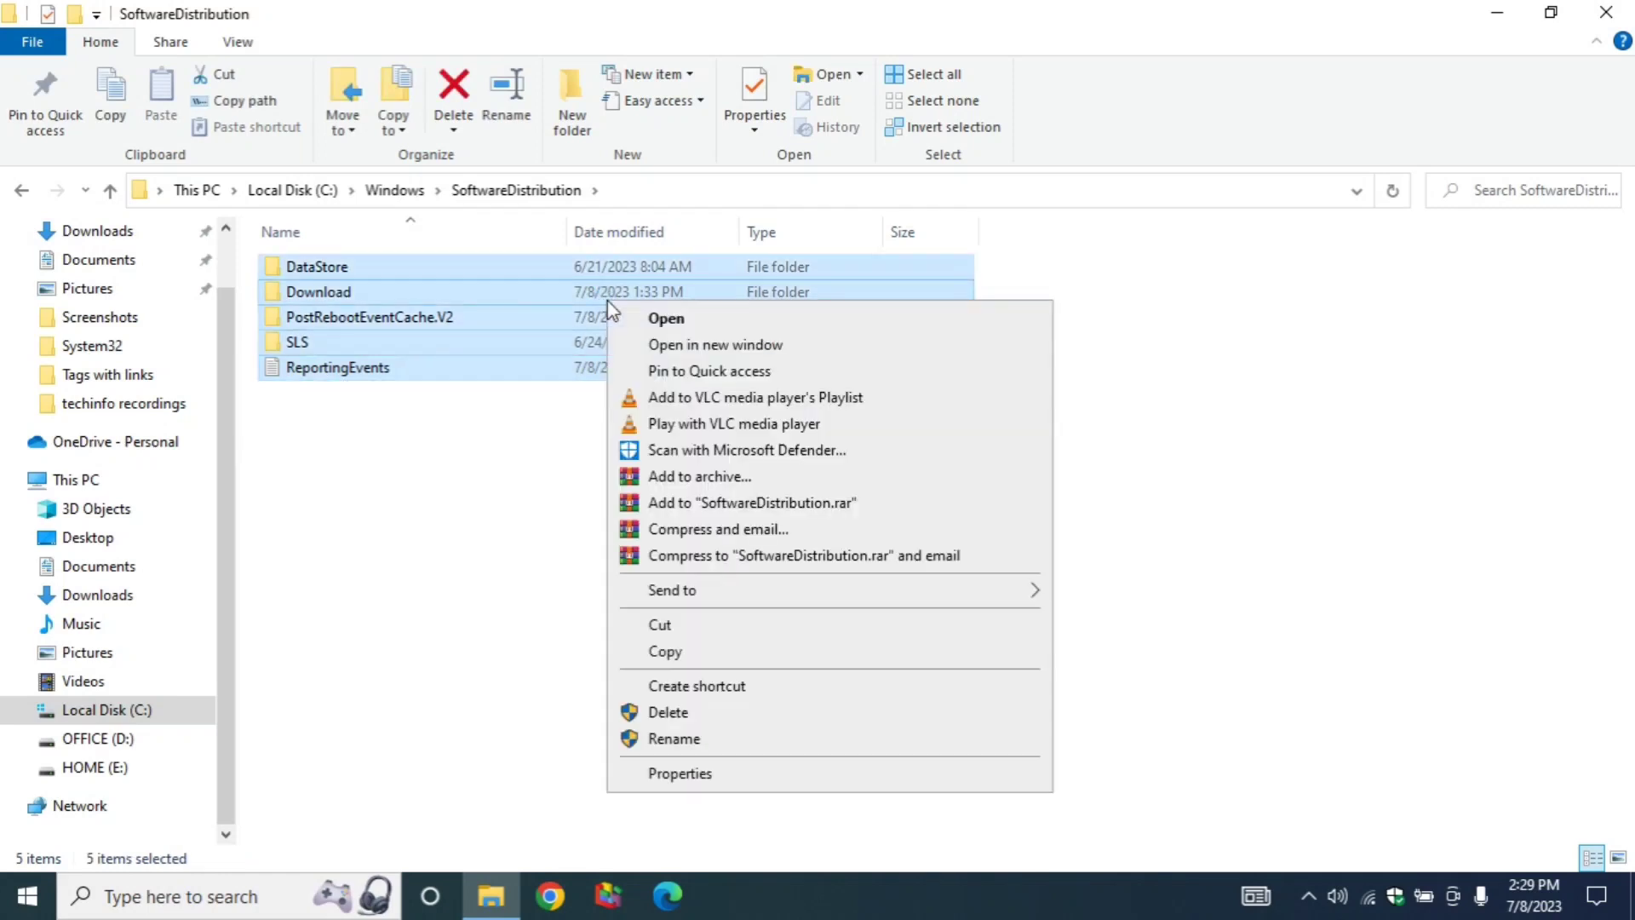
pyautogui.click(688, 715)
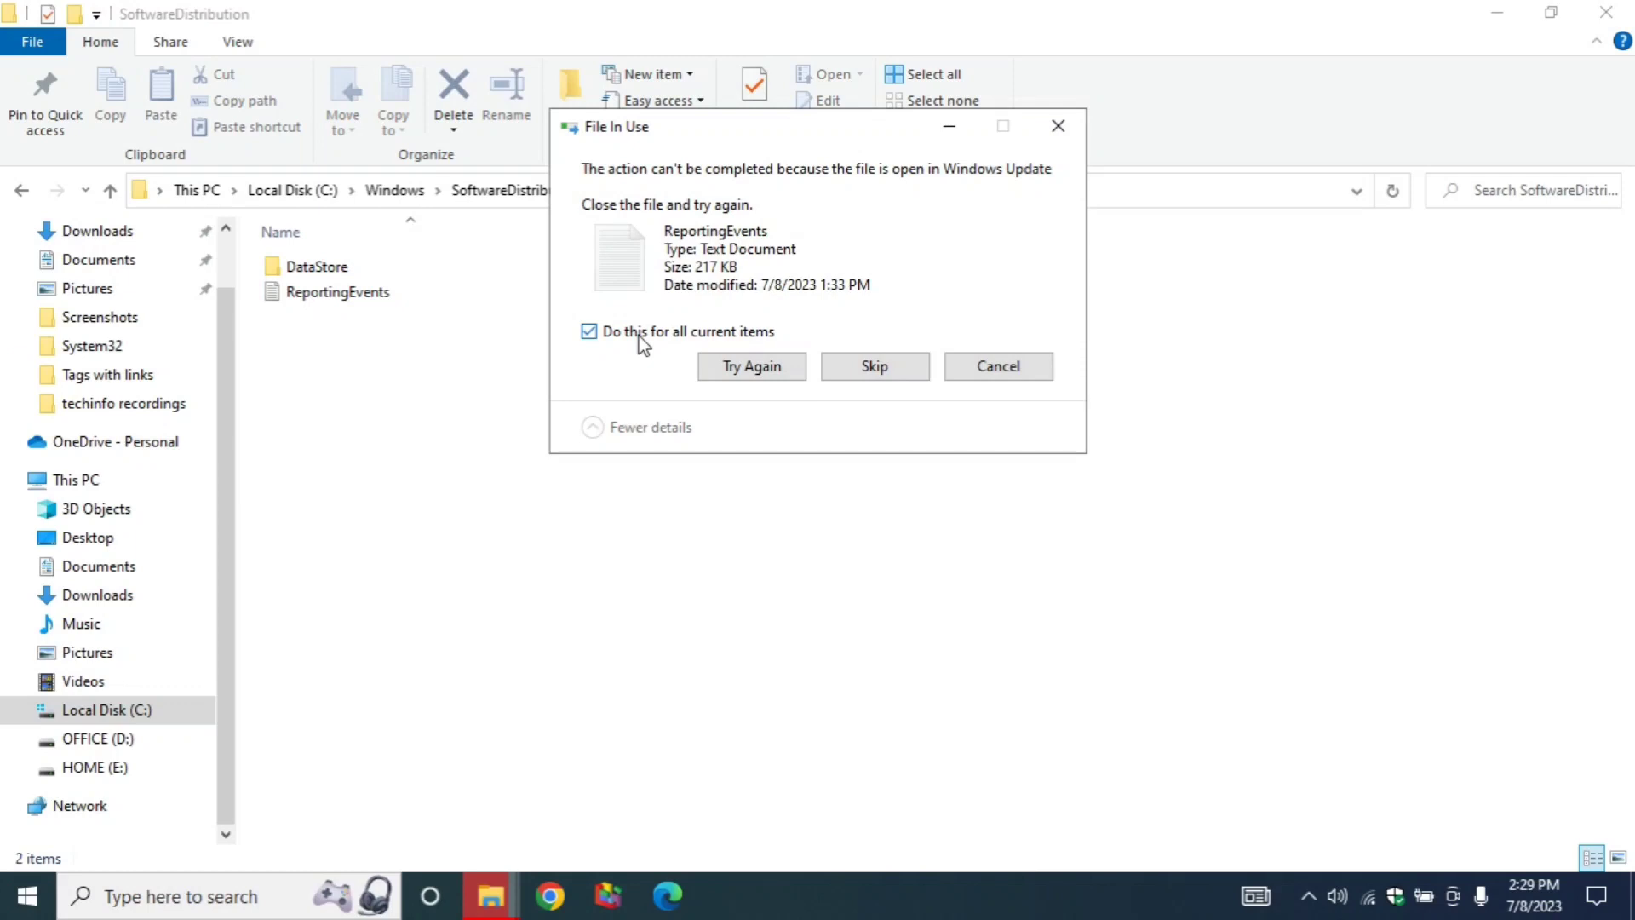
pyautogui.click(890, 372)
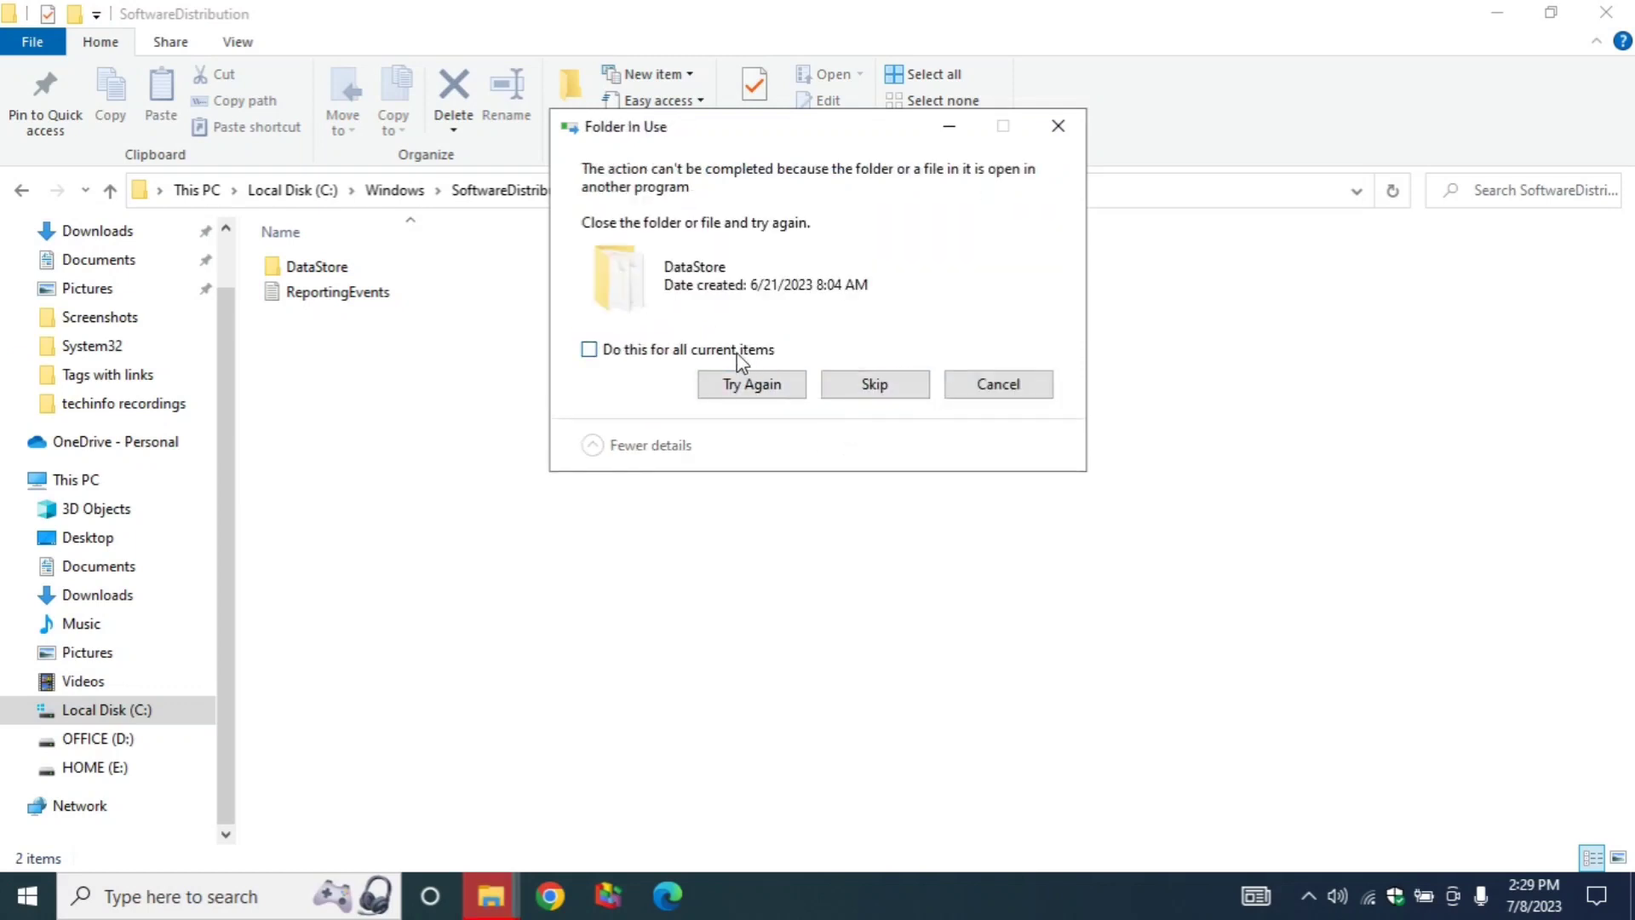
pyautogui.click(908, 398)
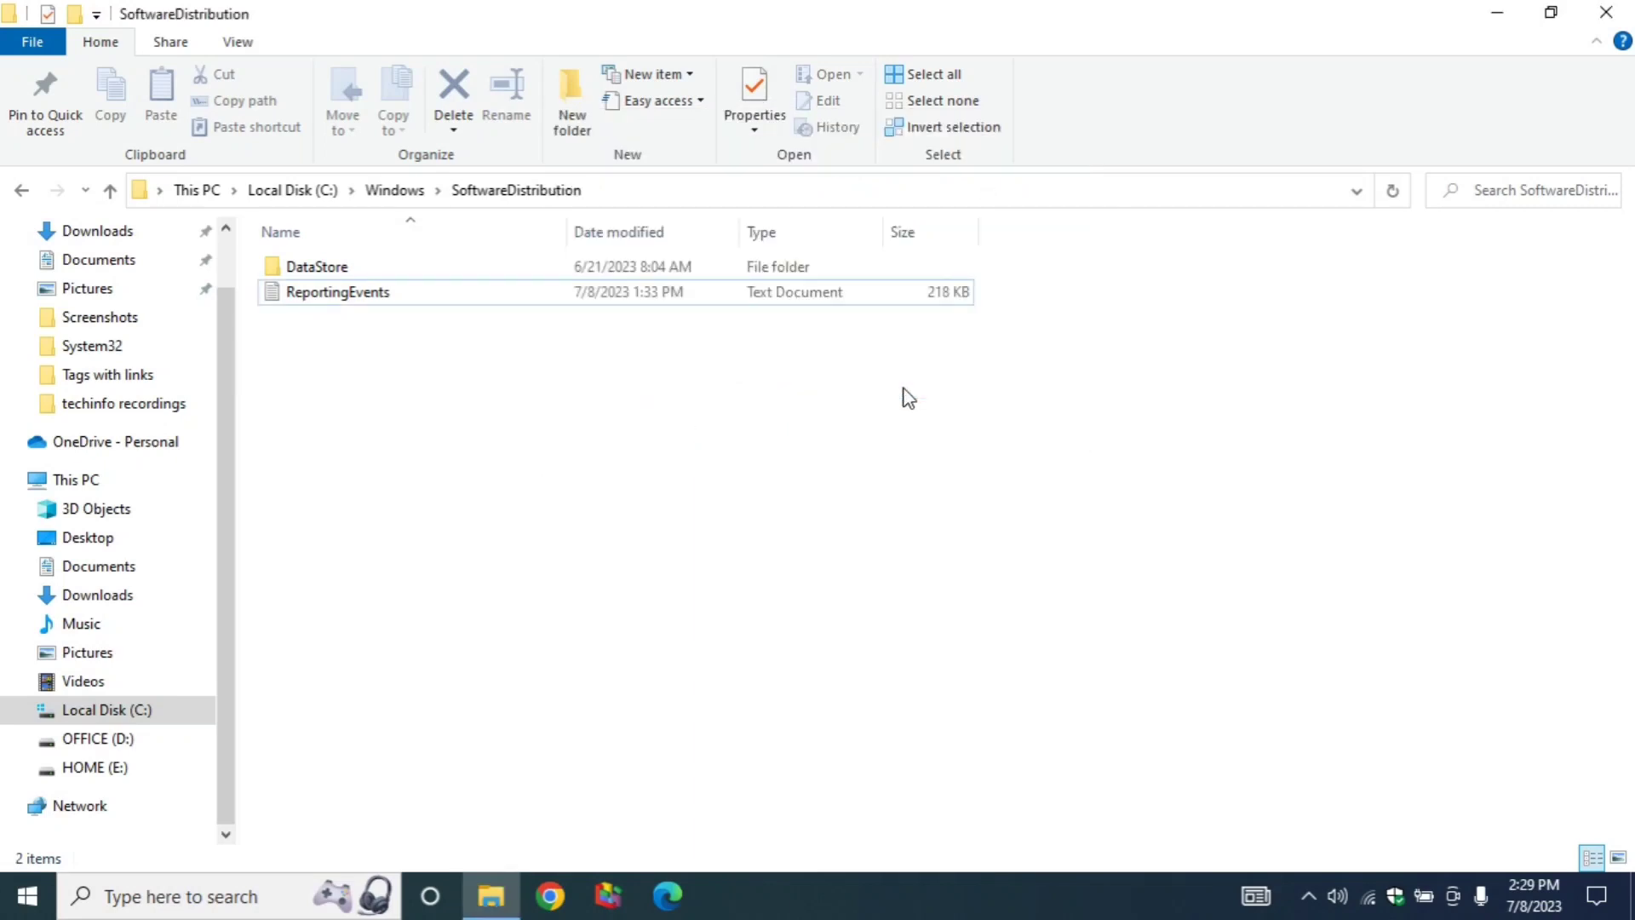
pyautogui.click(1606, 12)
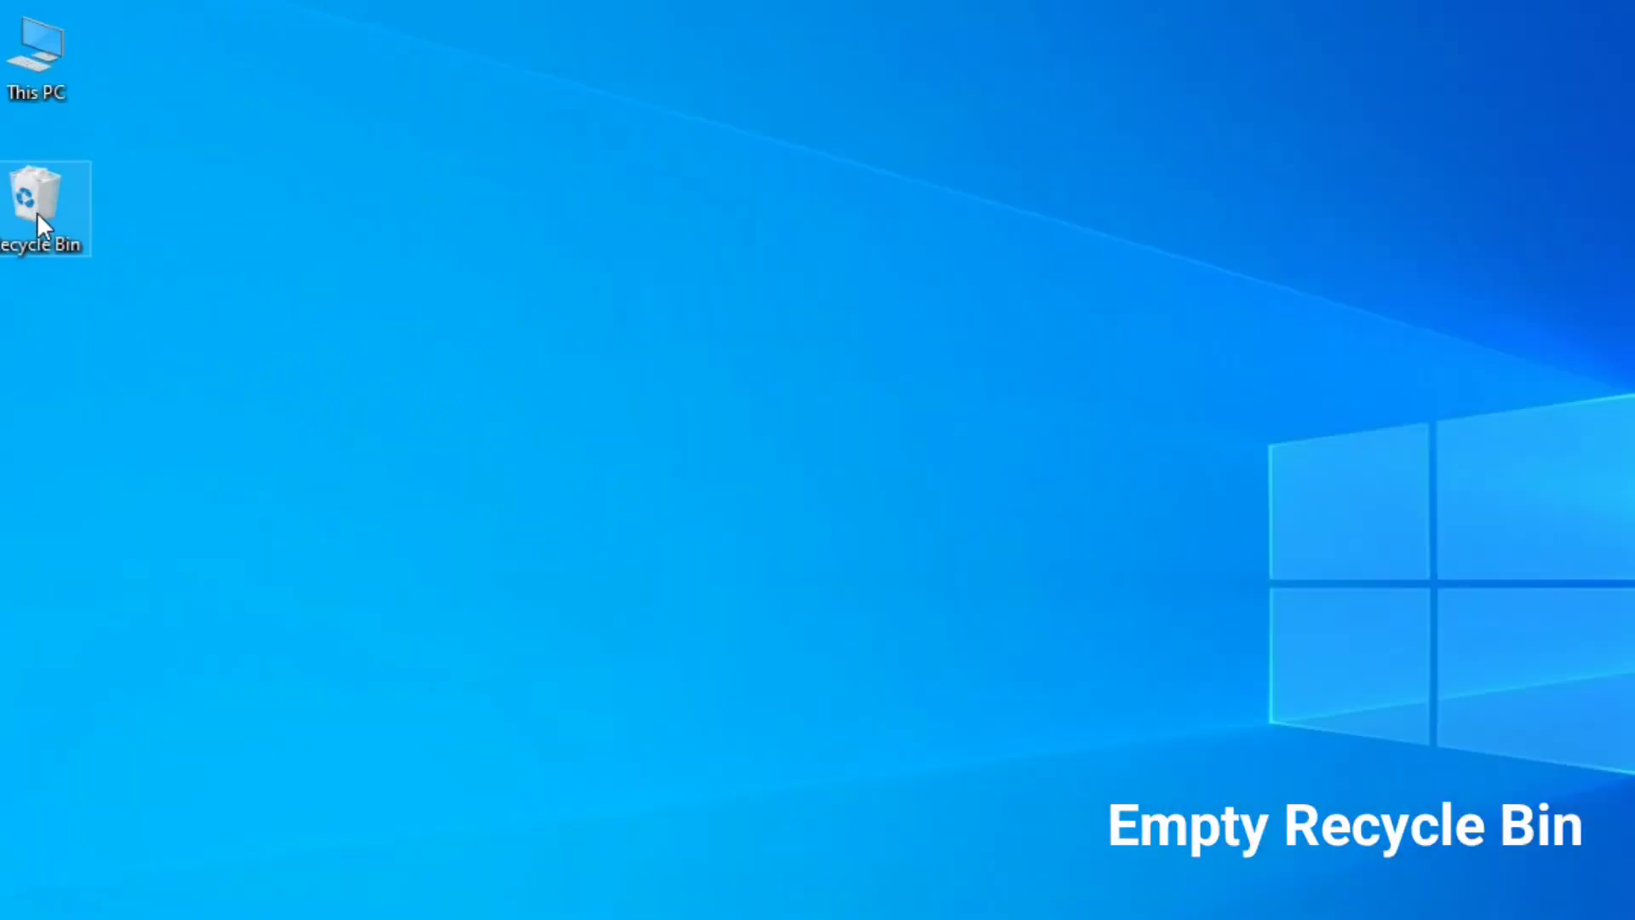
# Step: Empty the Recycle Bin and confirm the permanent deletion of its items
pyautogui.rightClick(46, 168)
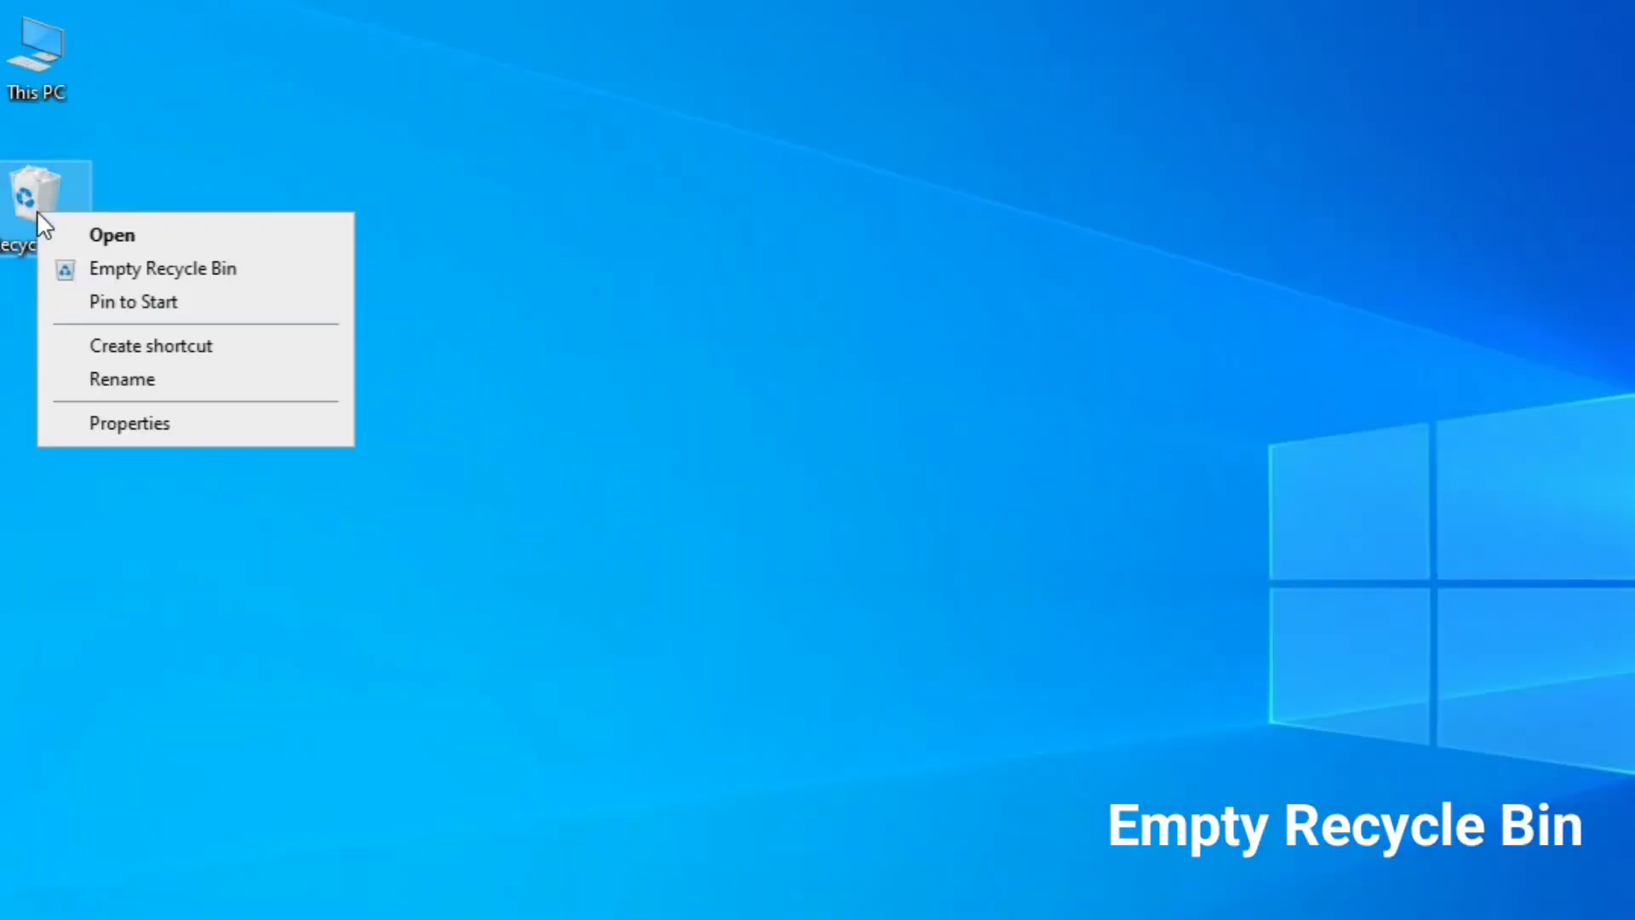
pyautogui.click(252, 274)
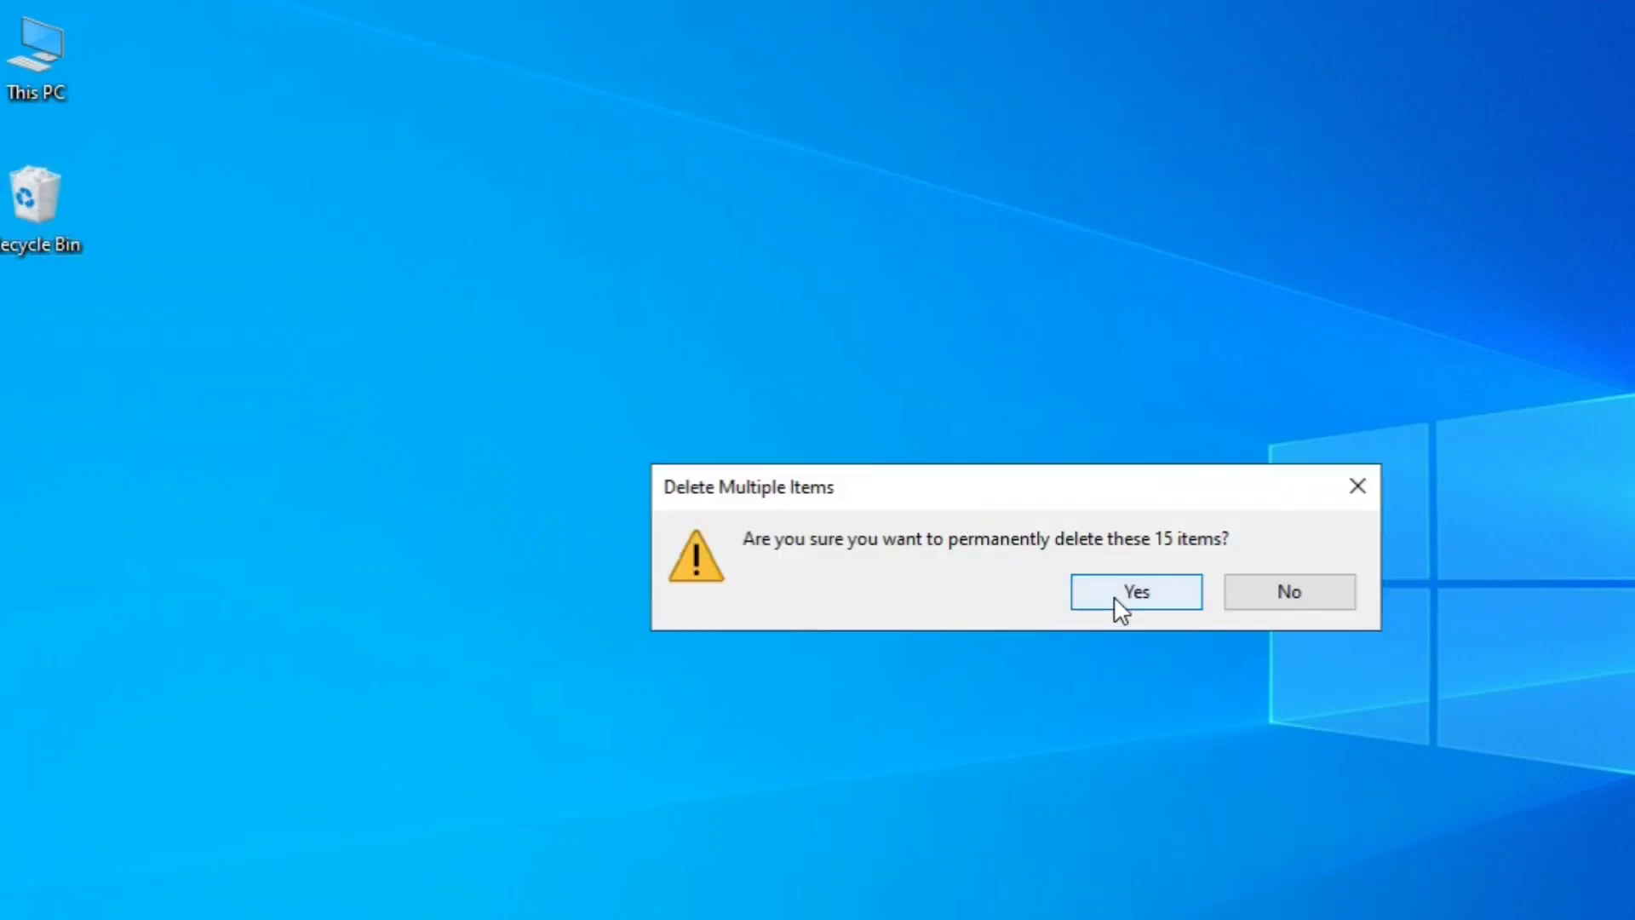
pyautogui.click(1117, 604)
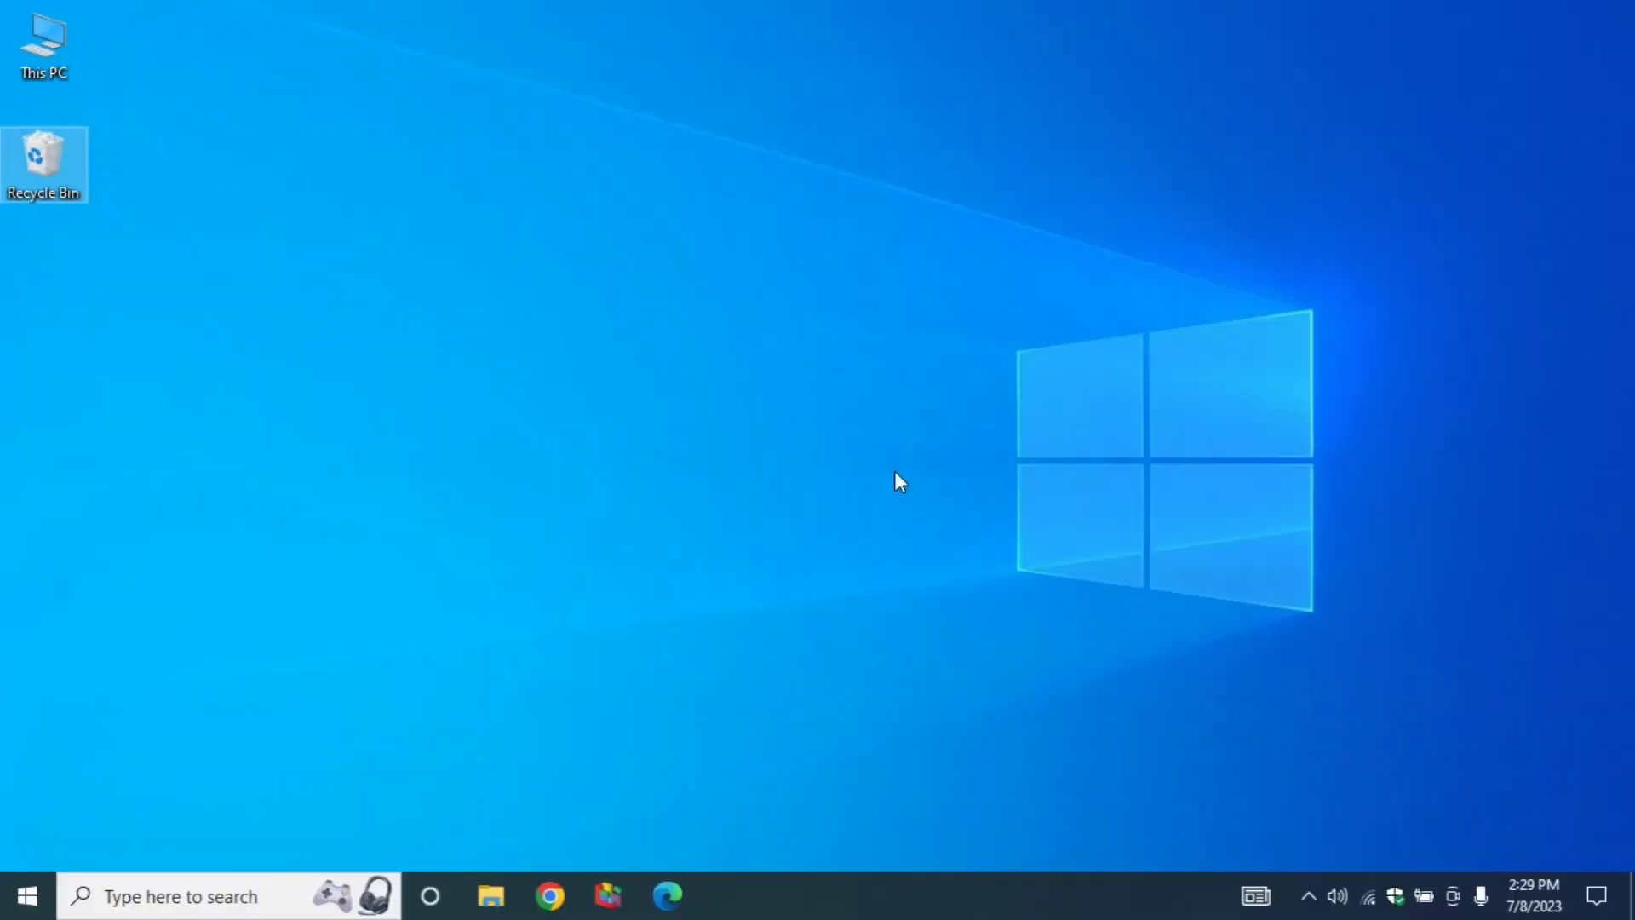
# Step: Run gpedit.msc to open the Local Group Policy Editor, maximize it, and widen the policy tree so the folder names are readable
pyautogui.press('super+r')
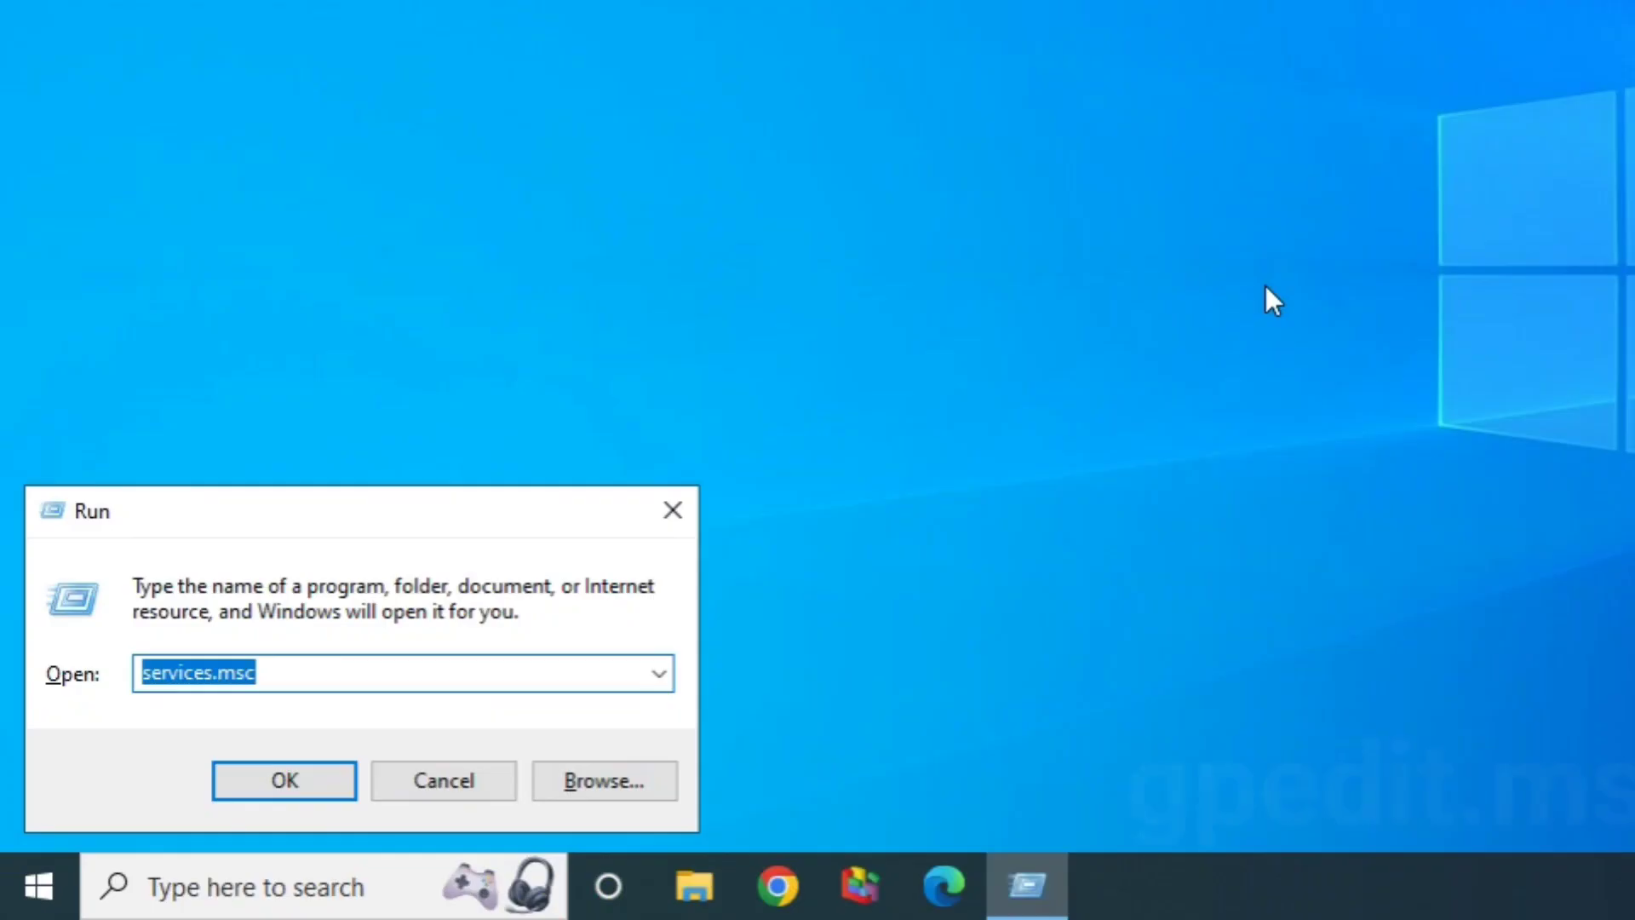
pyautogui.write('gp')
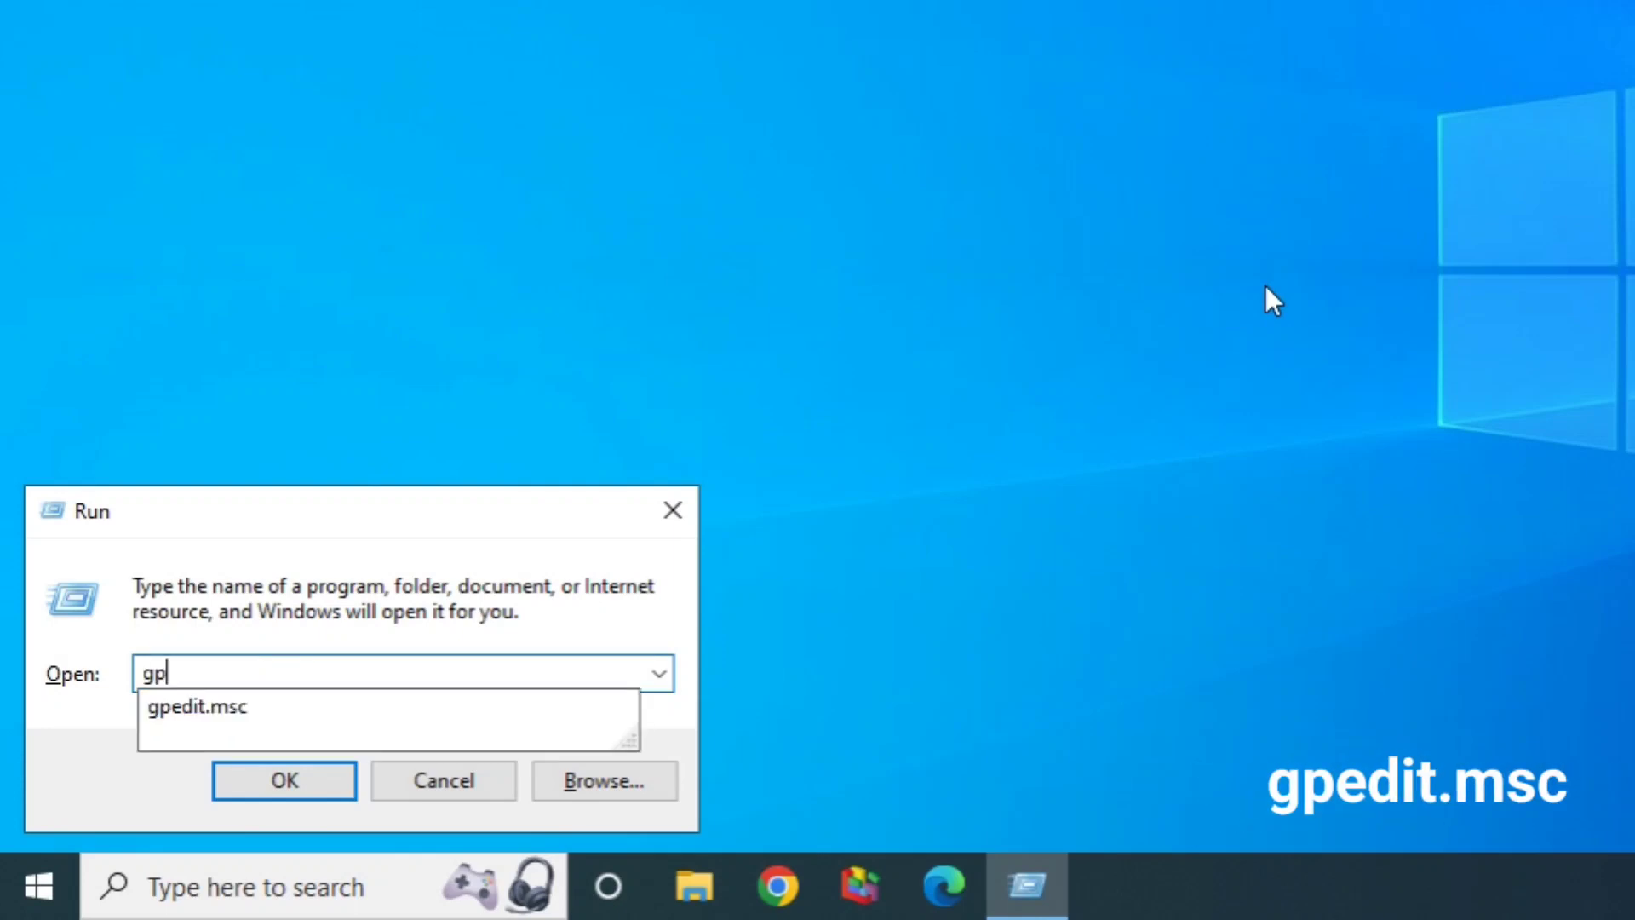
pyautogui.write('edit.msc')
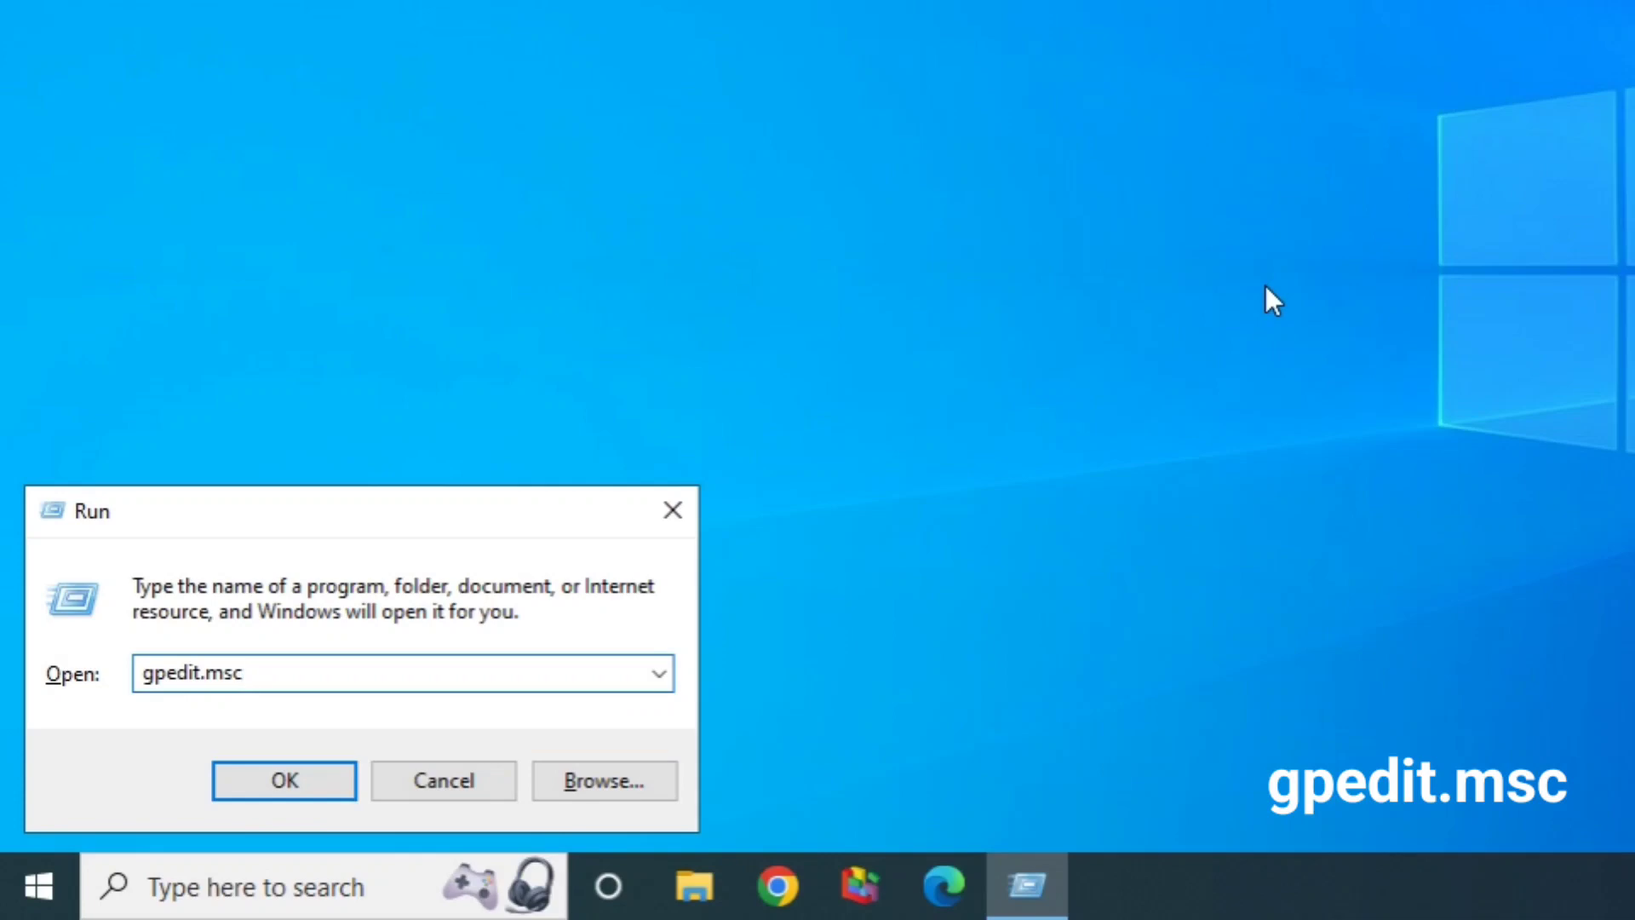
pyautogui.click(277, 789)
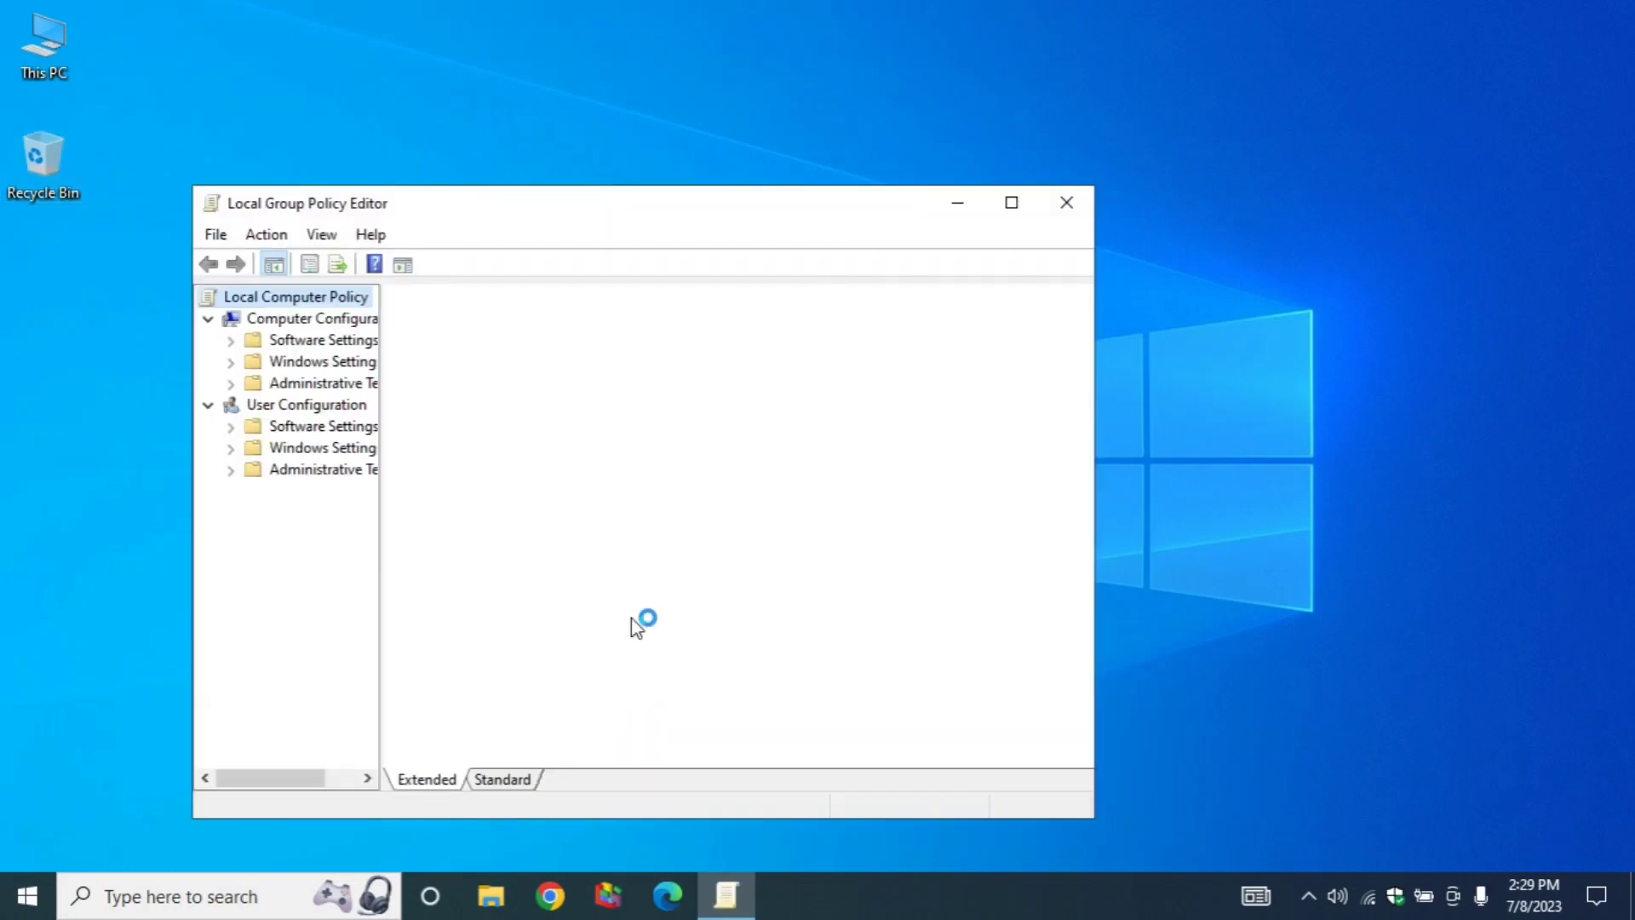
pyautogui.click(1011, 203)
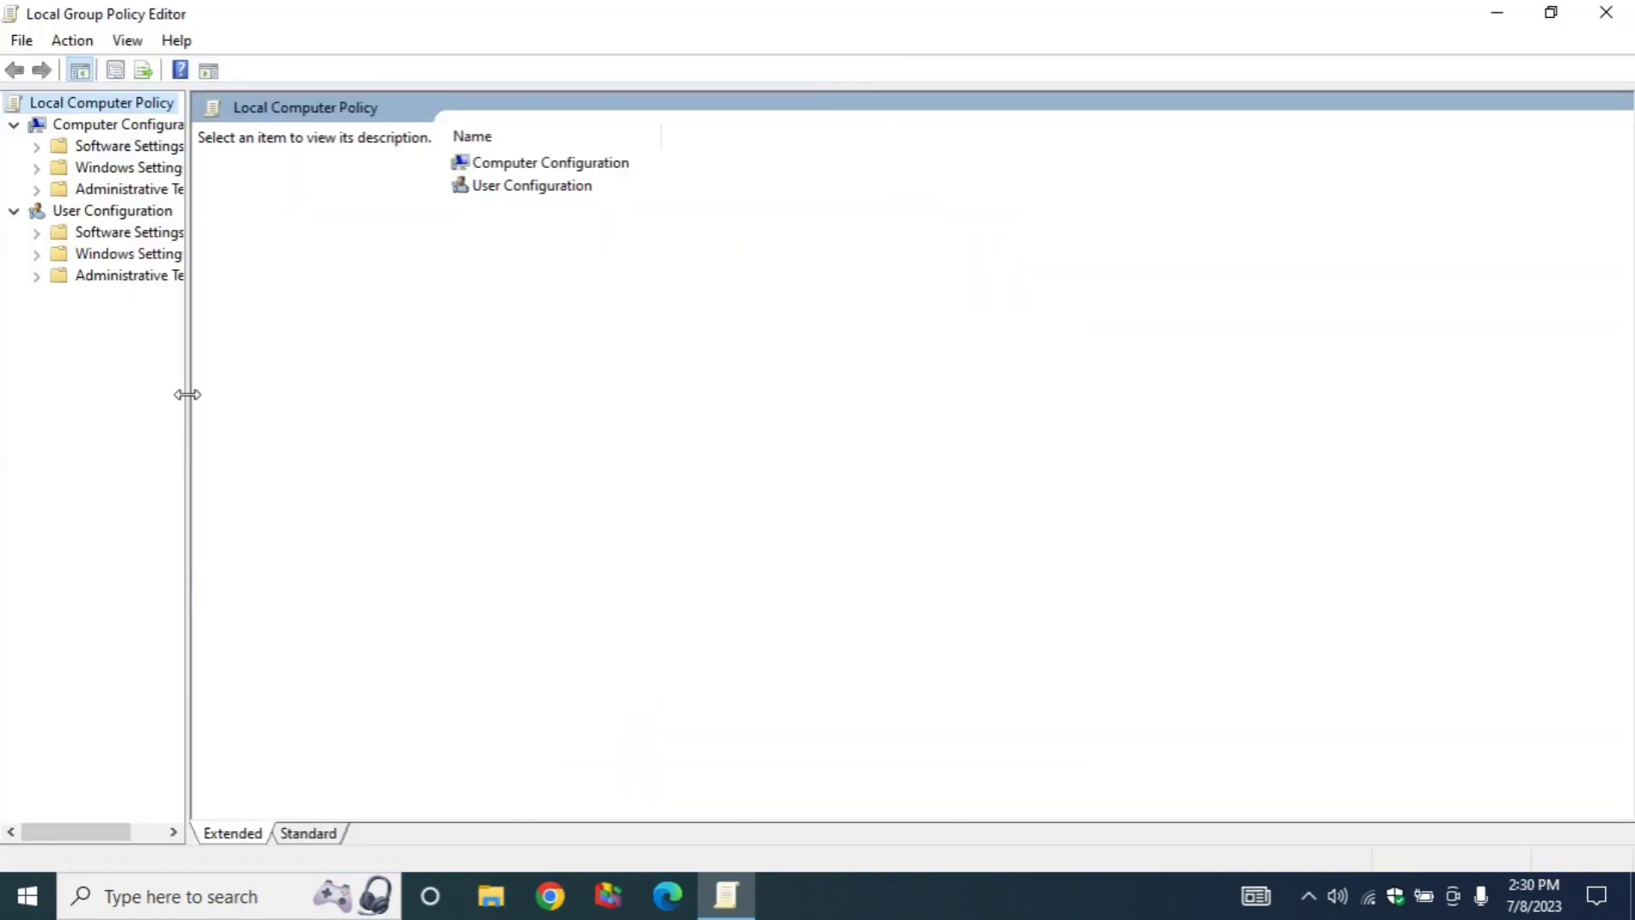
pyautogui.moveTo(187, 396); pyautogui.dragTo(271, 406)
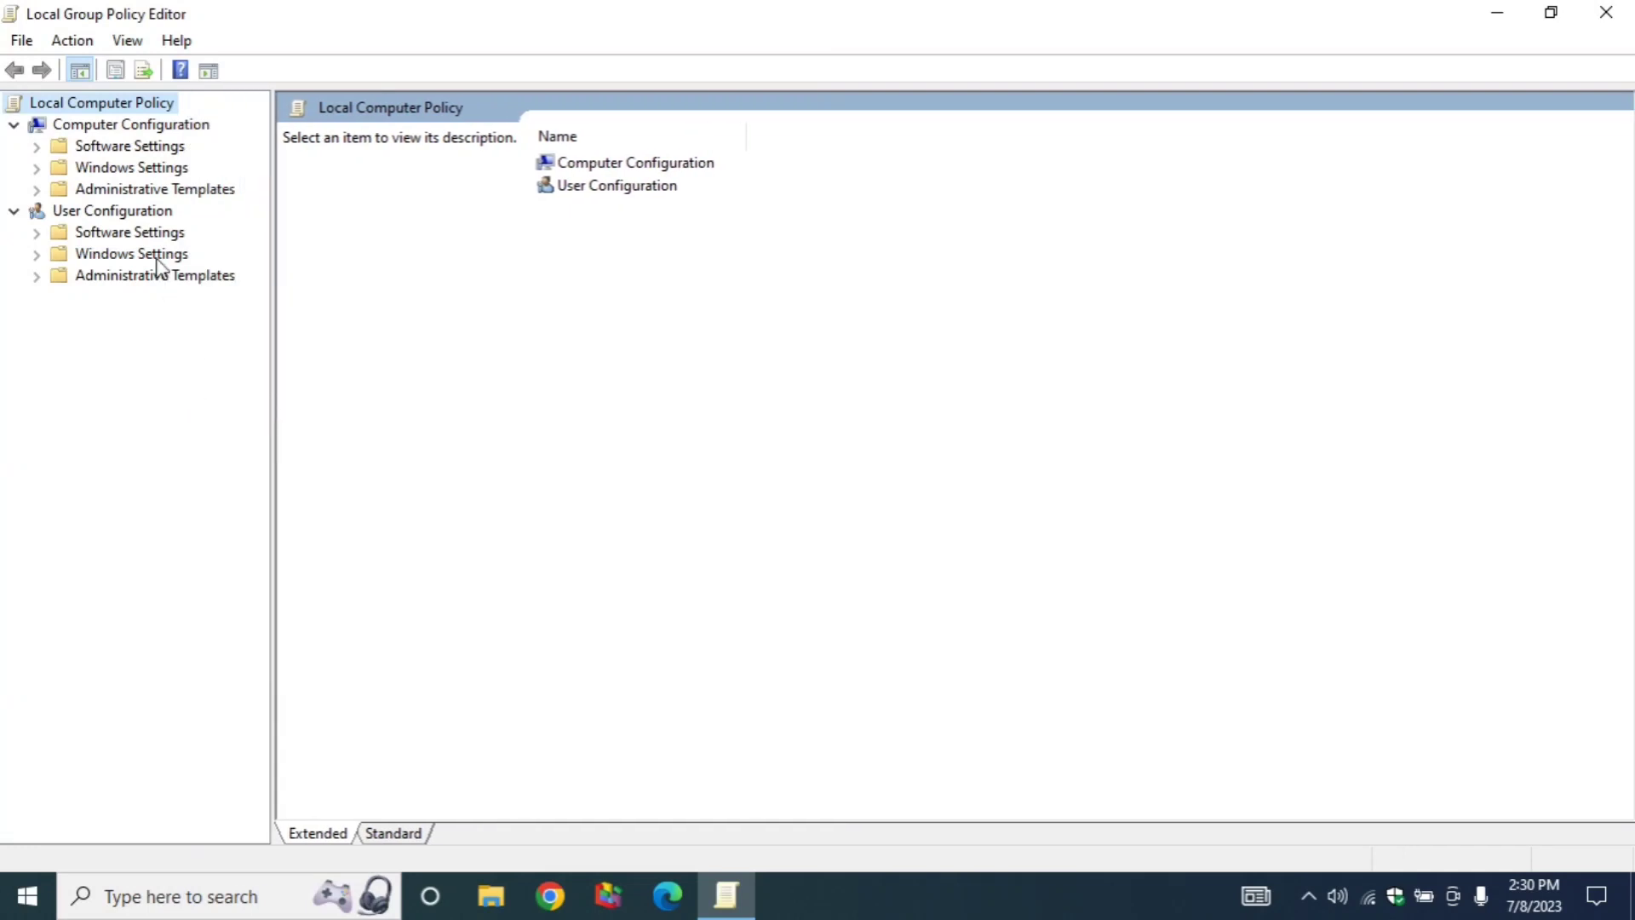
# Step: Open the Windows Update policies in Computer Configuration > Administrative Templates > Windows Components
pyautogui.click(37, 190)
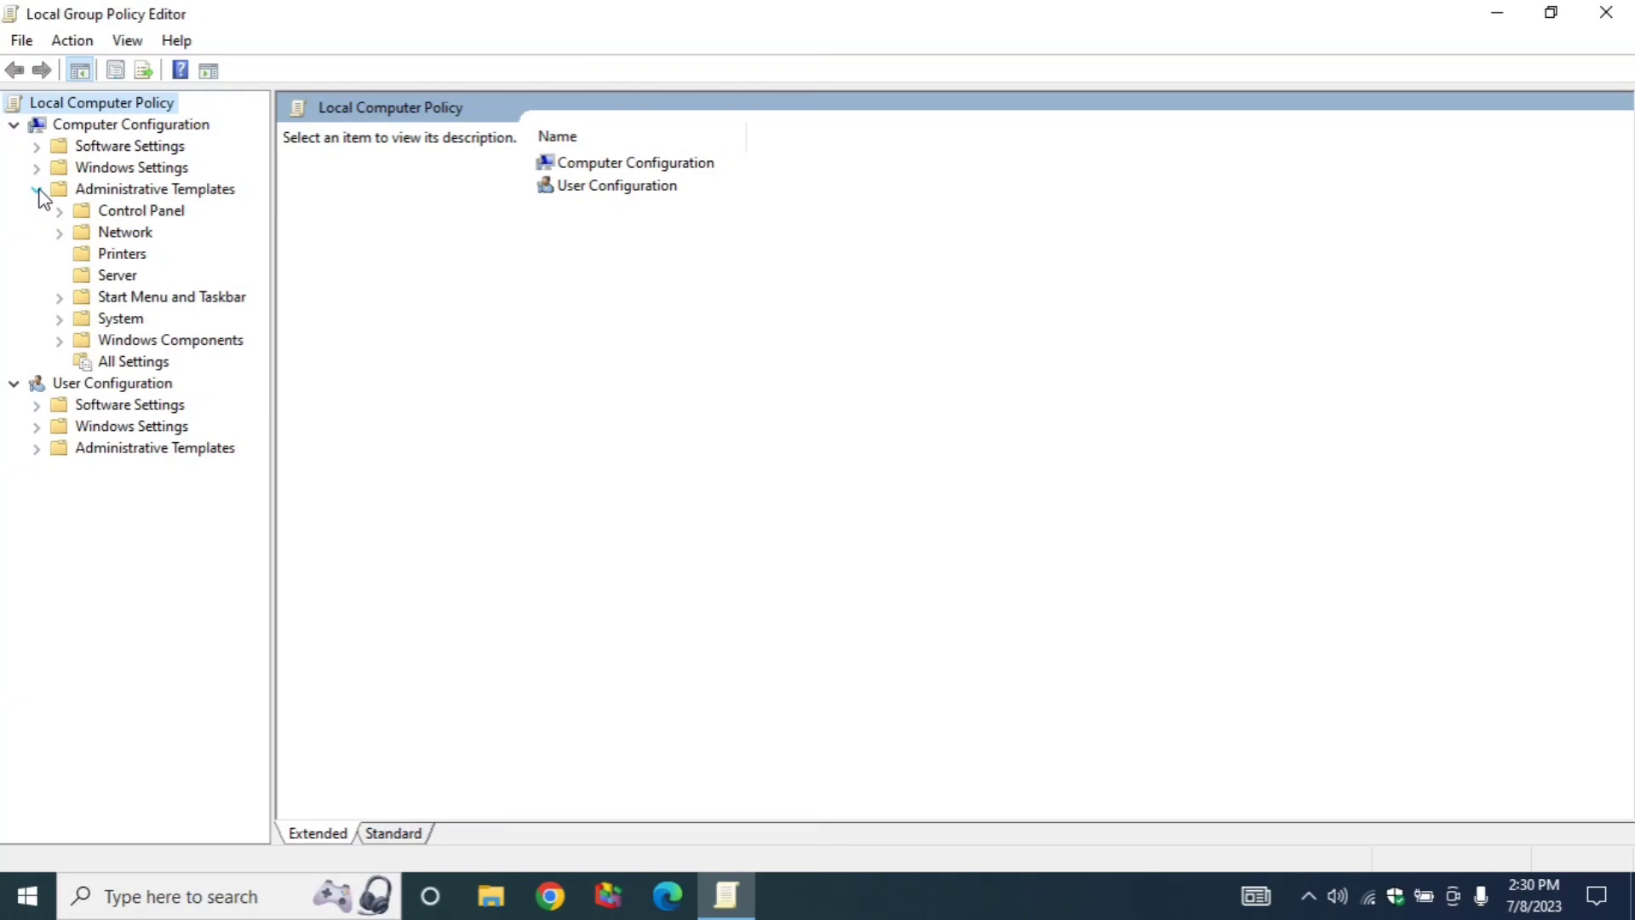
pyautogui.click(138, 340)
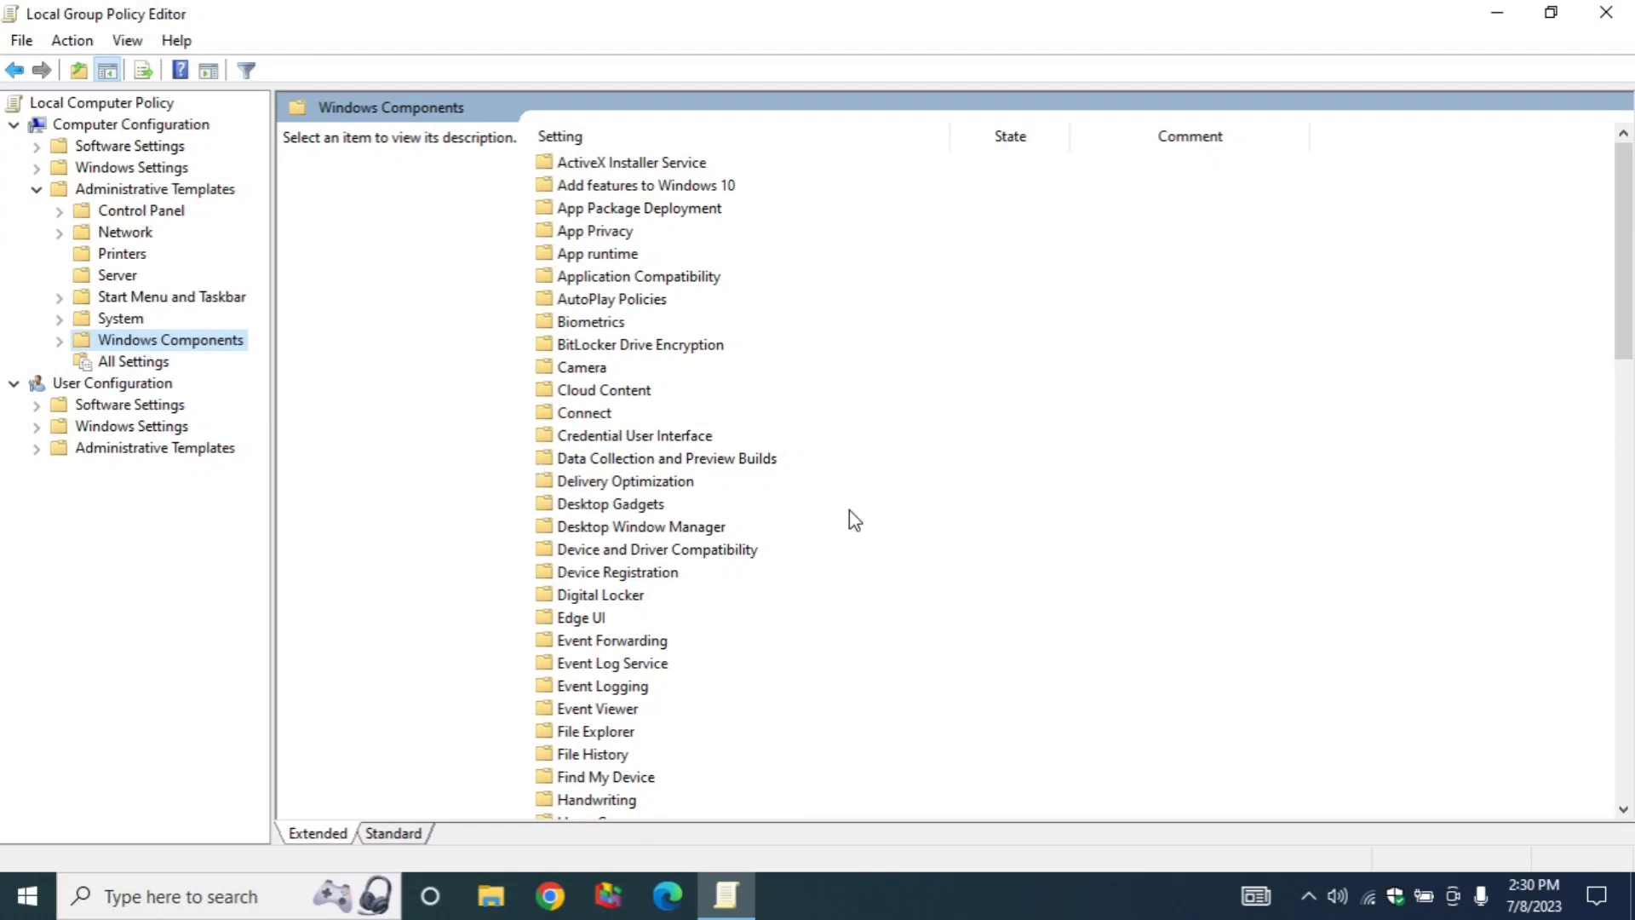
pyautogui.scroll(-4, 850, 518)
pyautogui.scroll(-5, 852, 530)
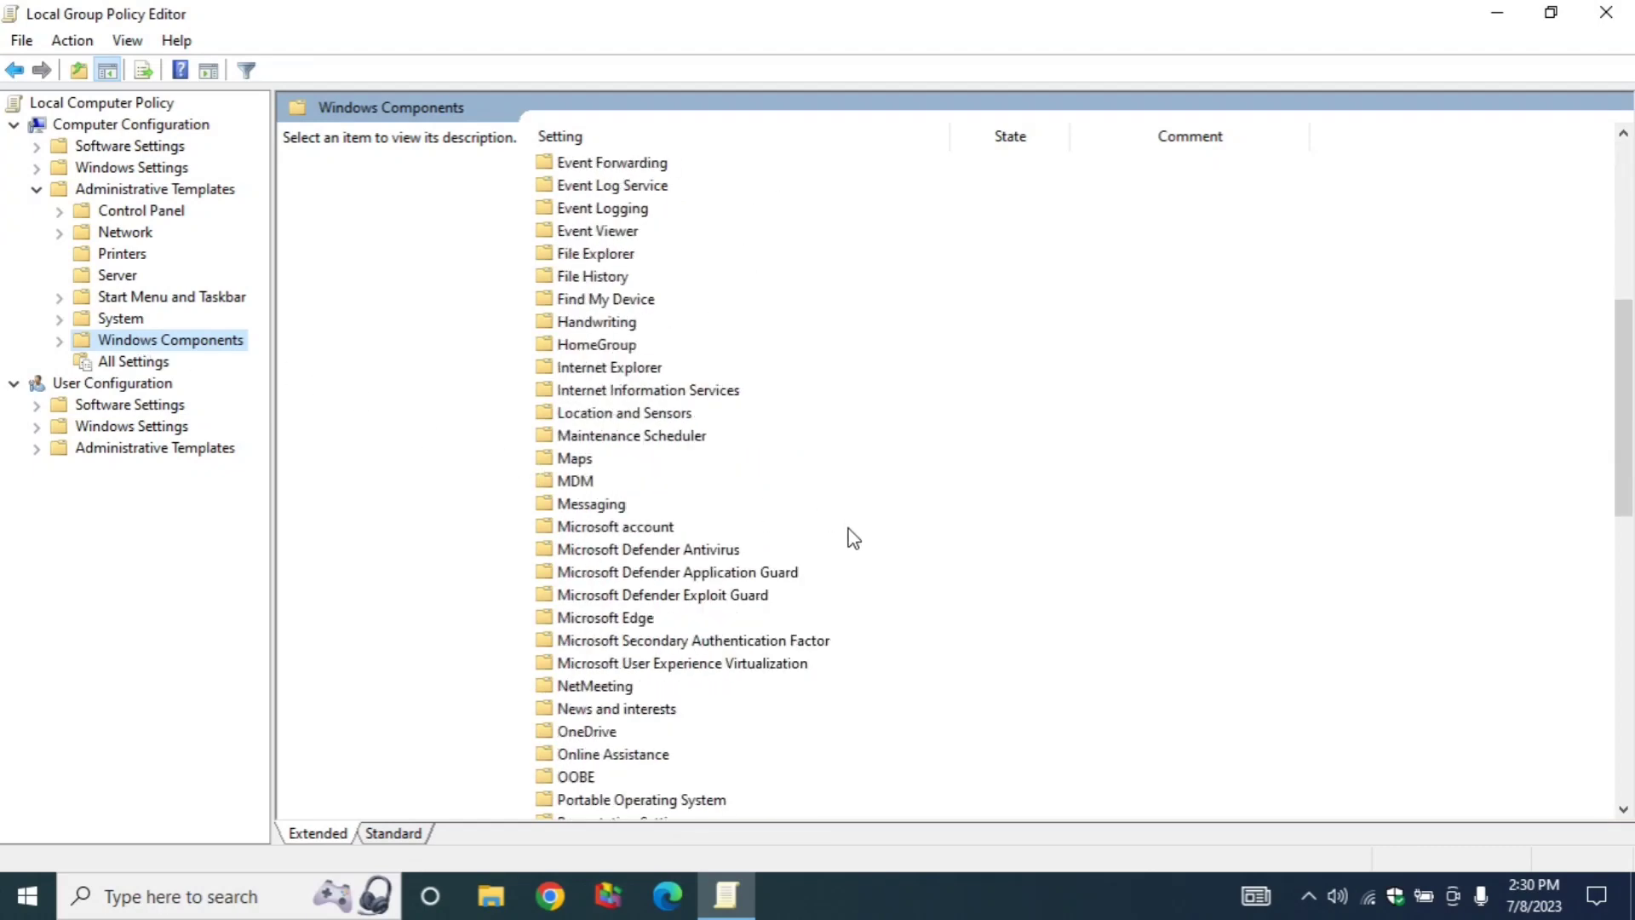
pyautogui.scroll(-4, 852, 538)
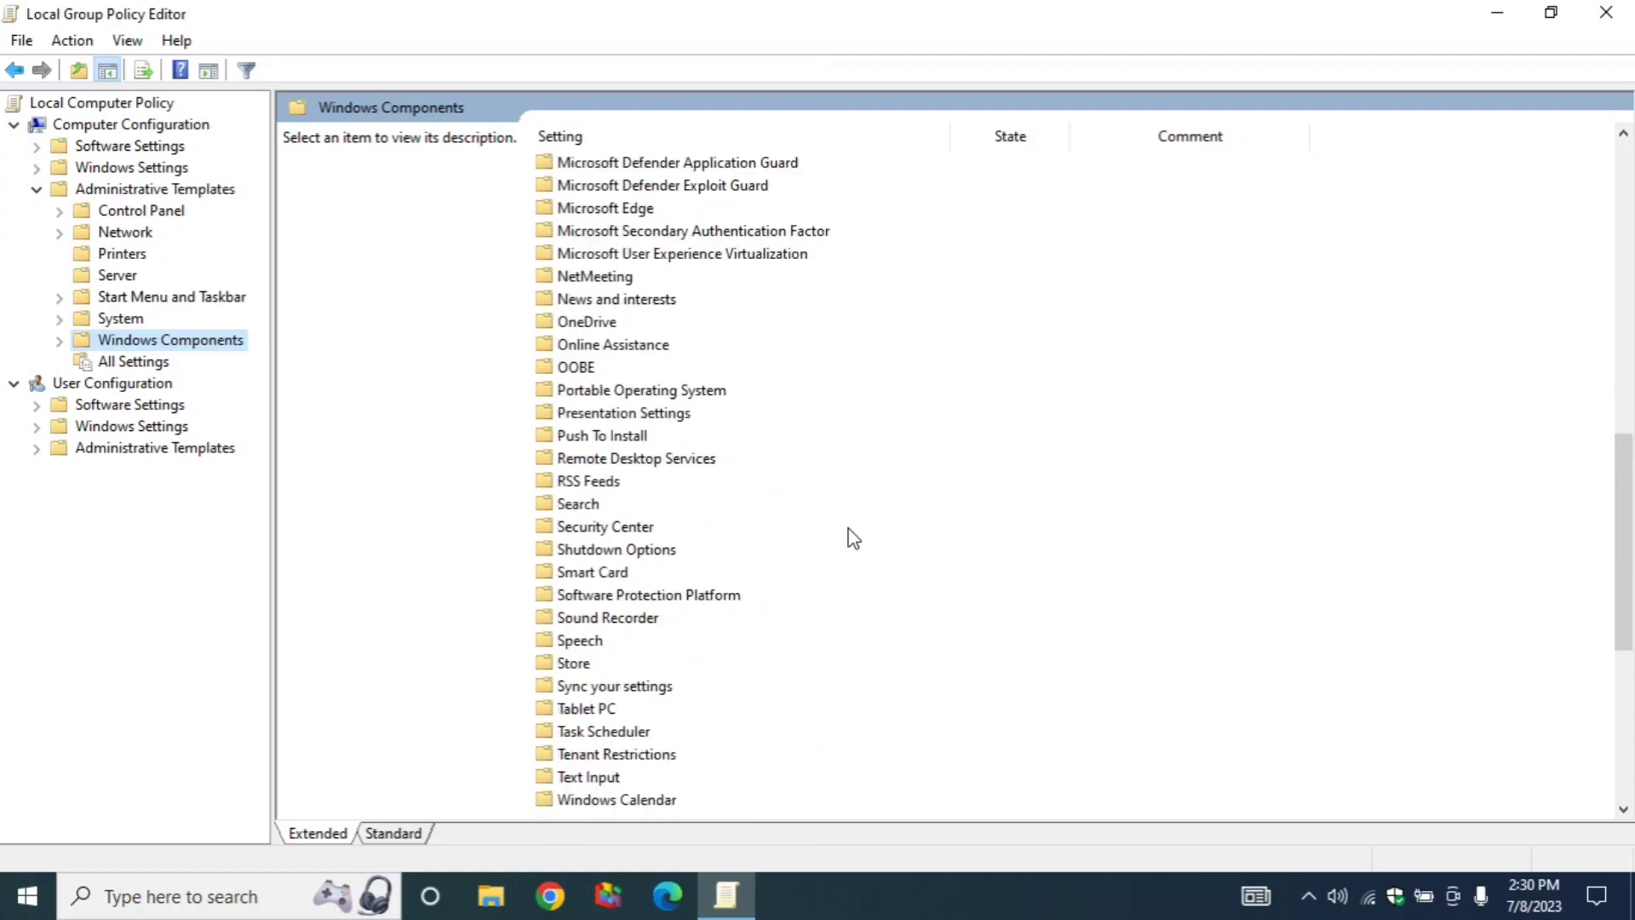
pyautogui.scroll(-2, 853, 538)
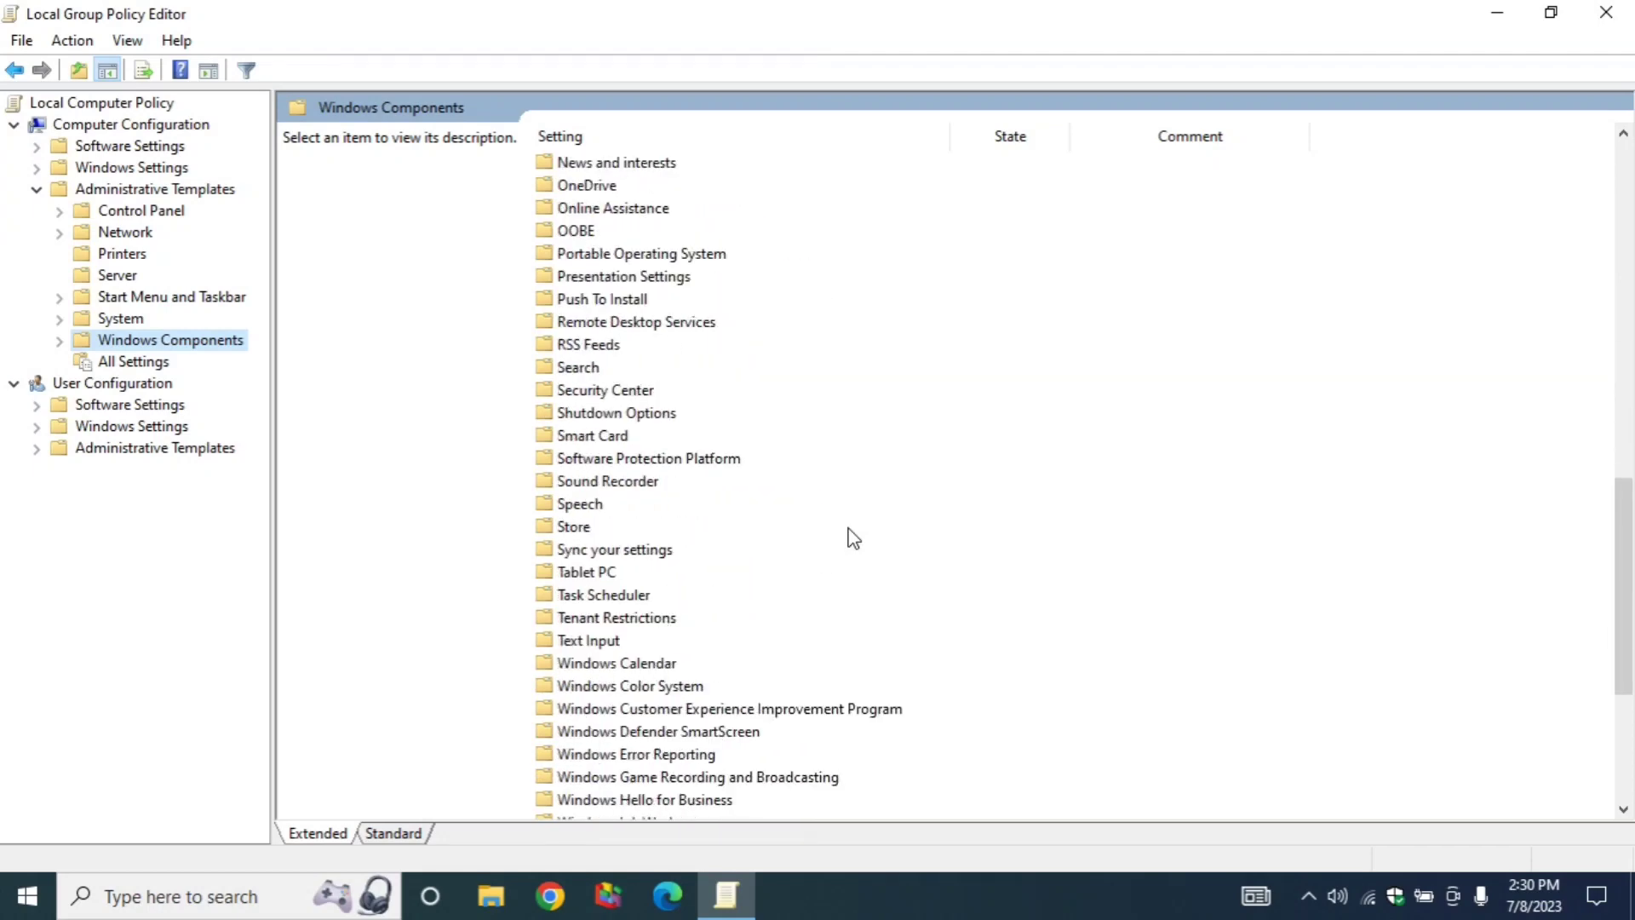
pyautogui.scroll(-5, 853, 538)
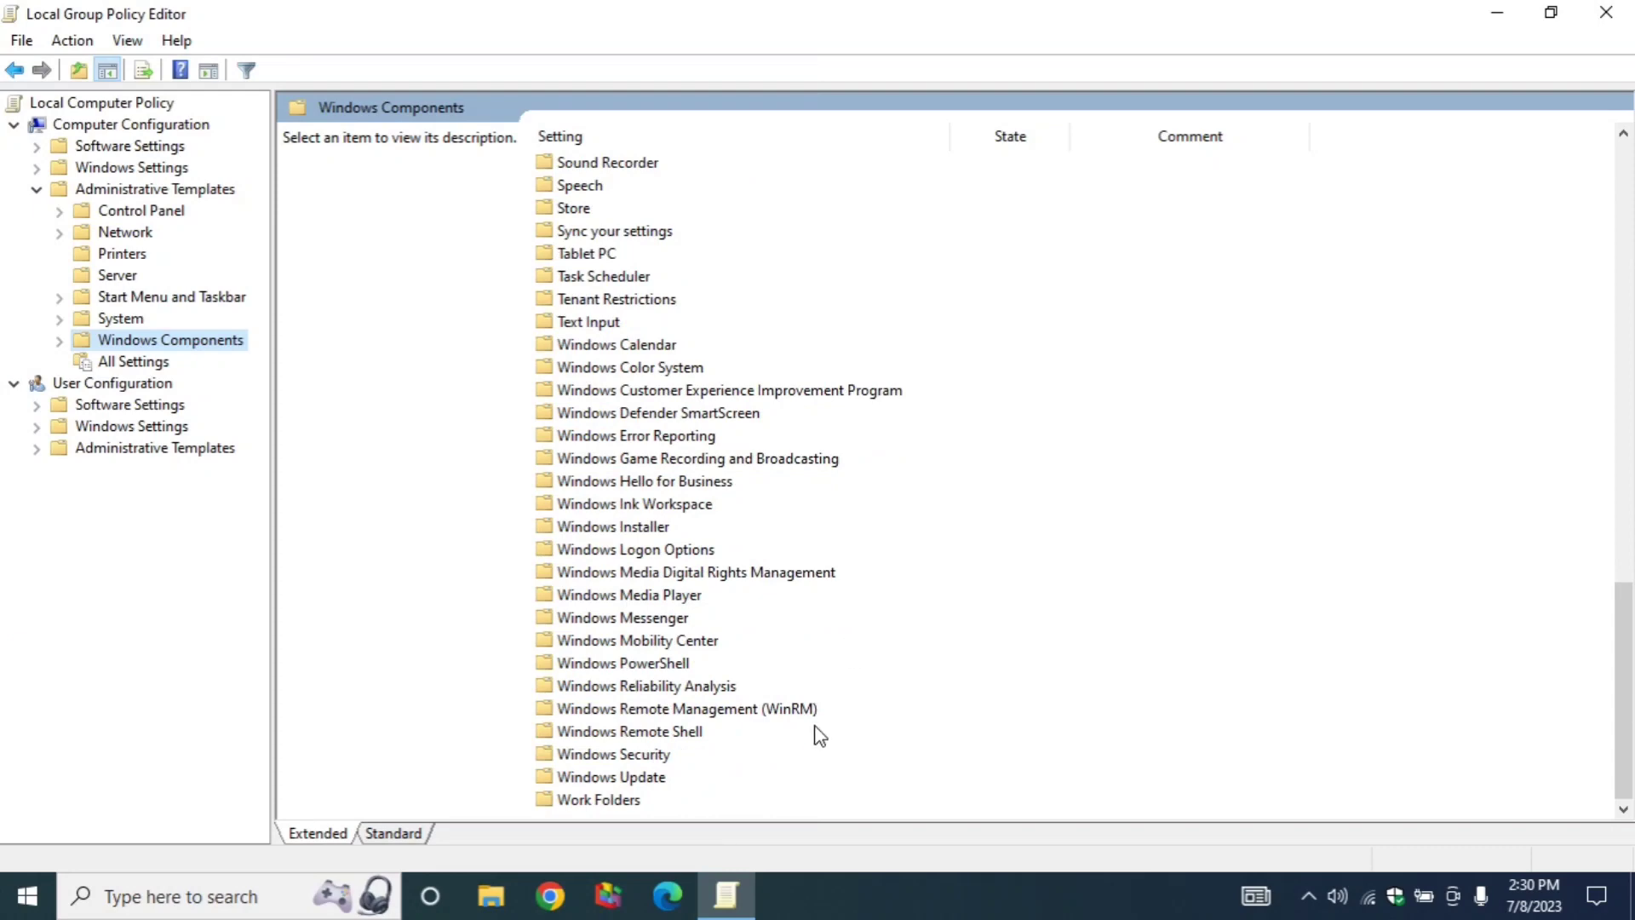
pyautogui.click(644, 778)
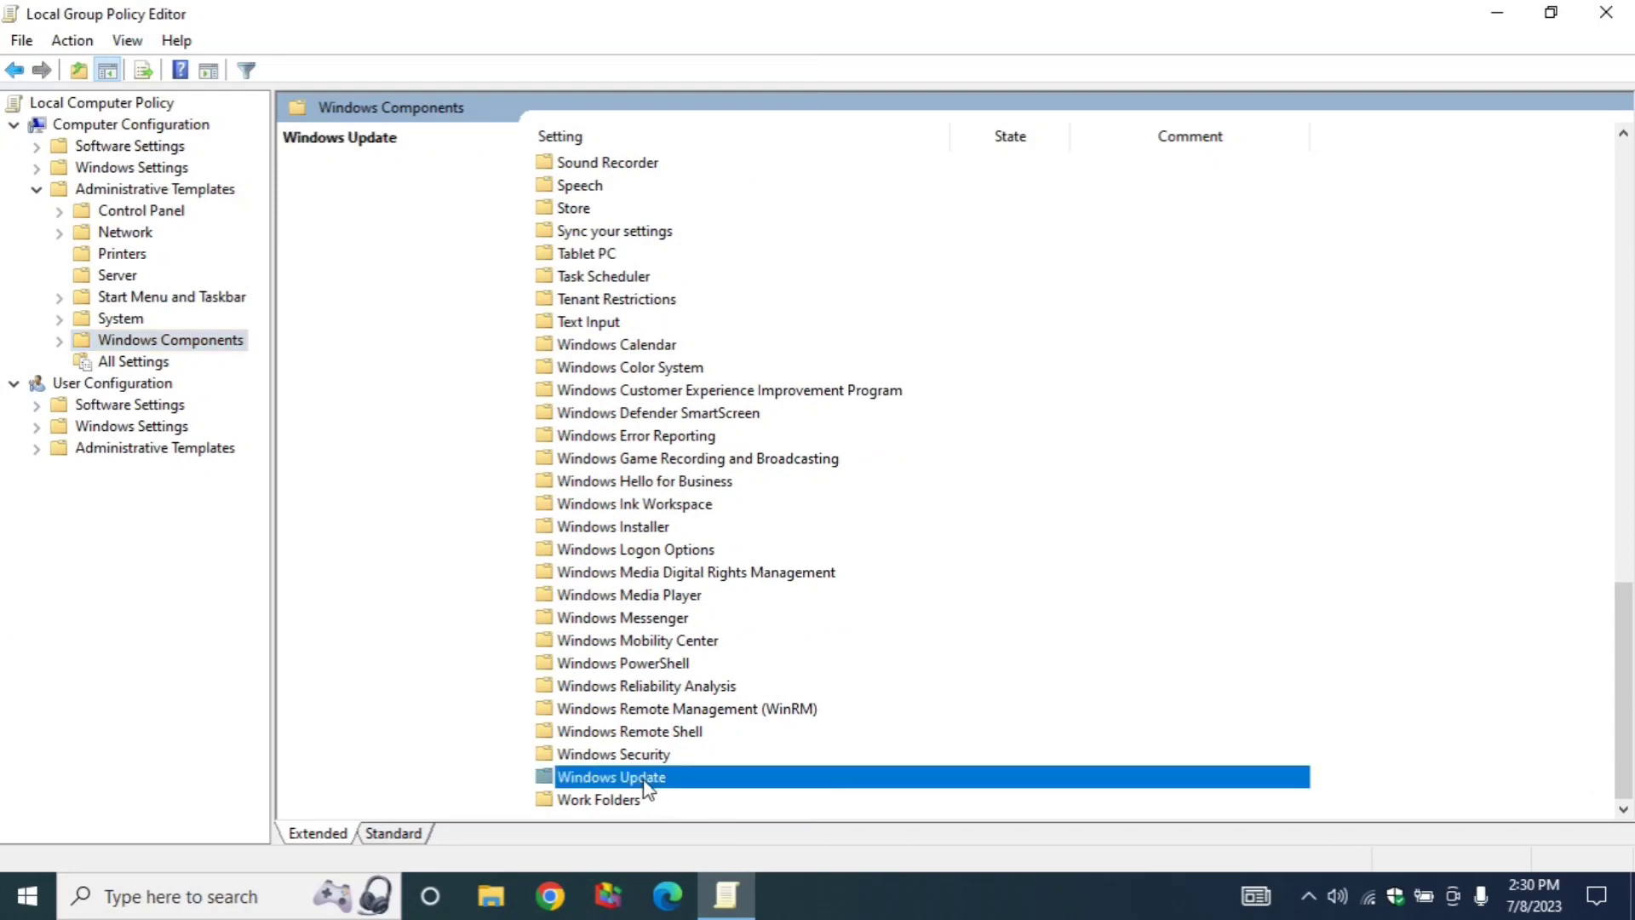
pyautogui.doubleClick(710, 776)
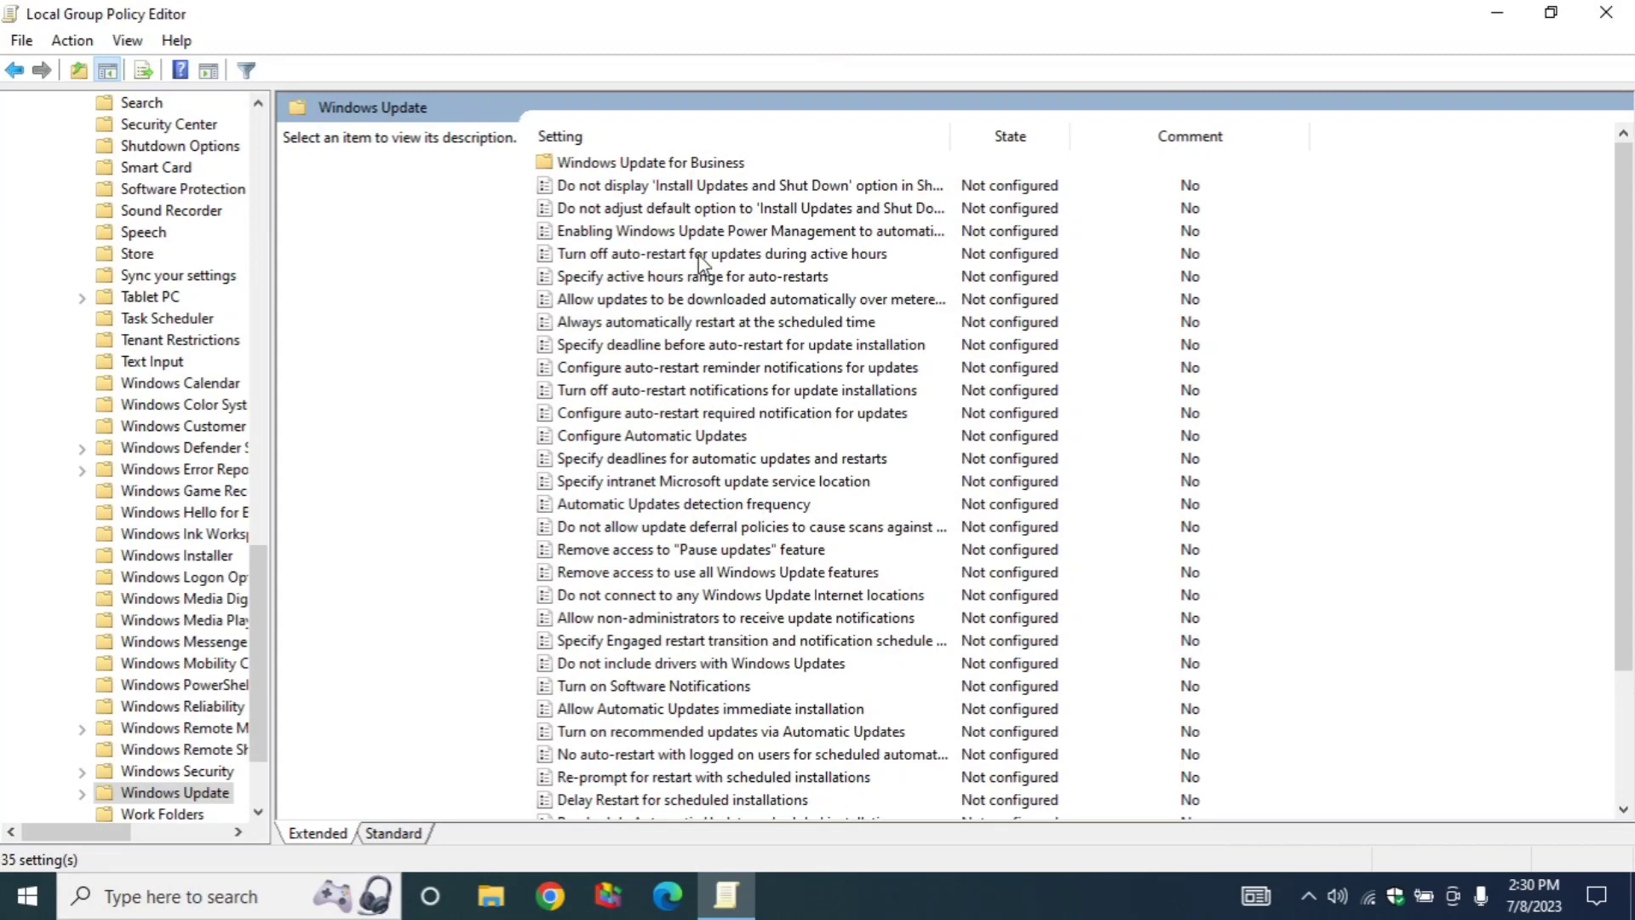
# Step: Find the Configure Automatic Updates policy among the Windows Update settings and open it for editing
pyautogui.click(701, 255)
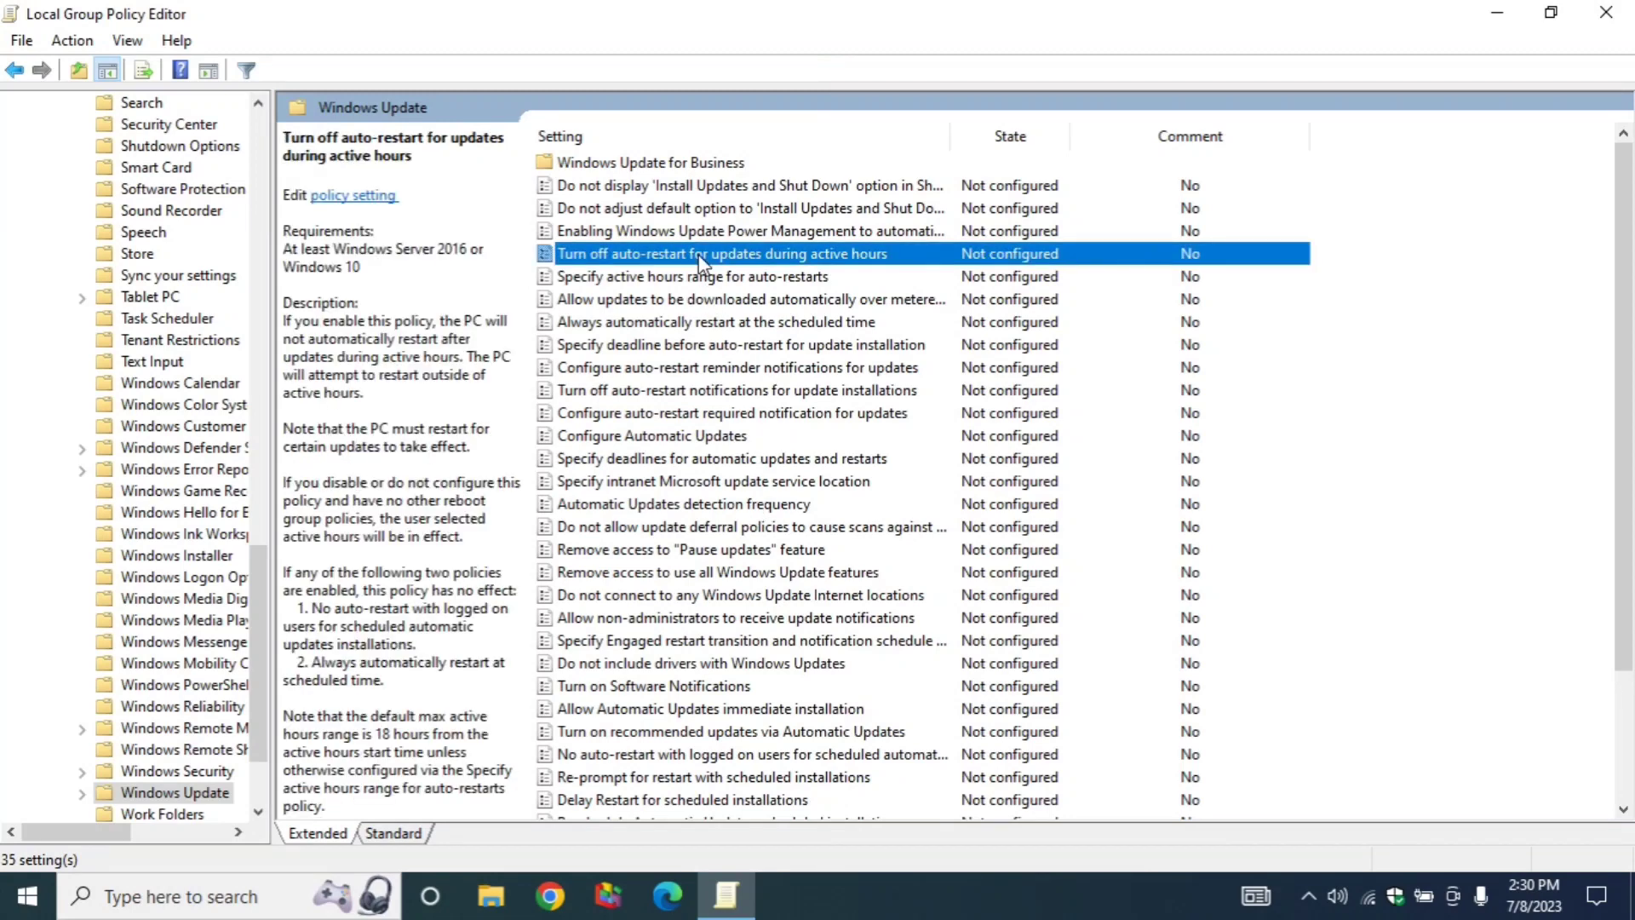
pyautogui.press('Down')
pyautogui.press('Down')
pyautogui.press('Down')
pyautogui.press('Down')
pyautogui.press('Down')
pyautogui.press('Down')
pyautogui.press('Down')
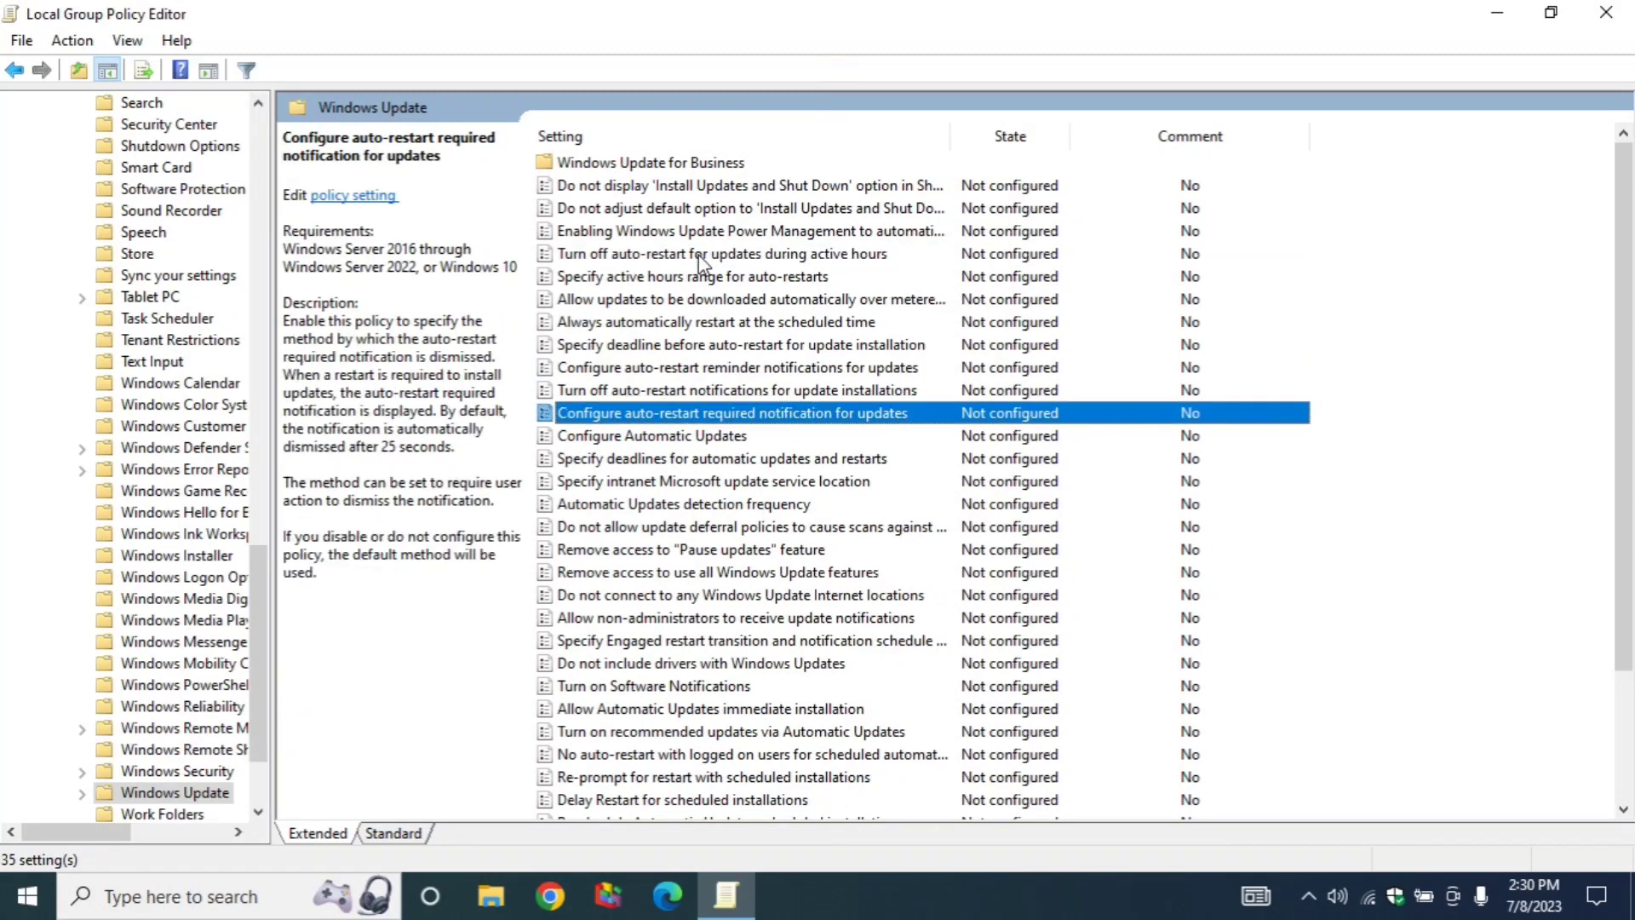
pyautogui.press('Down')
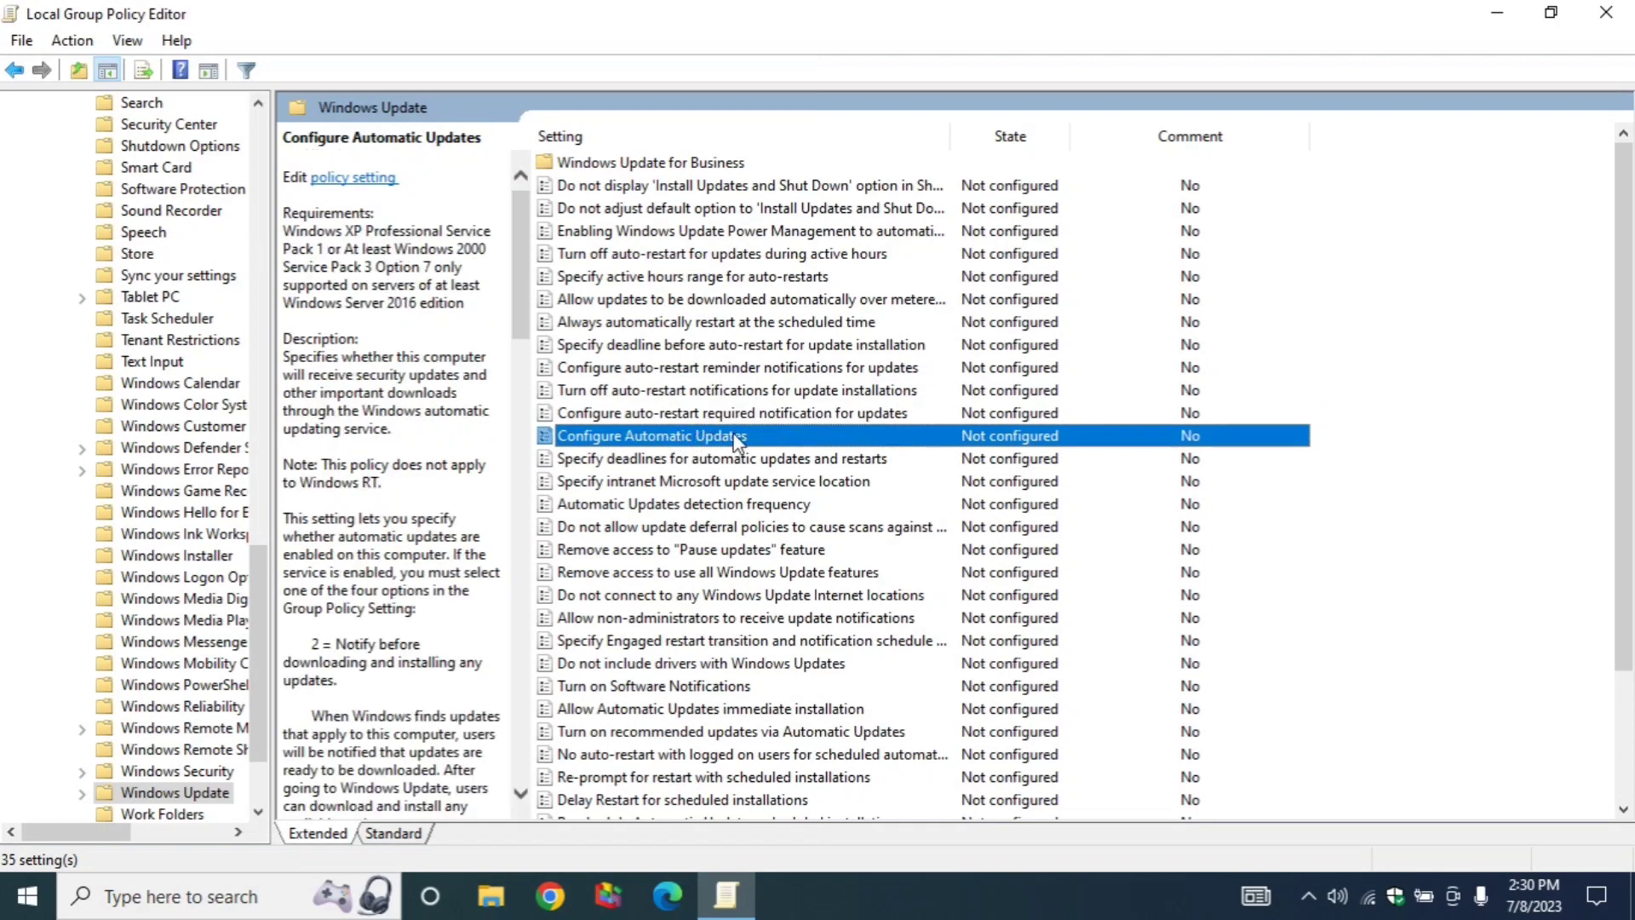
pyautogui.doubleClick(968, 436)
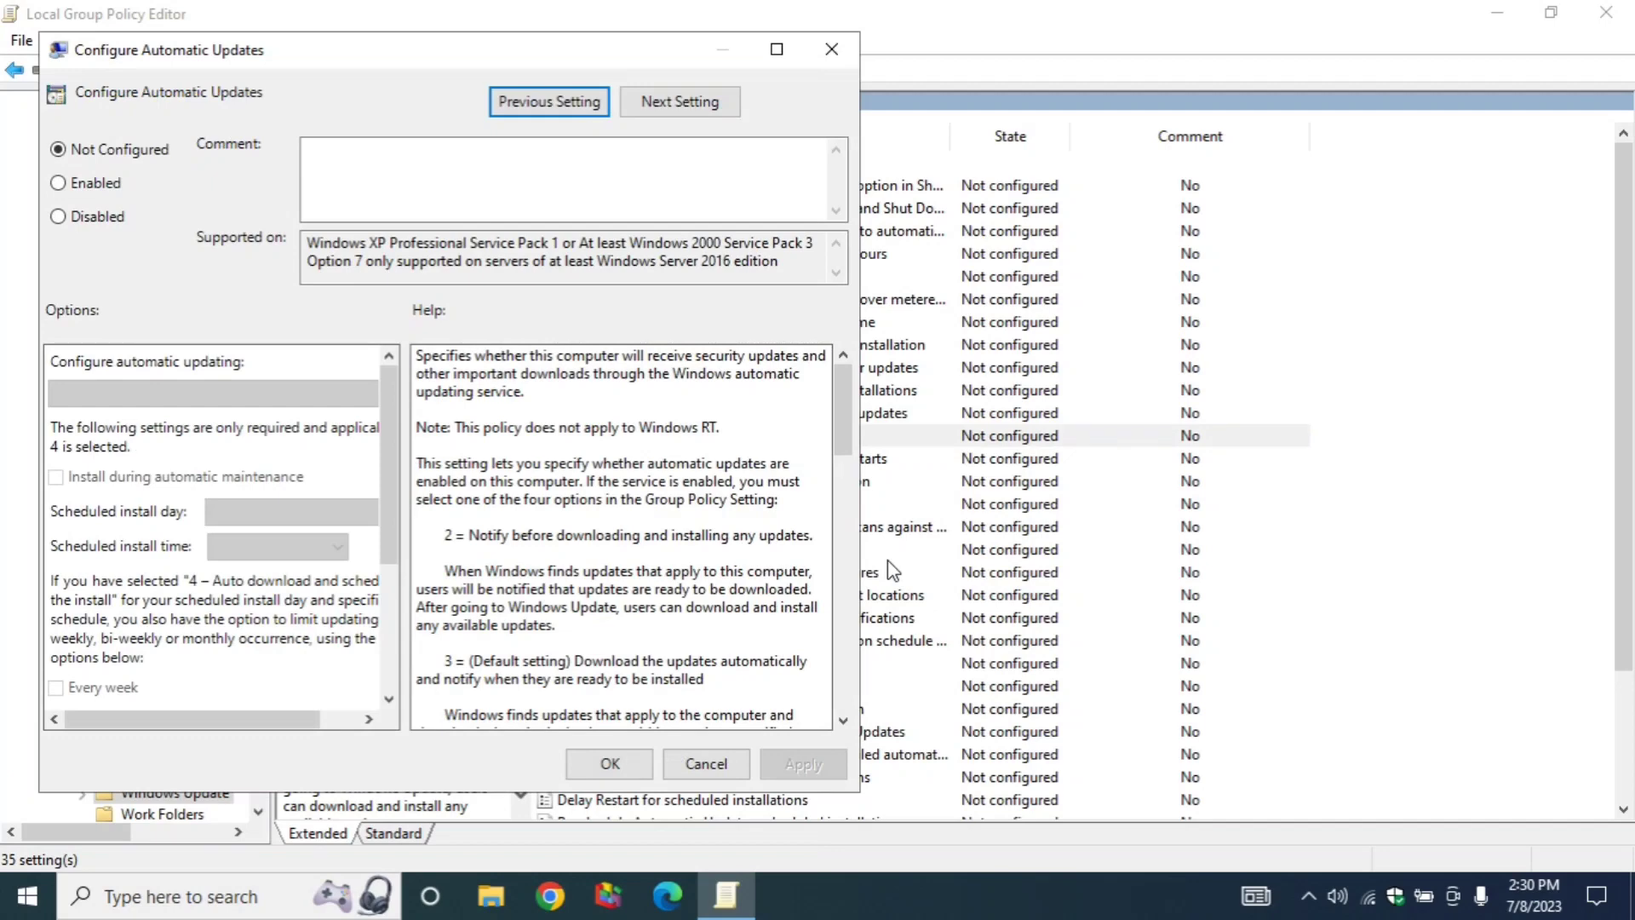
# Step: Enable the Configure Automatic Updates policy with option 3 - Auto download and notify for install, apply it, and close the policy editor
pyautogui.click(773, 53)
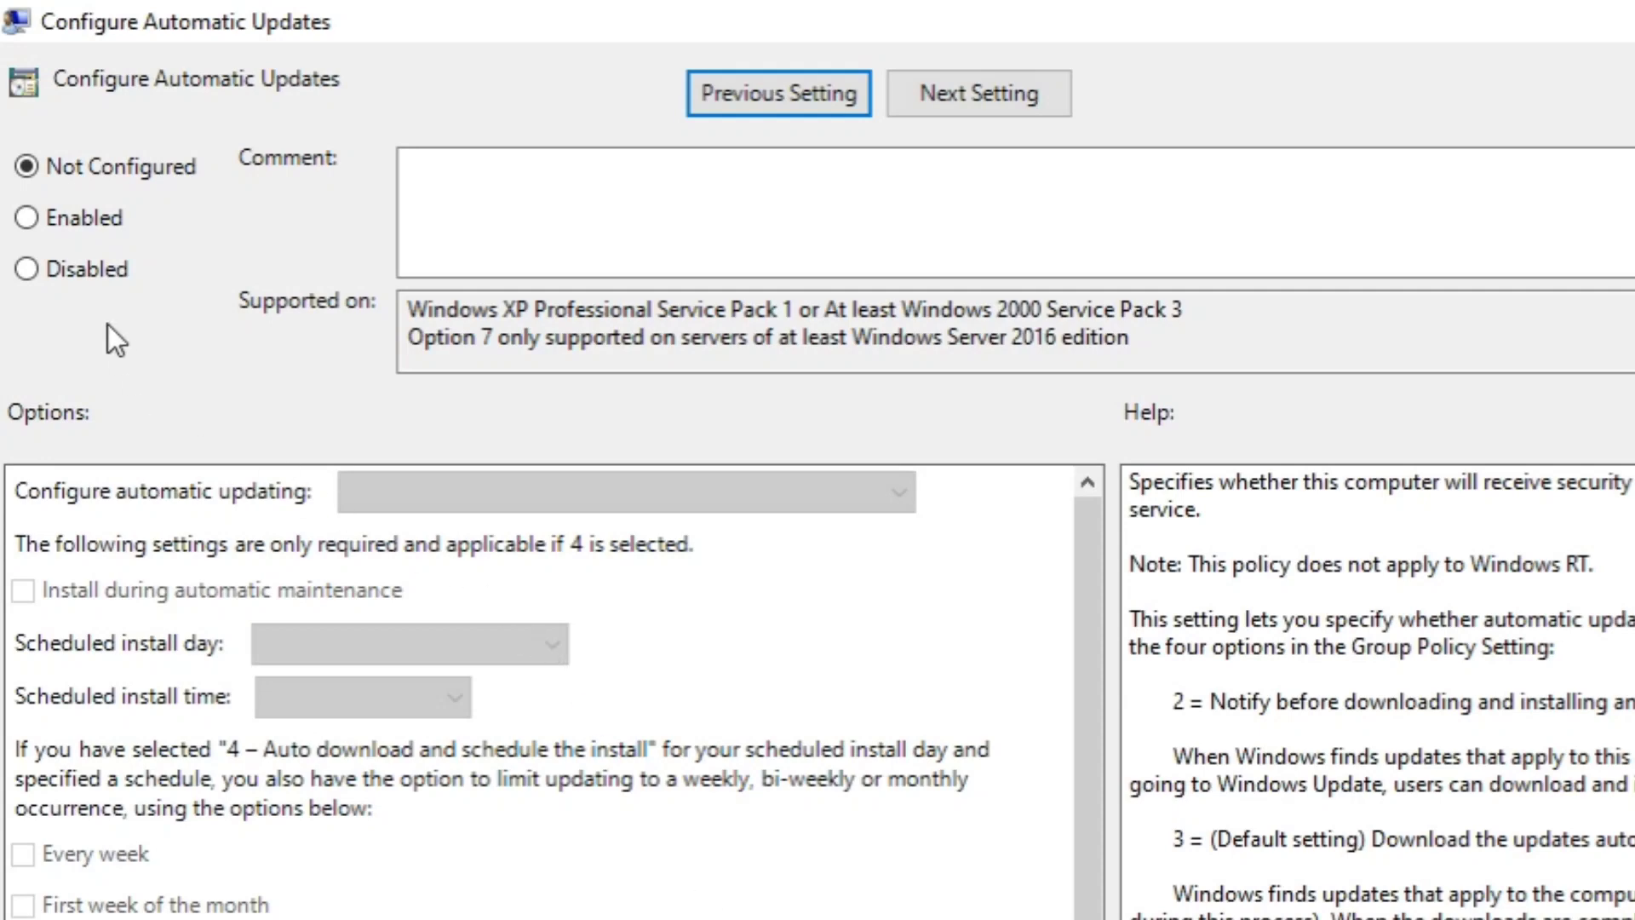
pyautogui.click(72, 227)
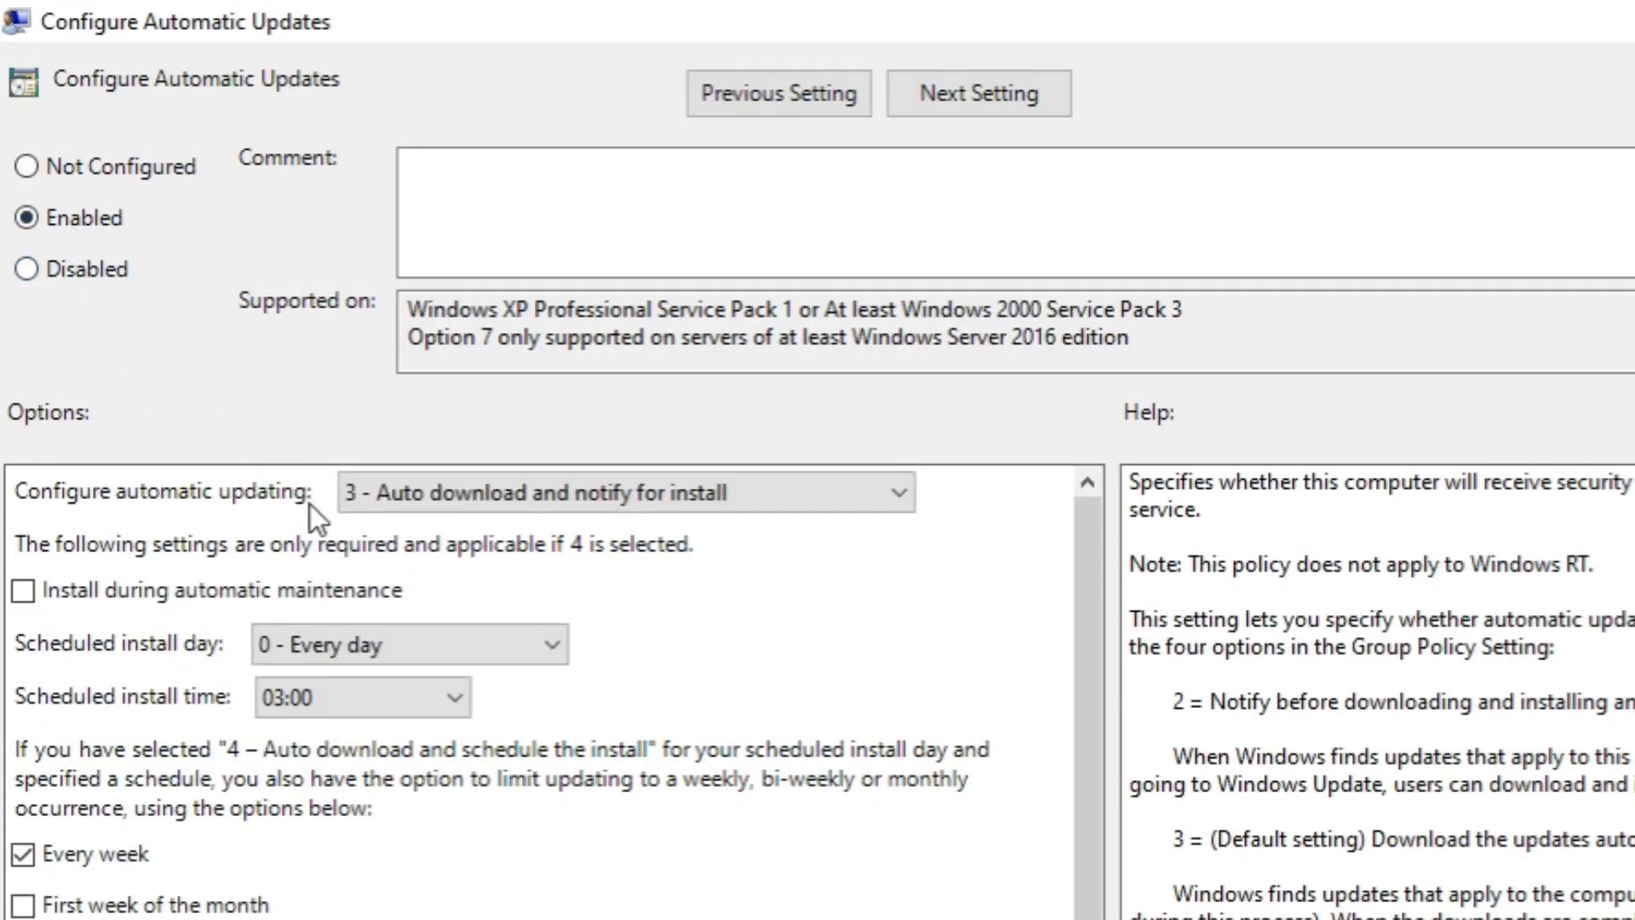
pyautogui.click(881, 494)
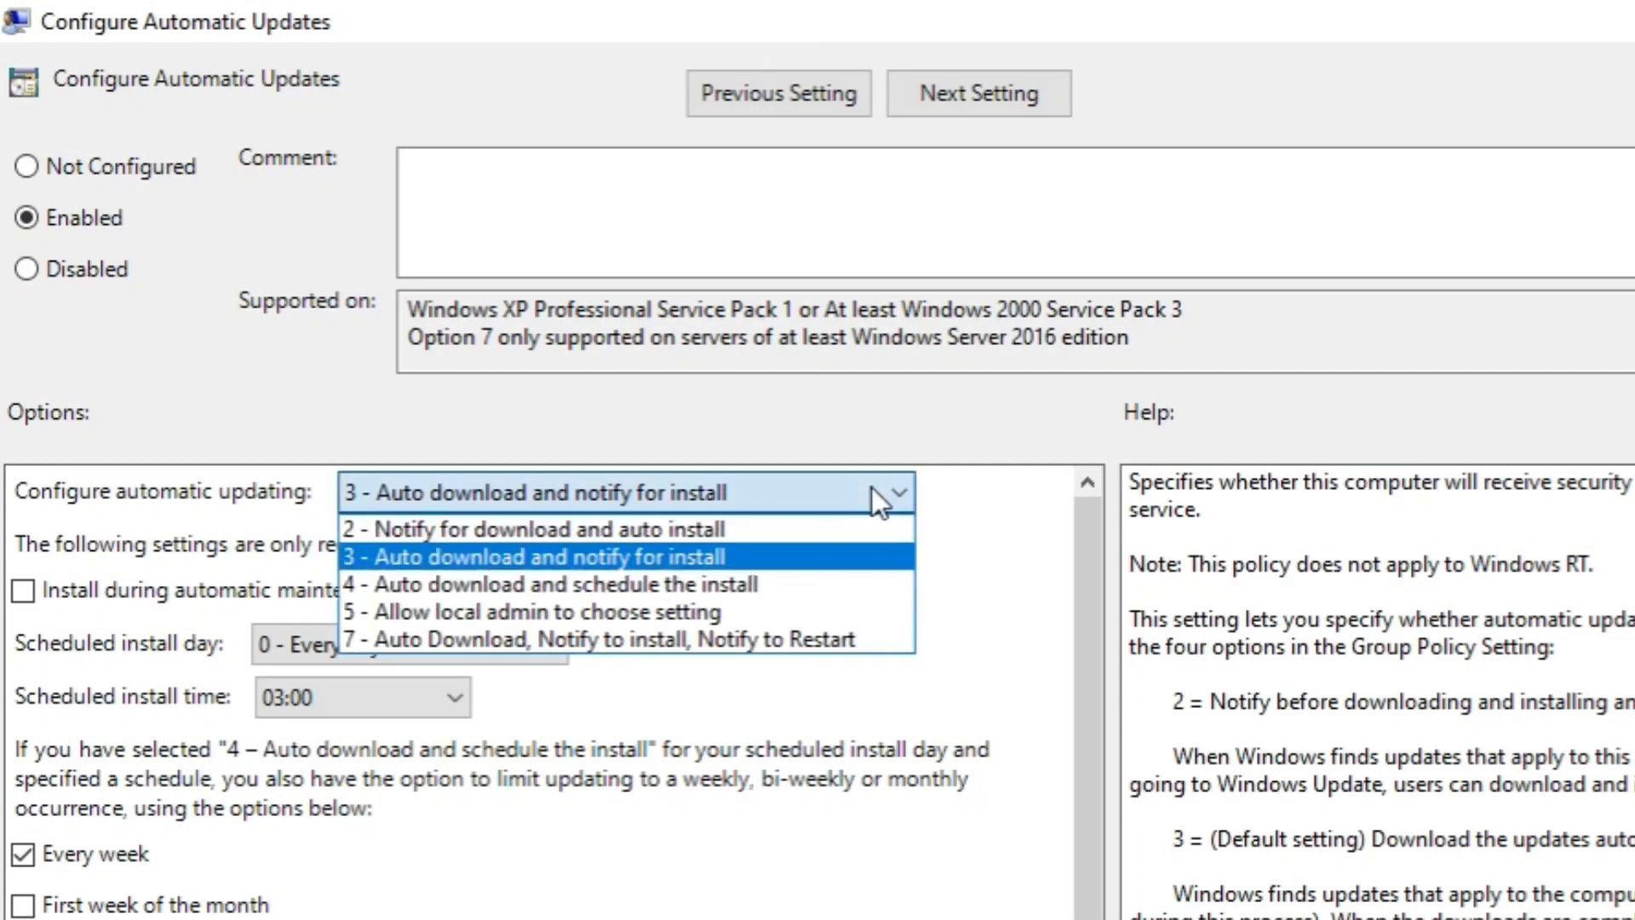
pyautogui.click(774, 562)
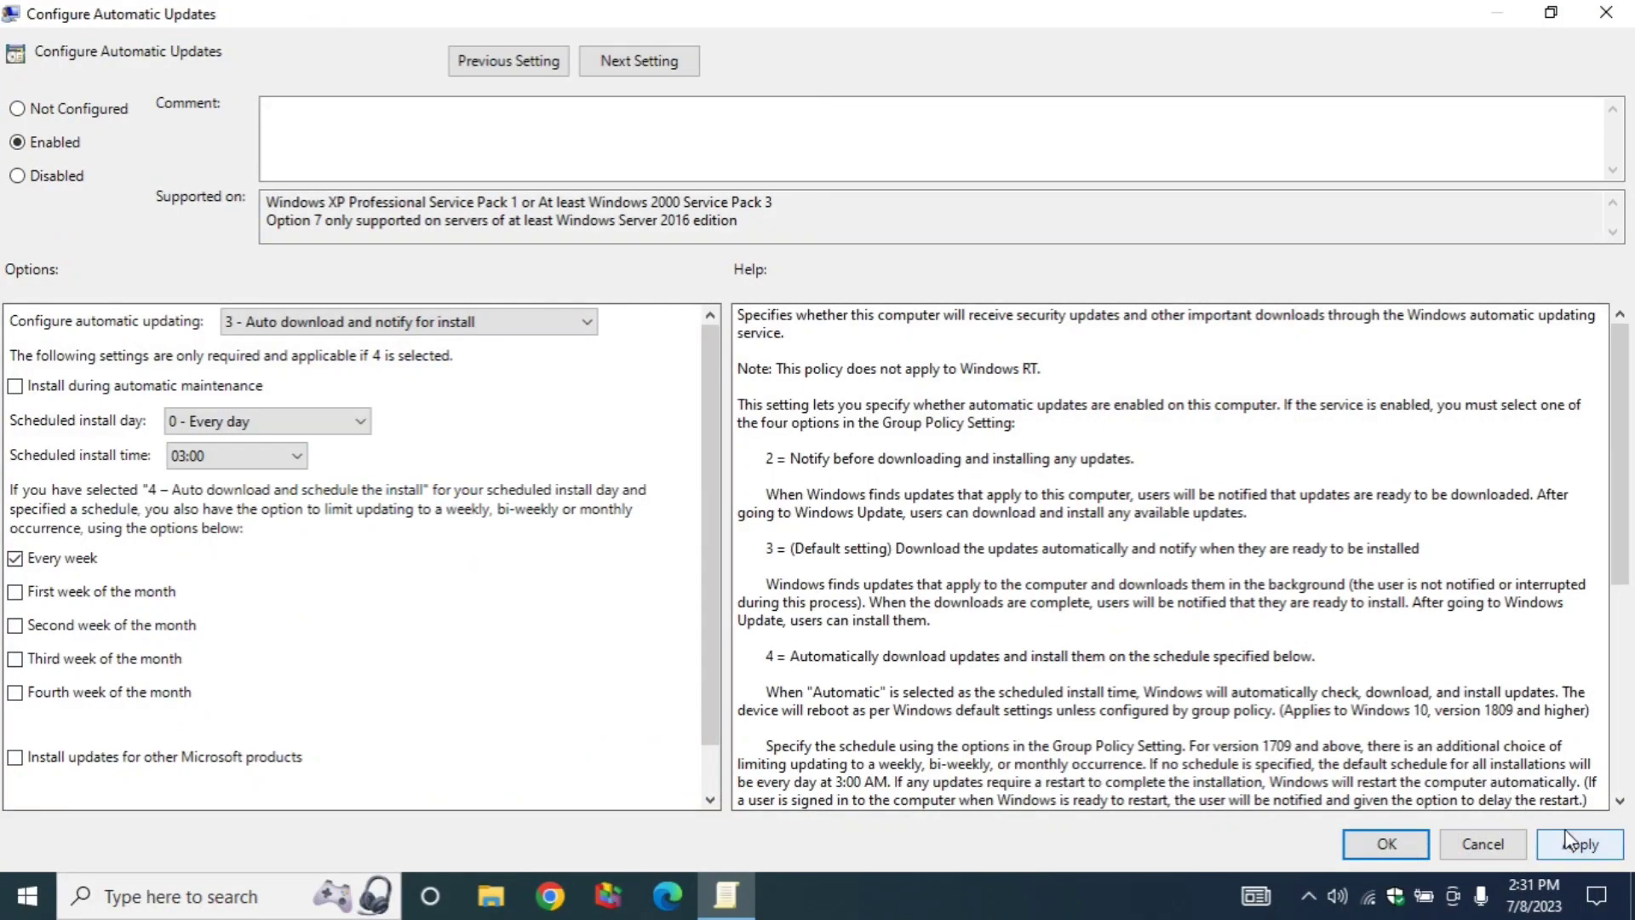
pyautogui.click(1586, 846)
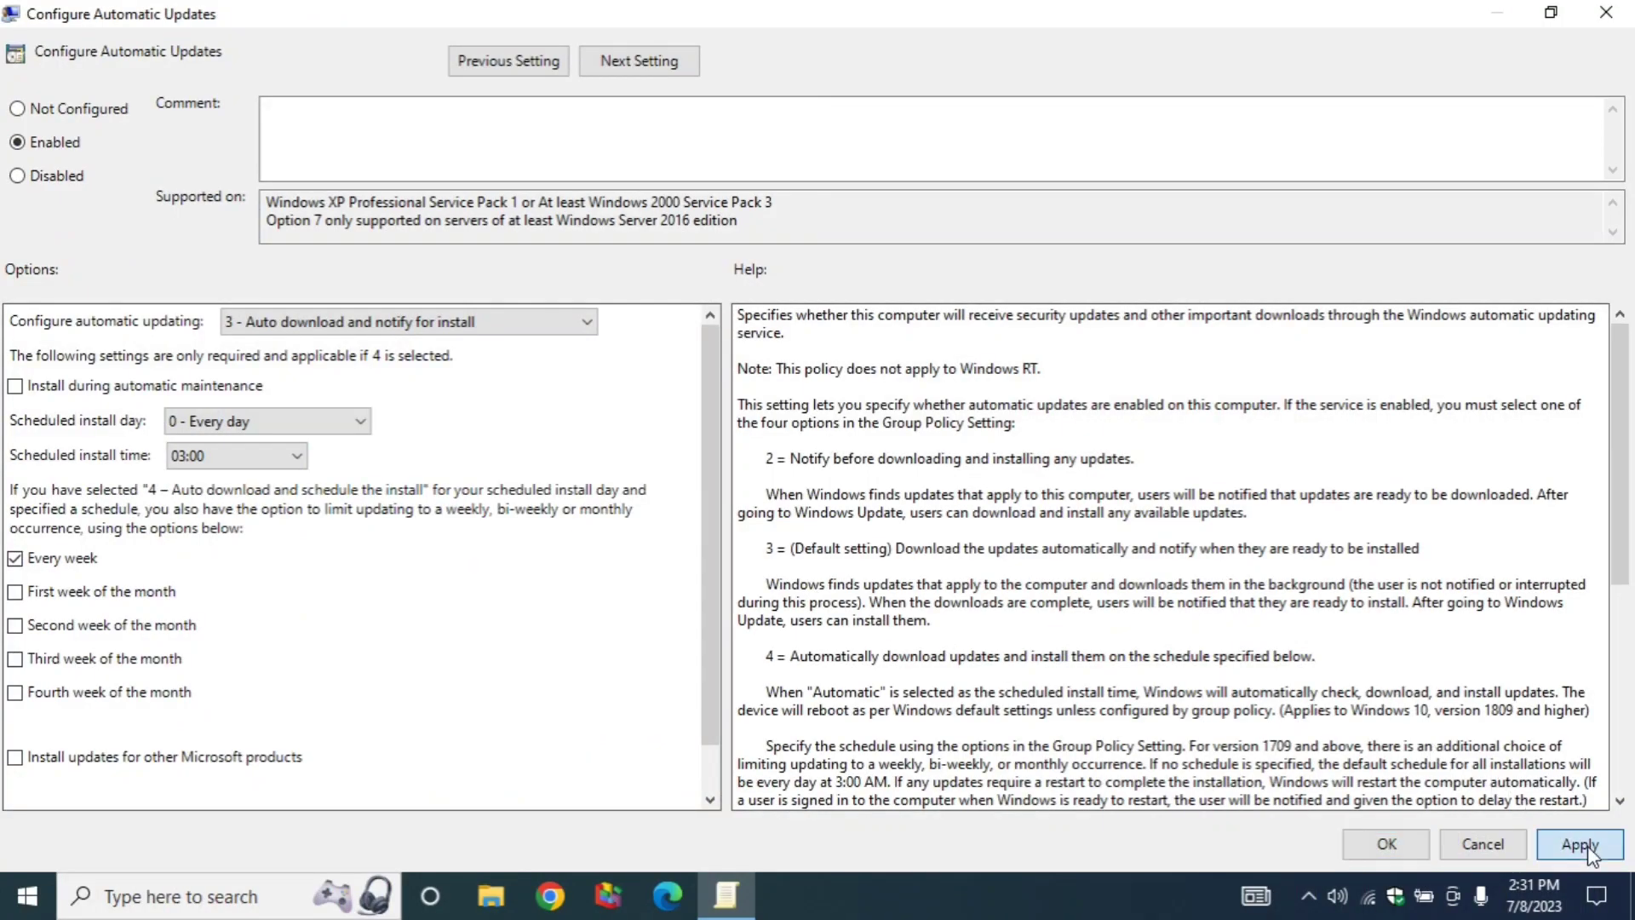
pyautogui.click(1418, 848)
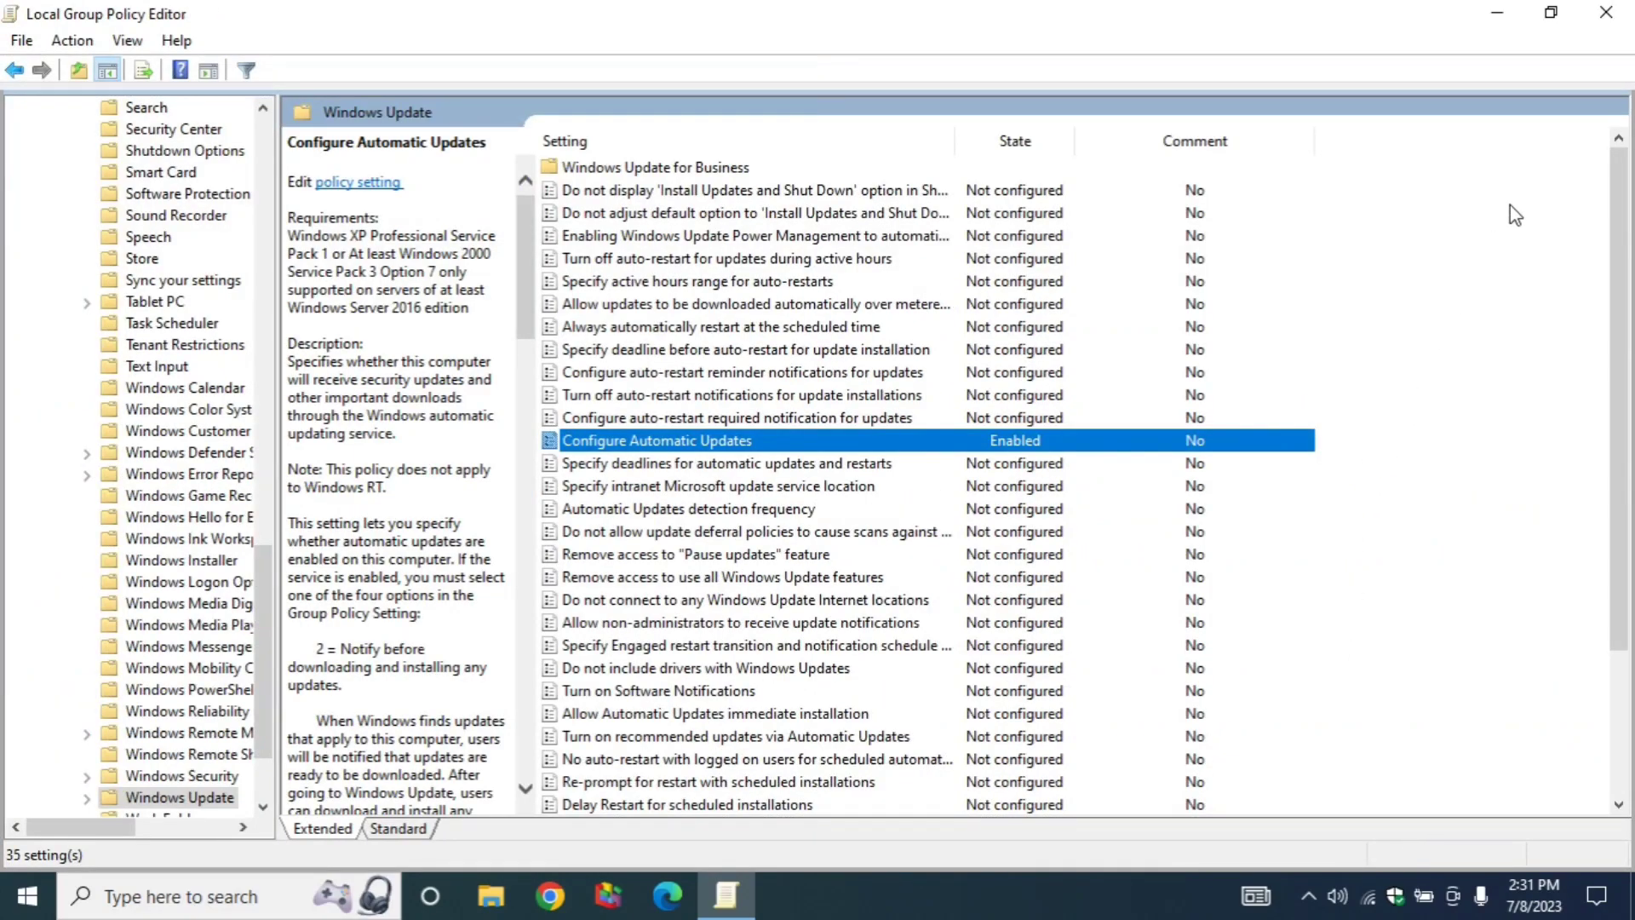
pyautogui.click(1606, 12)
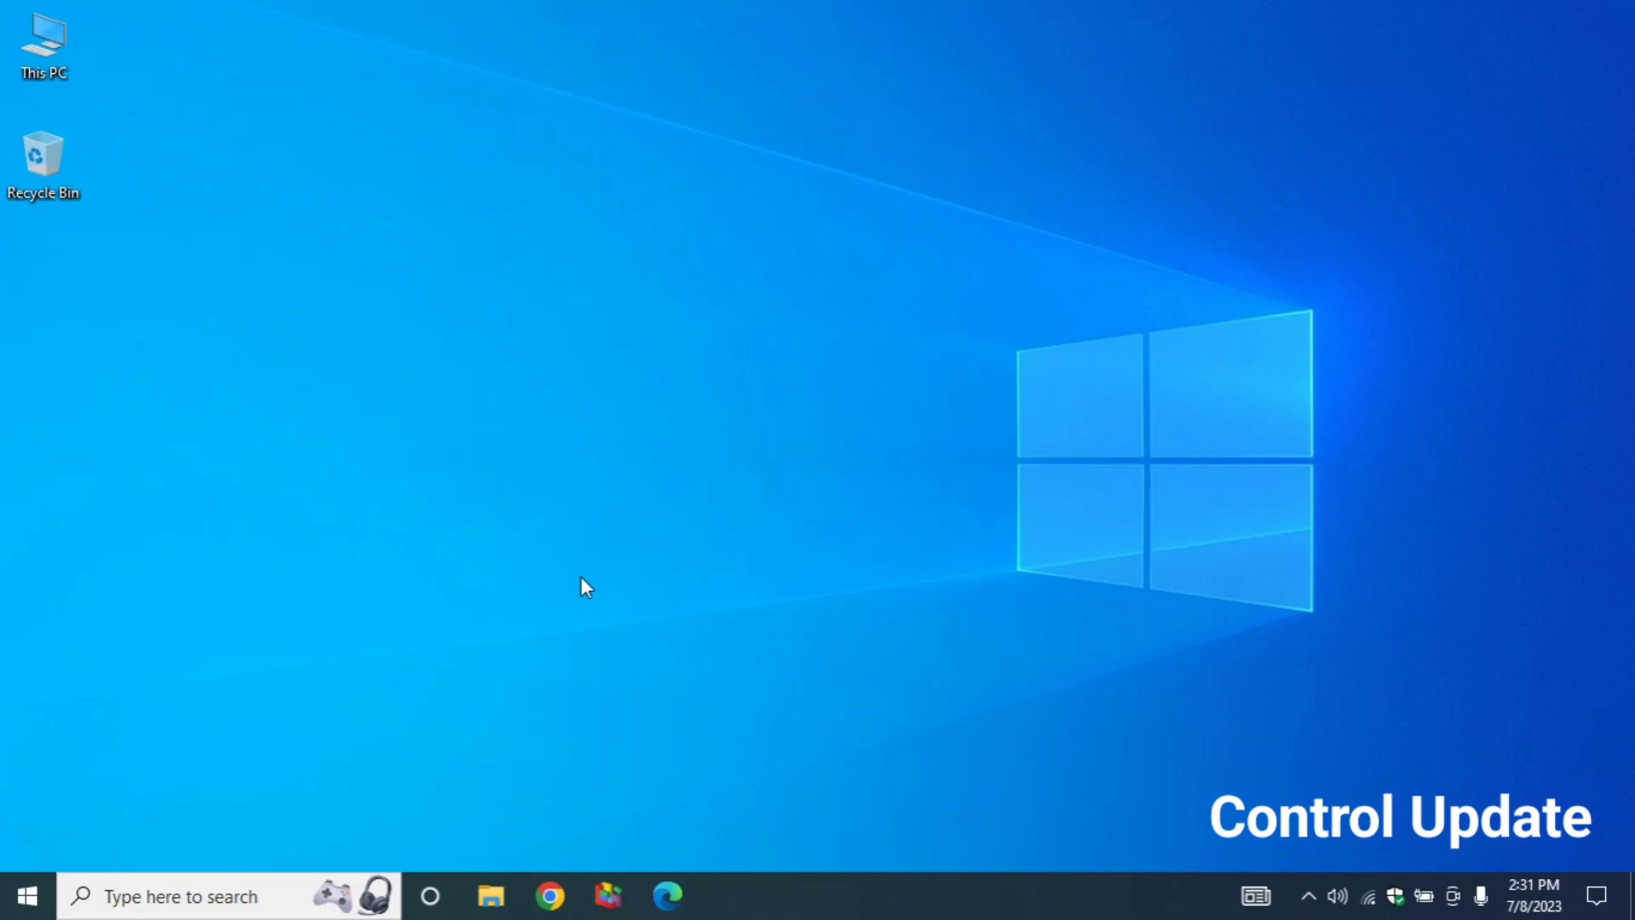
# Step: Run control update to open the Windows Update settings, start a check for updates, and close Settings
pyautogui.press('super+r')
pyautogui.write('con')
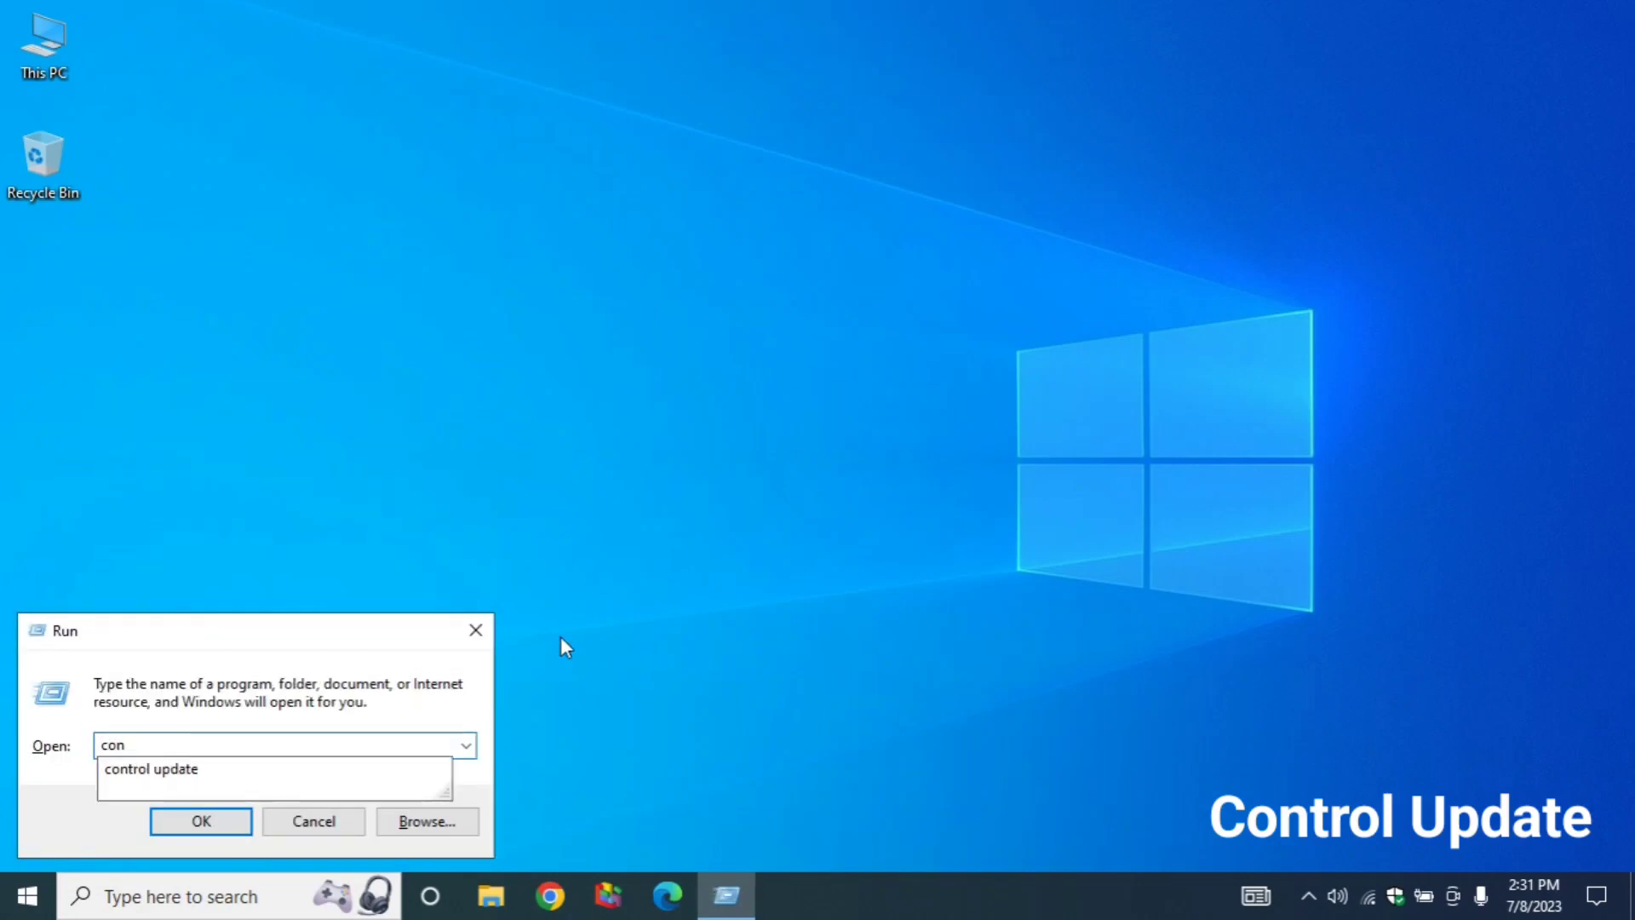
pyautogui.click(409, 766)
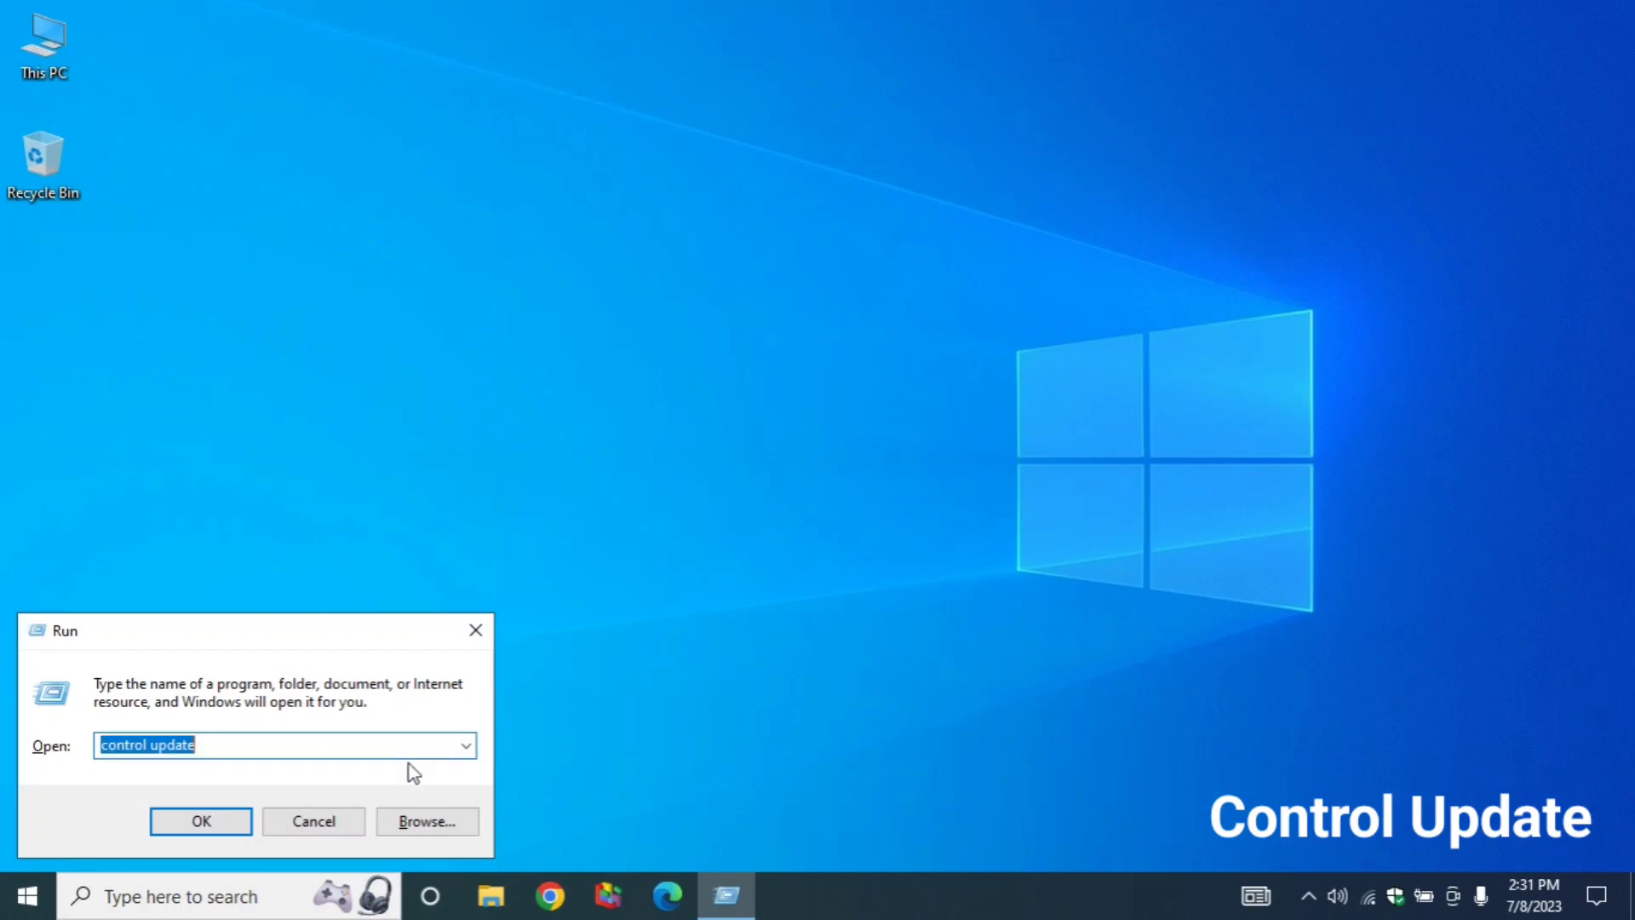
pyautogui.click(220, 823)
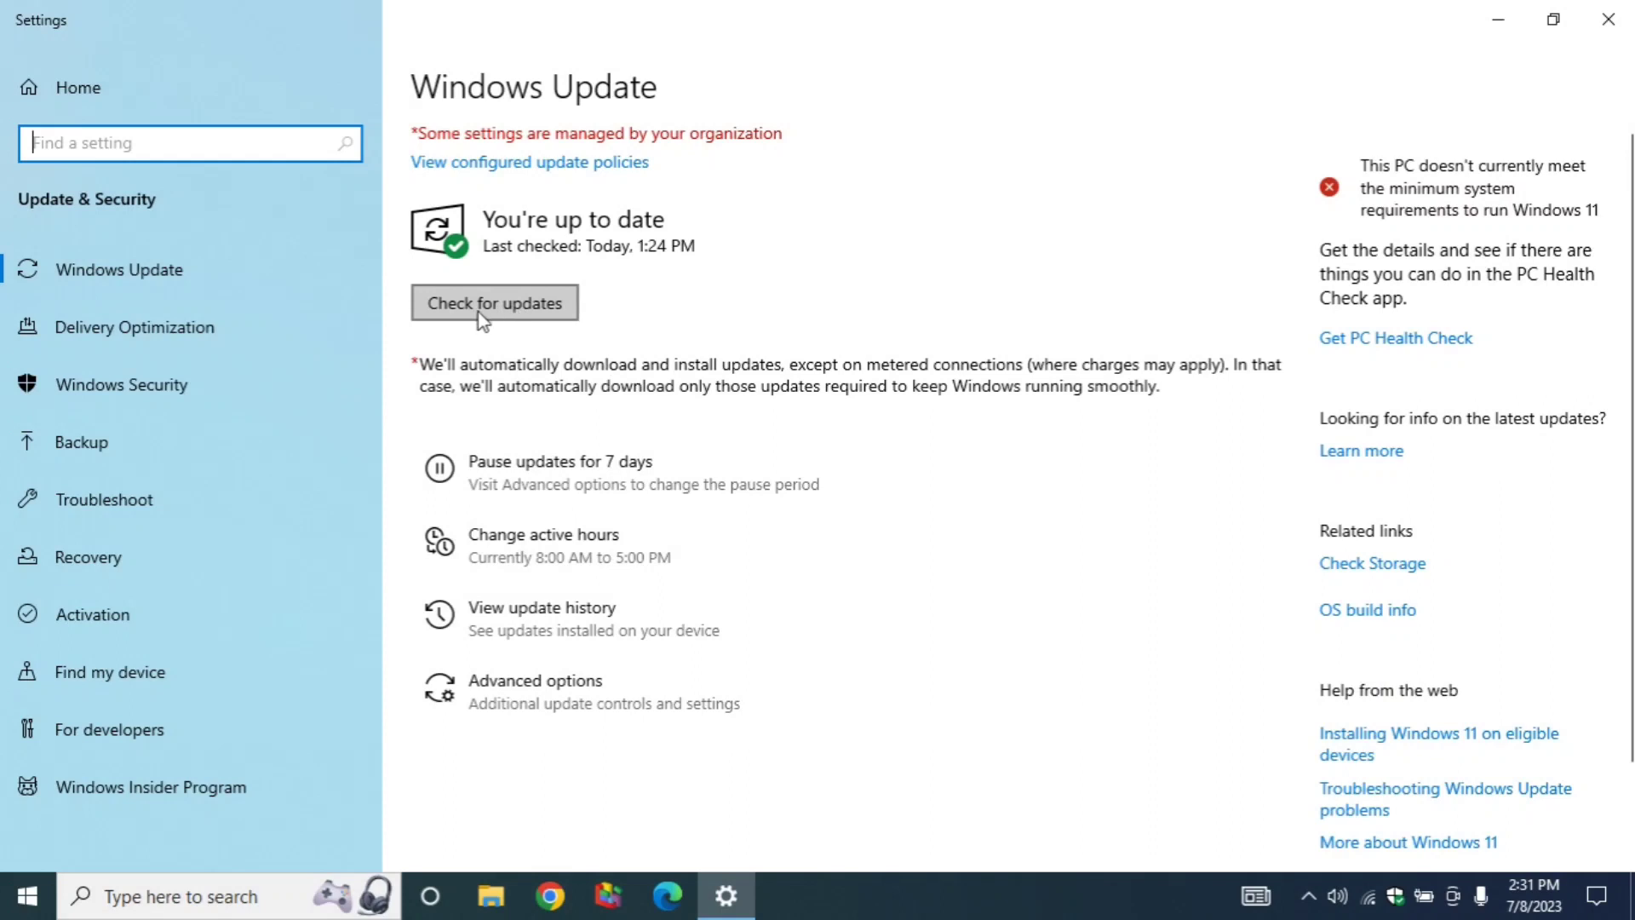
pyautogui.click(509, 317)
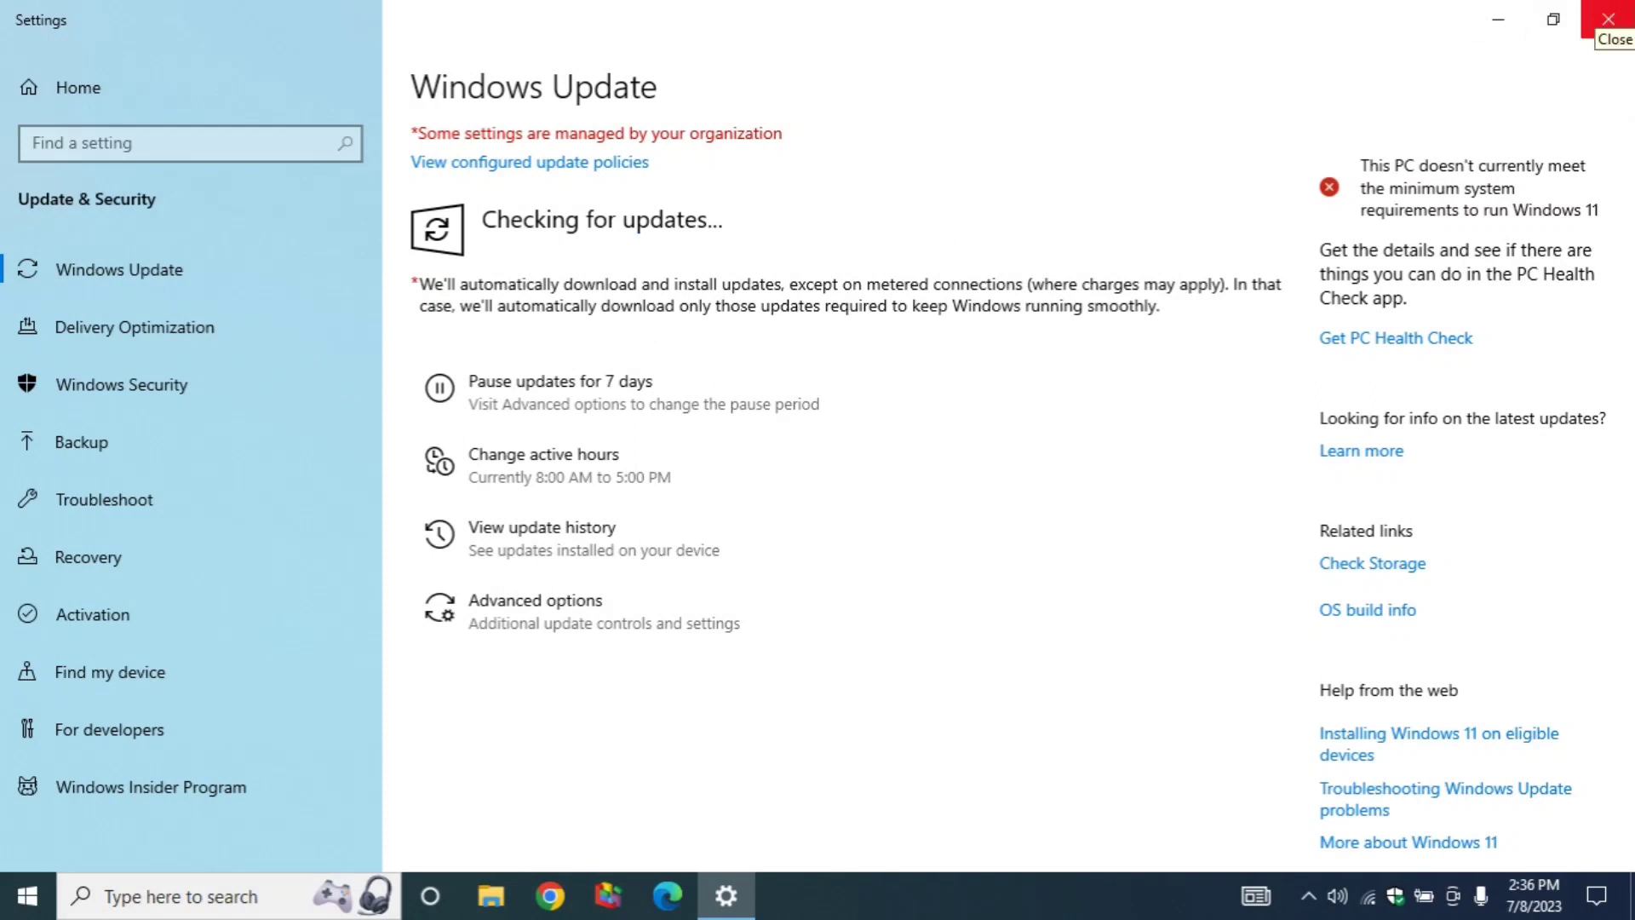
pyautogui.click(1607, 20)
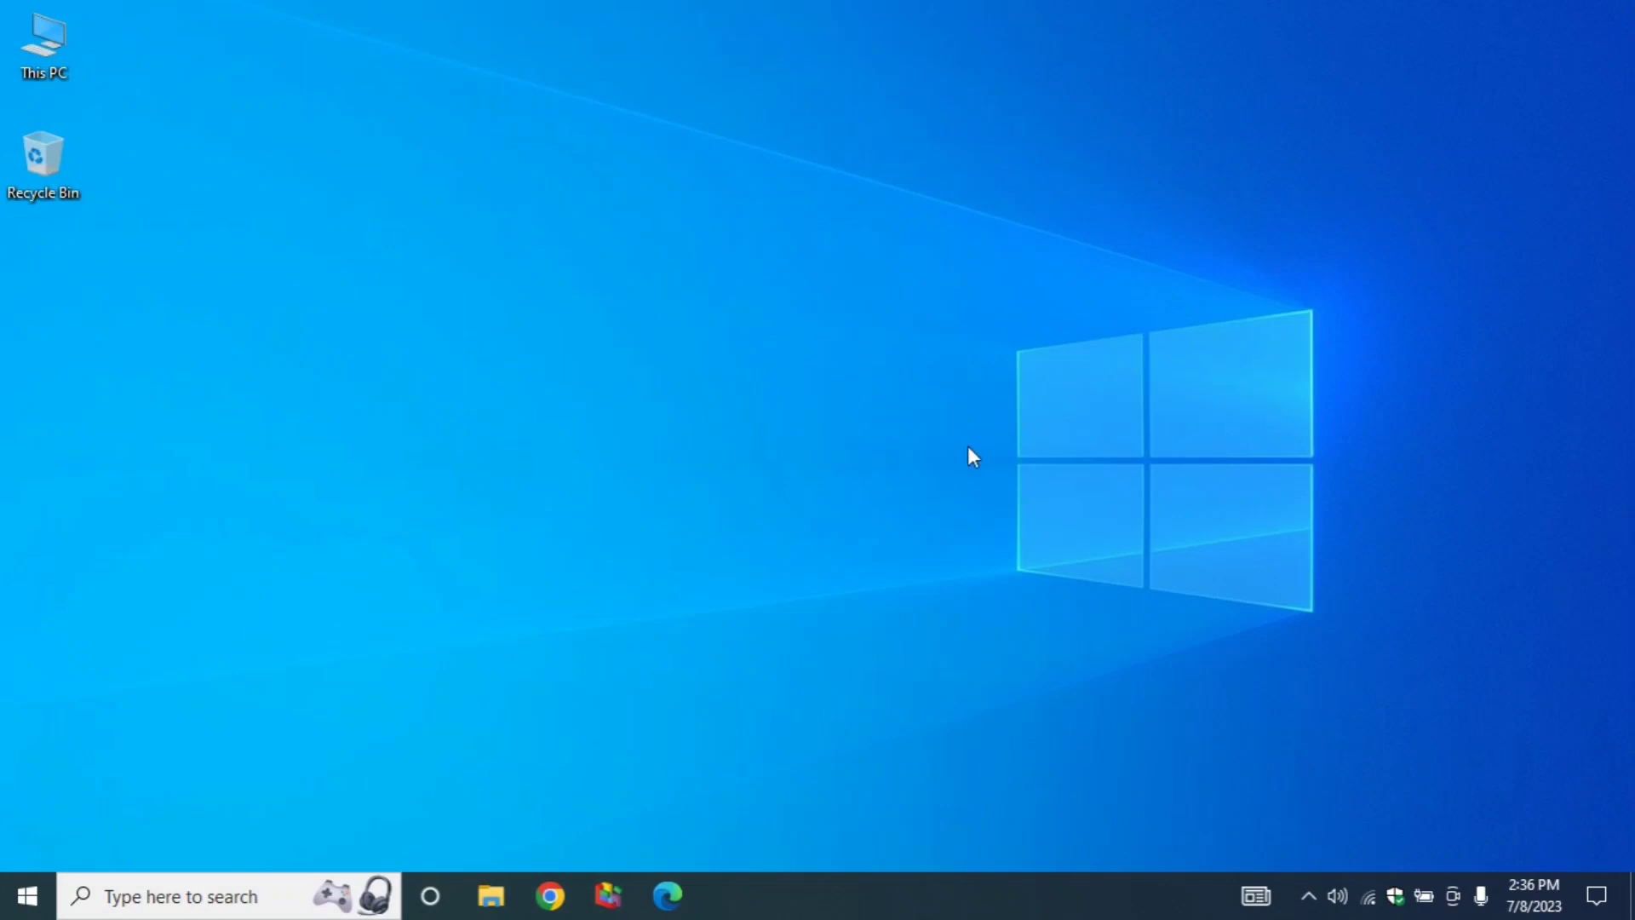